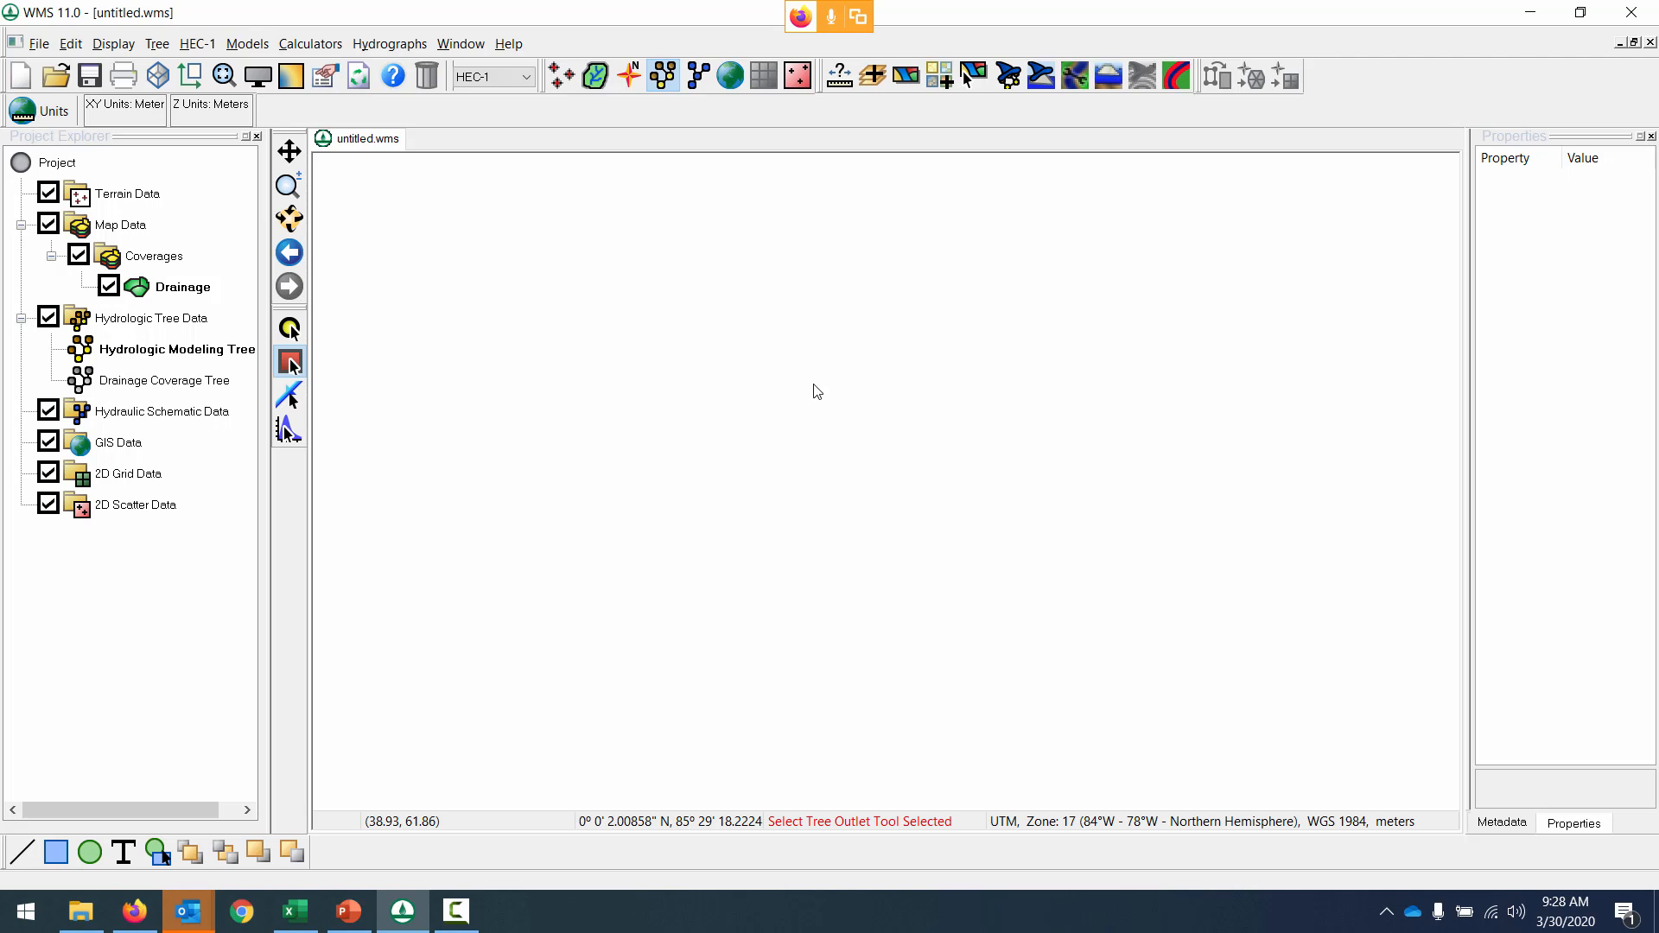
Open the hydrologic modeling wizard.
{"action": "left_click", "coordinate": [1009, 79]}
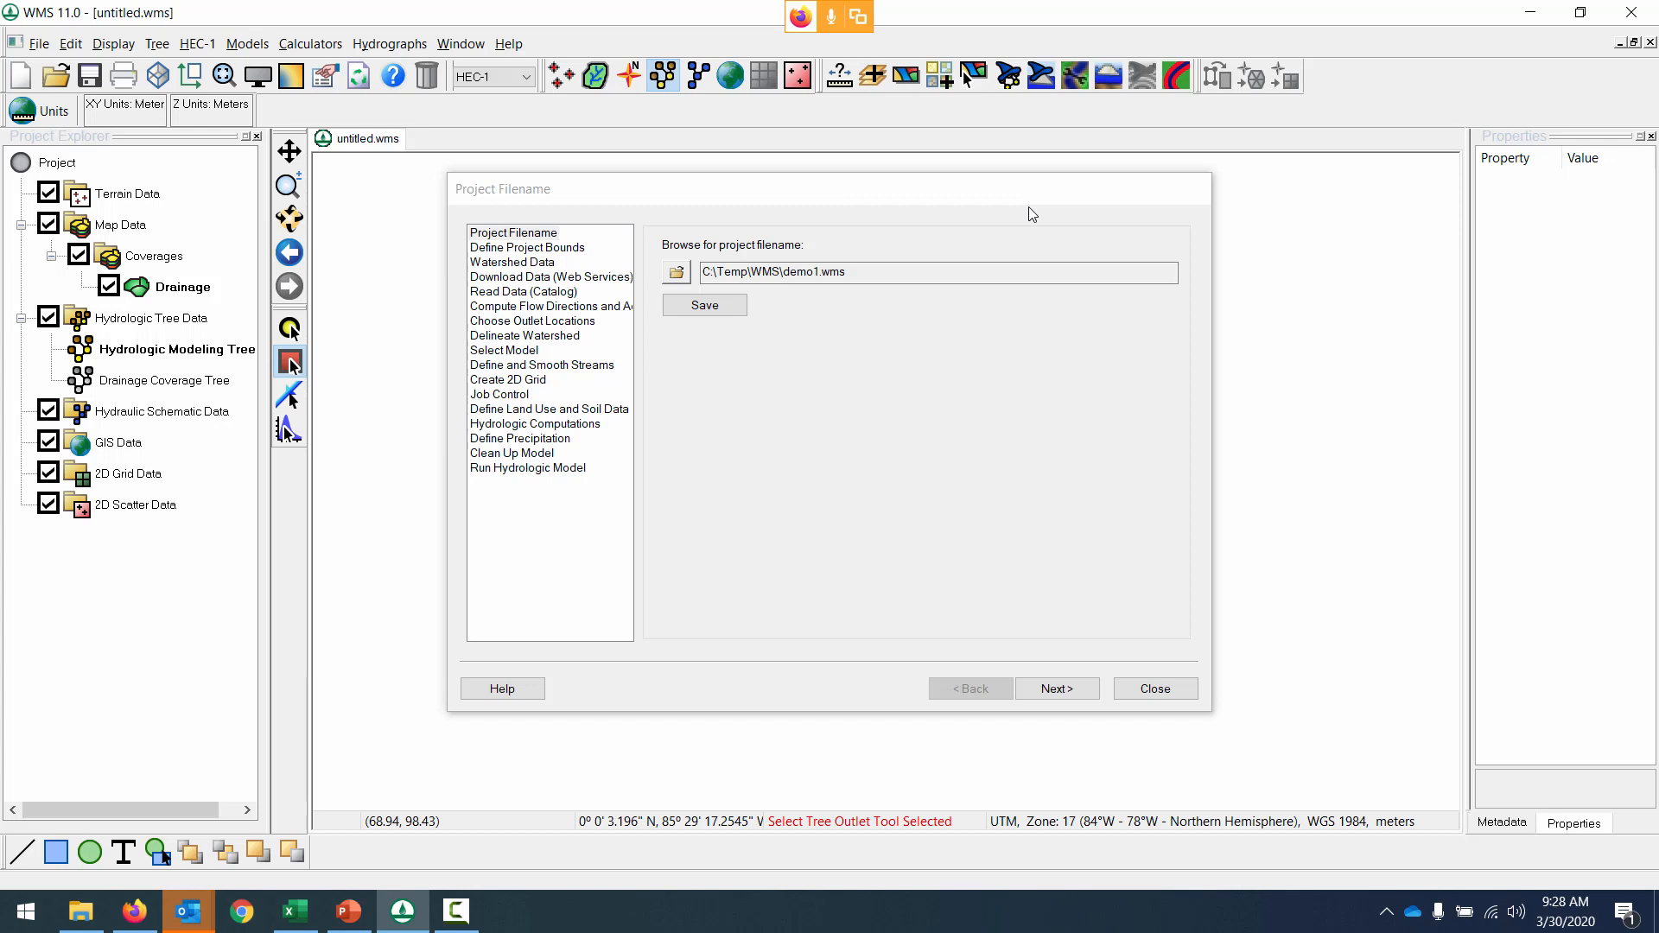
{"action": "left_click", "coordinate": [1156, 689]}
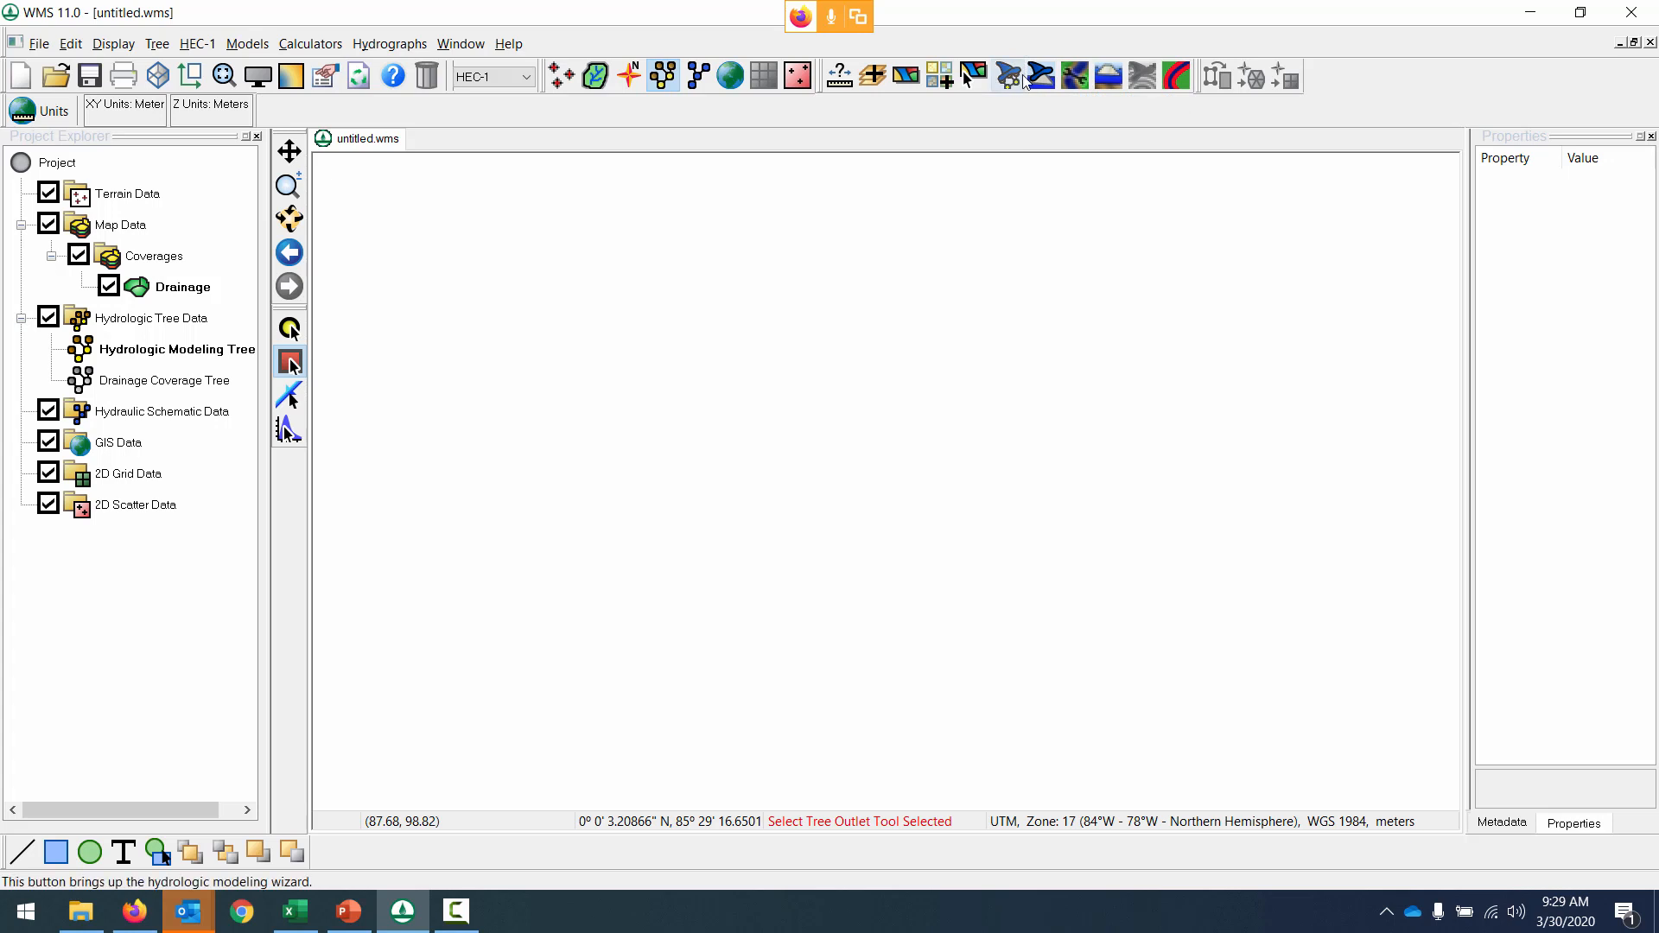
{"action": "left_click", "coordinate": [1011, 84]}
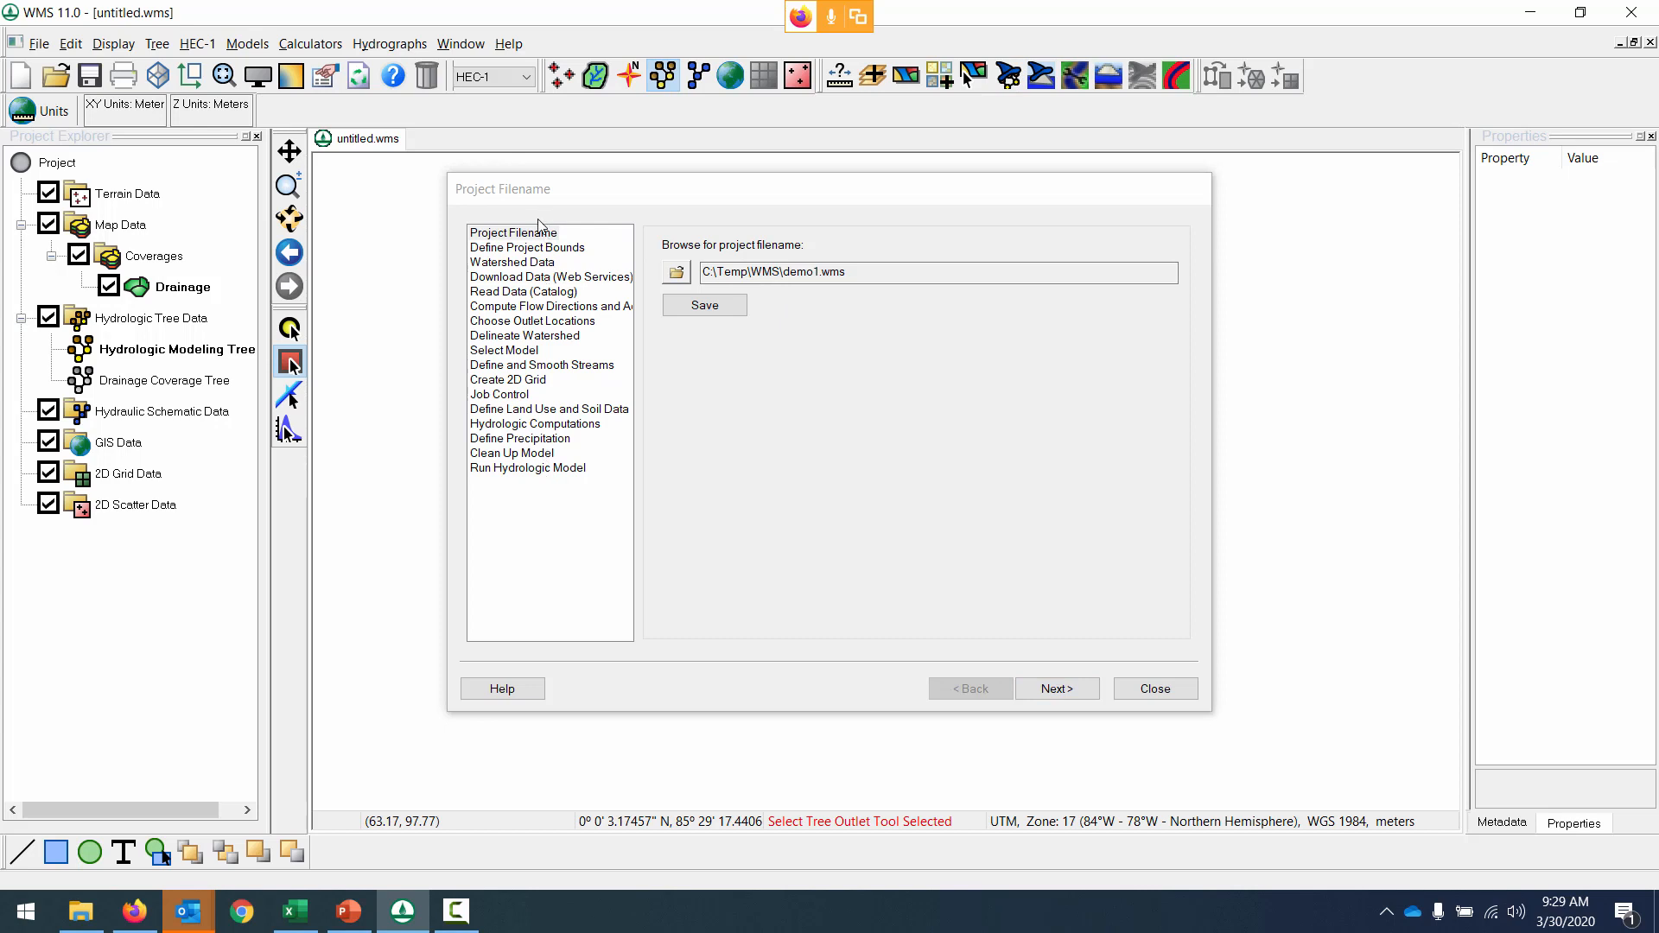
Review the wizard's Define Project Bounds, Watershed Data and Download Data pages, then return to Project Filename.
{"action": "left_click", "coordinate": [528, 248]}
{"action": "left_click", "coordinate": [530, 263]}
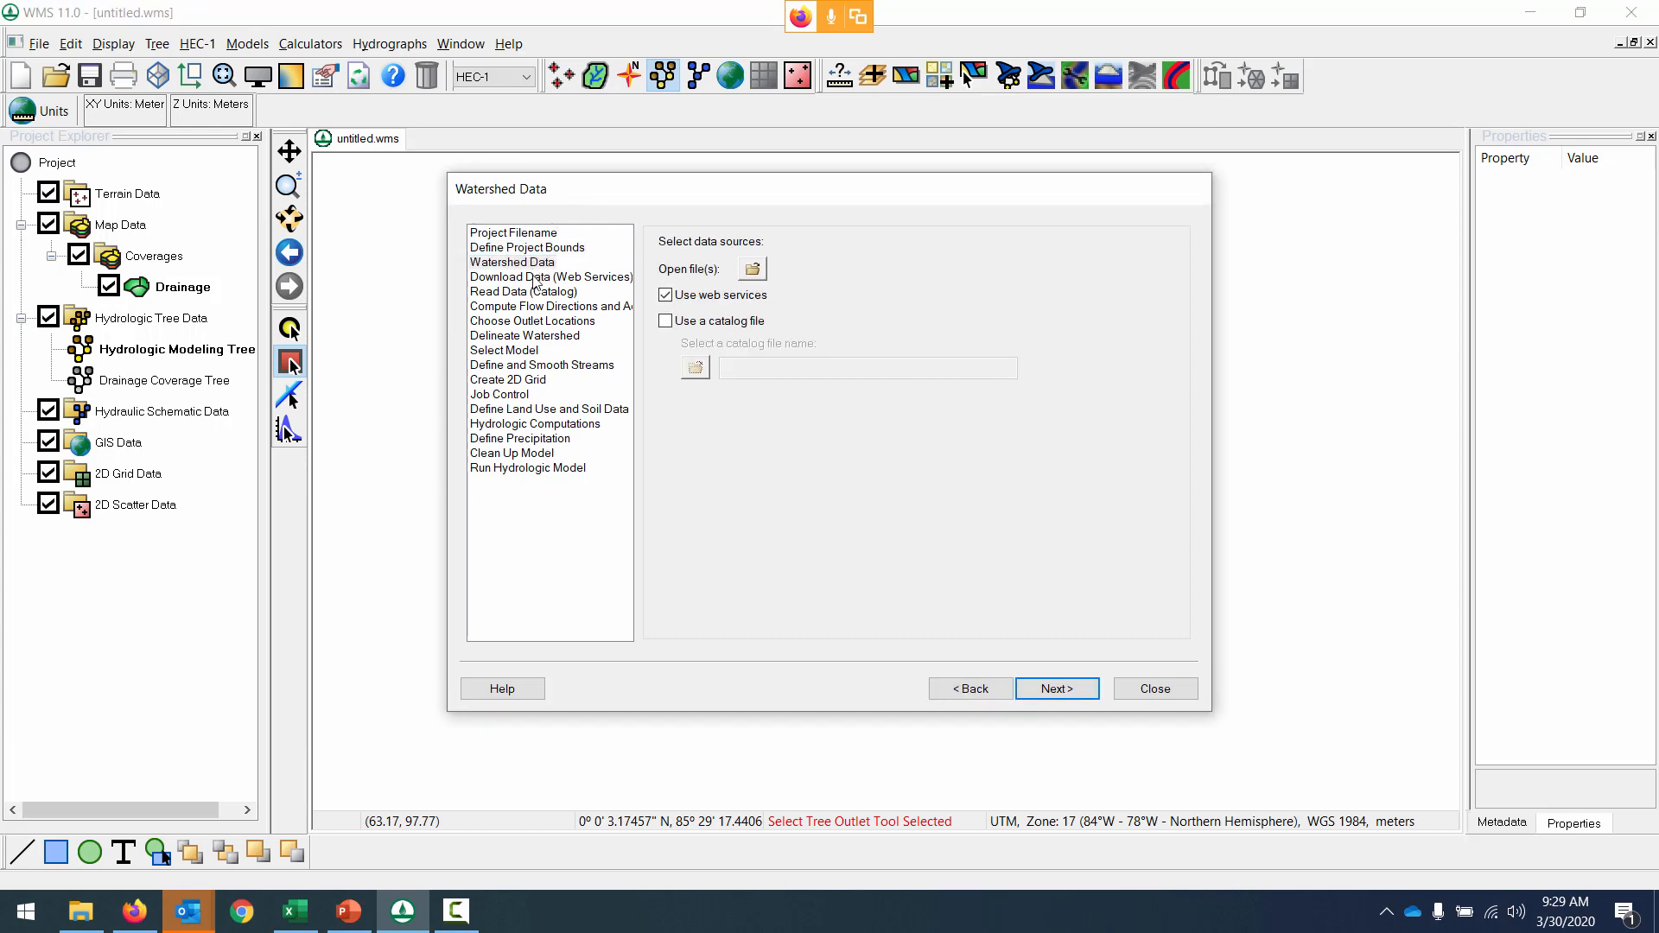
{"action": "left_click", "coordinate": [532, 276]}
{"action": "left_click", "coordinate": [533, 233]}
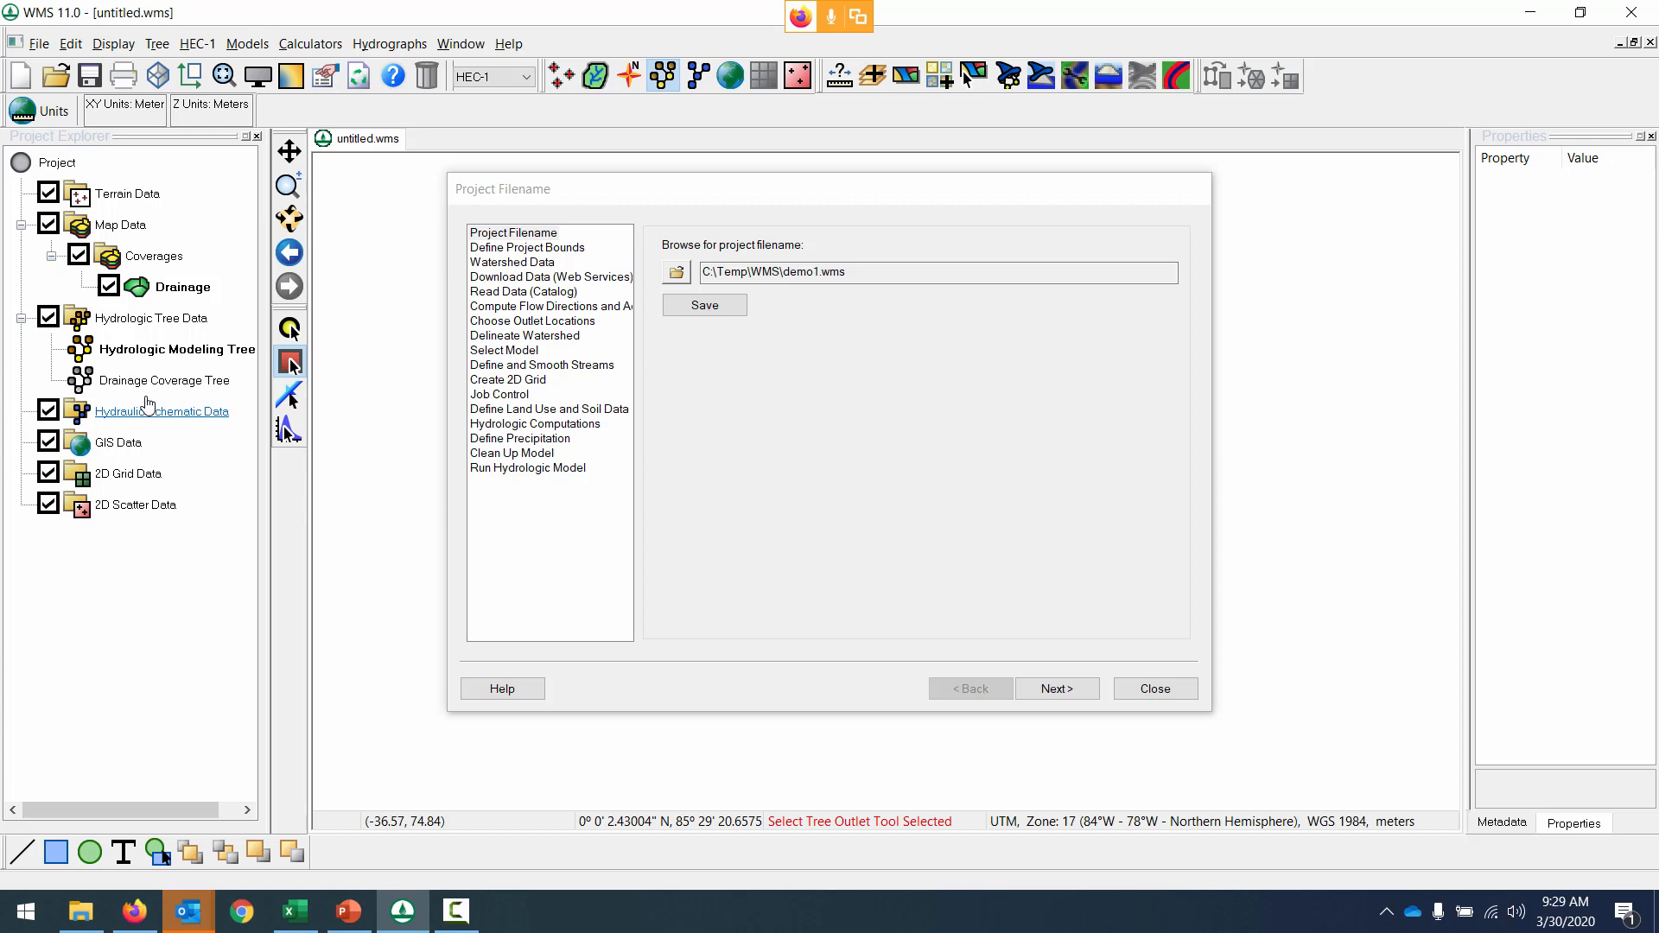
{"action": "left_click", "coordinate": [522, 235]}
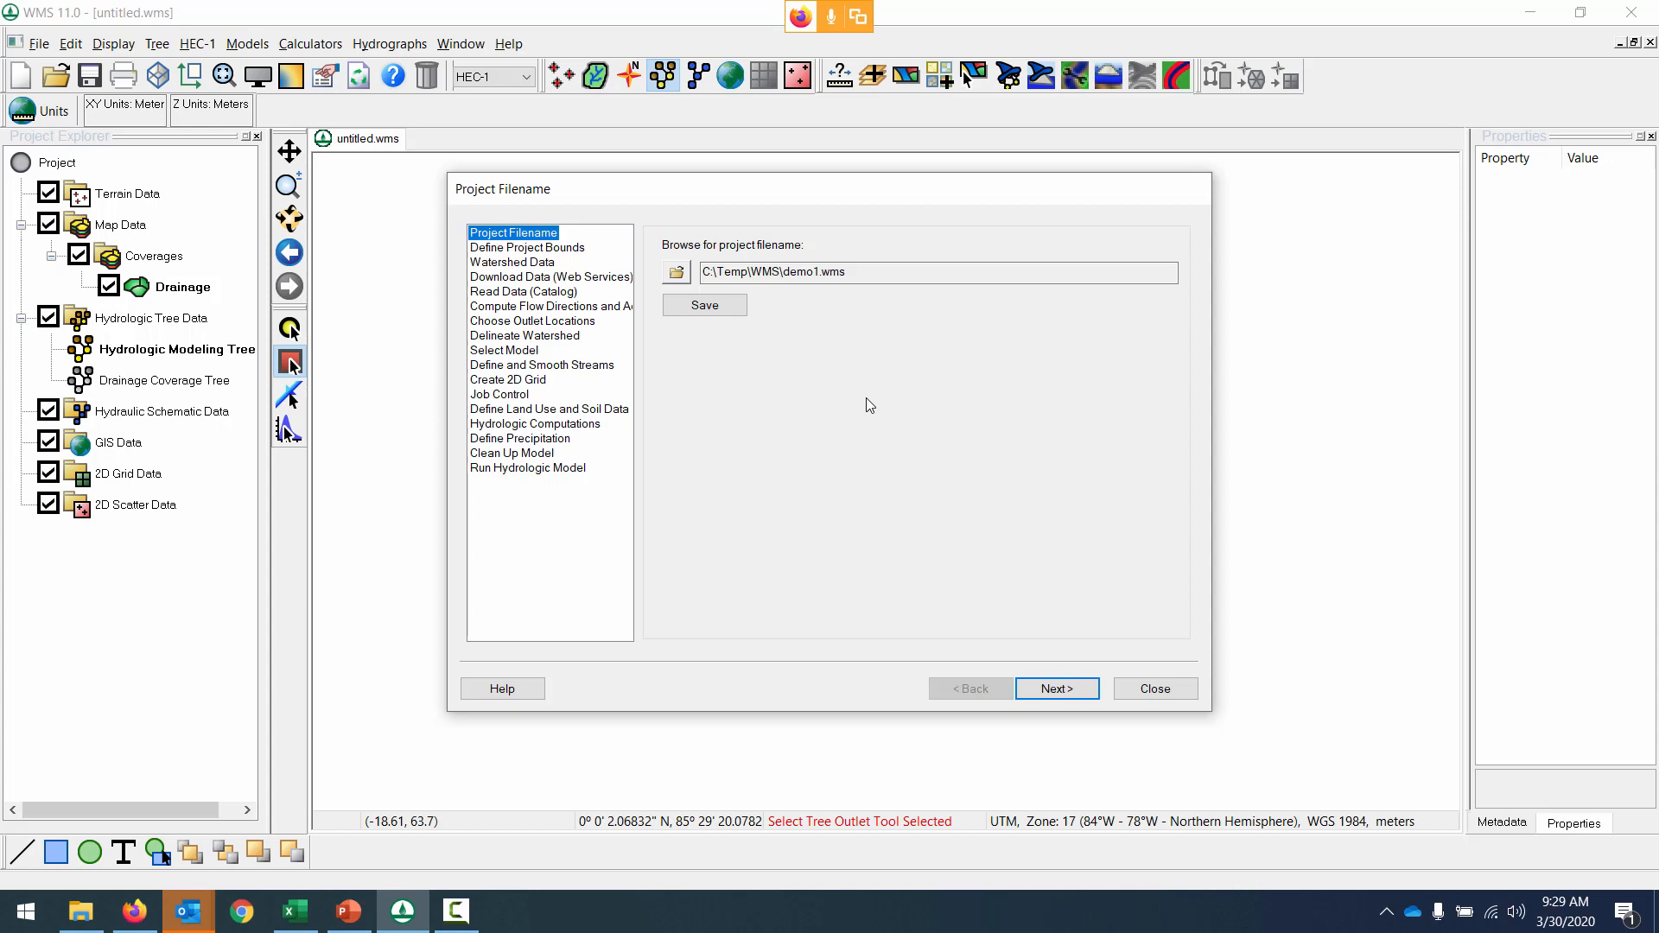
Create a folder named Demo-Monday inside the WMS folder and open it as the project file location.
{"action": "left_click", "coordinate": [730, 306]}
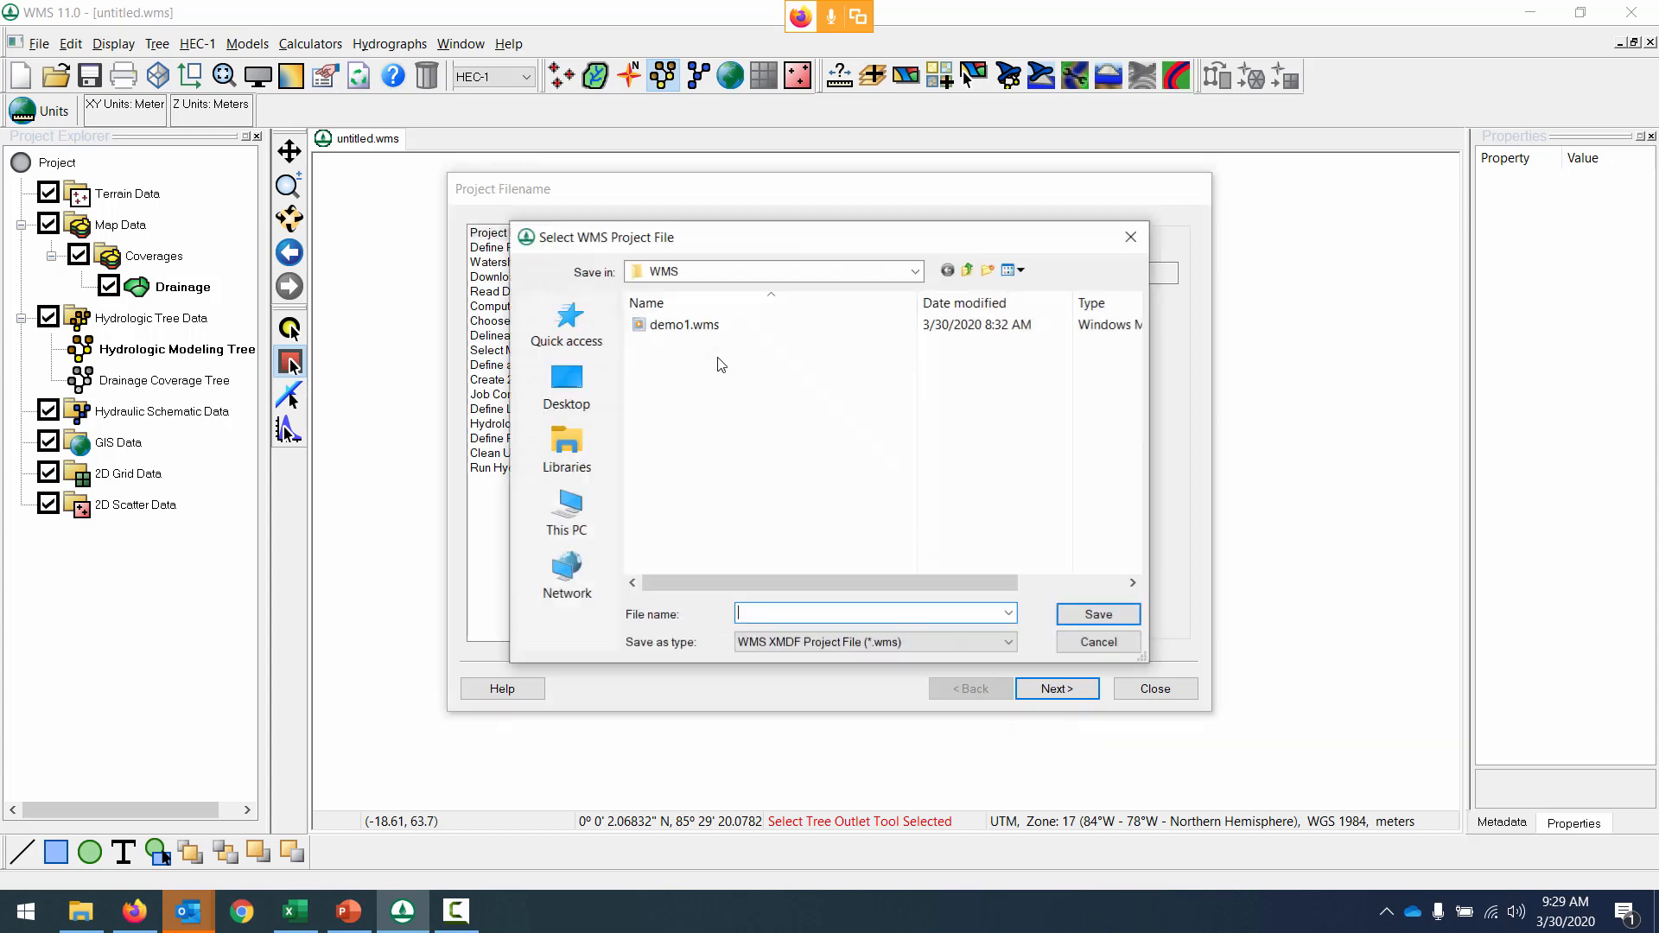
{"action": "left_click", "coordinate": [989, 271]}
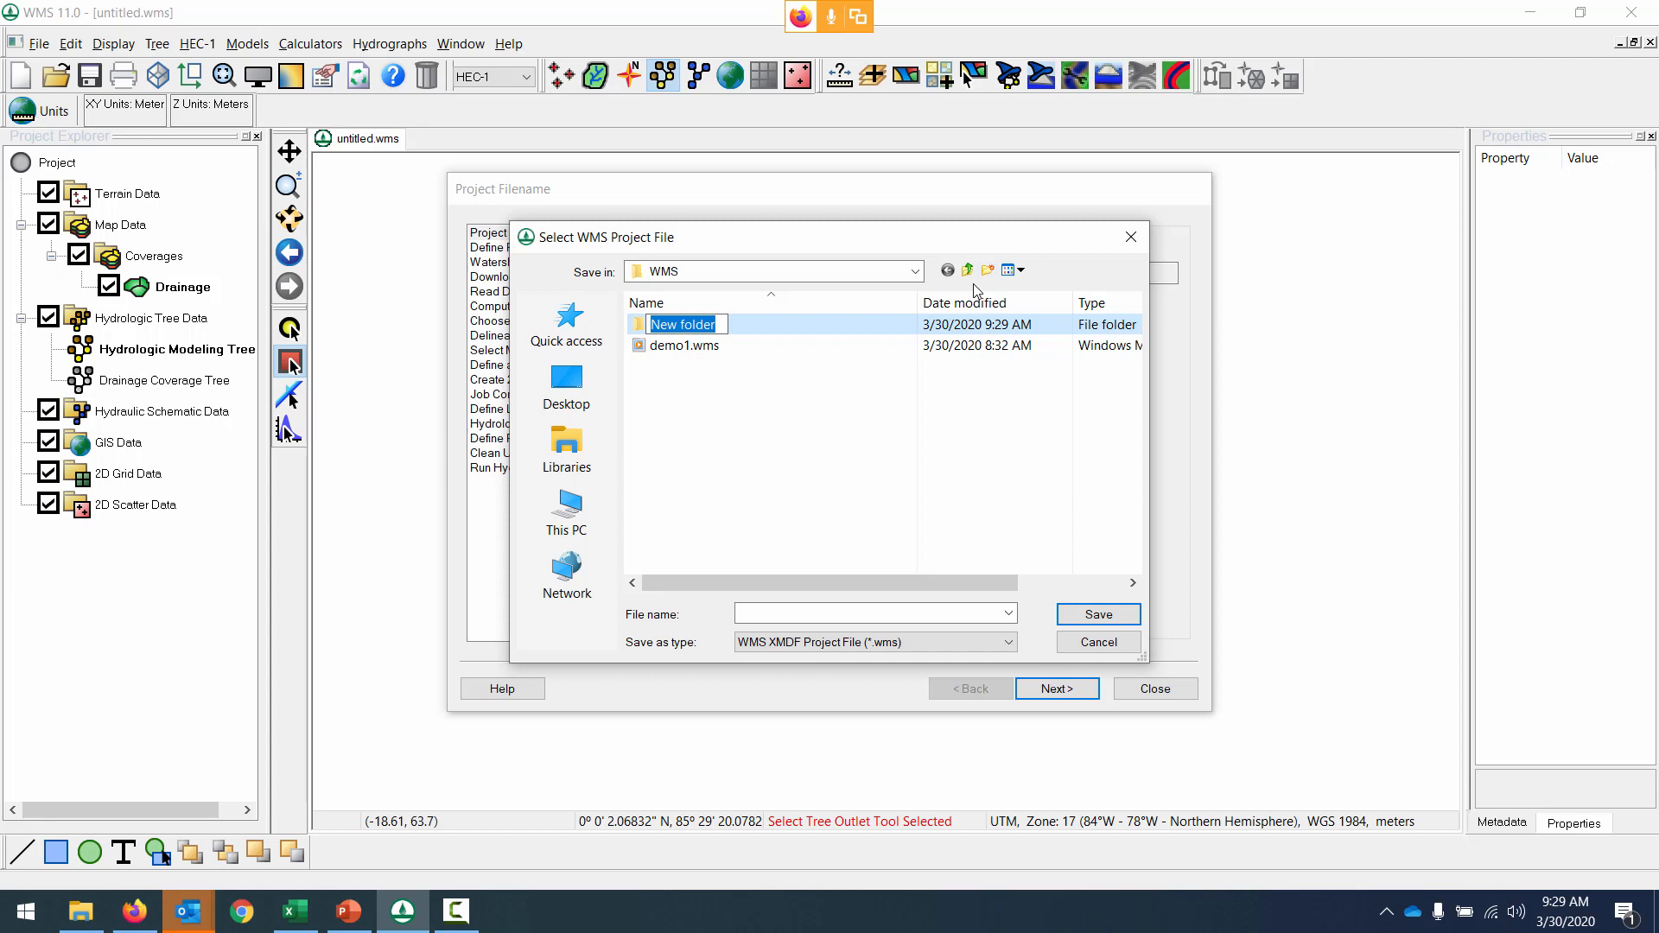
{"action": "type", "text": "Demo-Monday"}
{"action": "key", "text": "Return"}
{"action": "key", "text": "Return"}
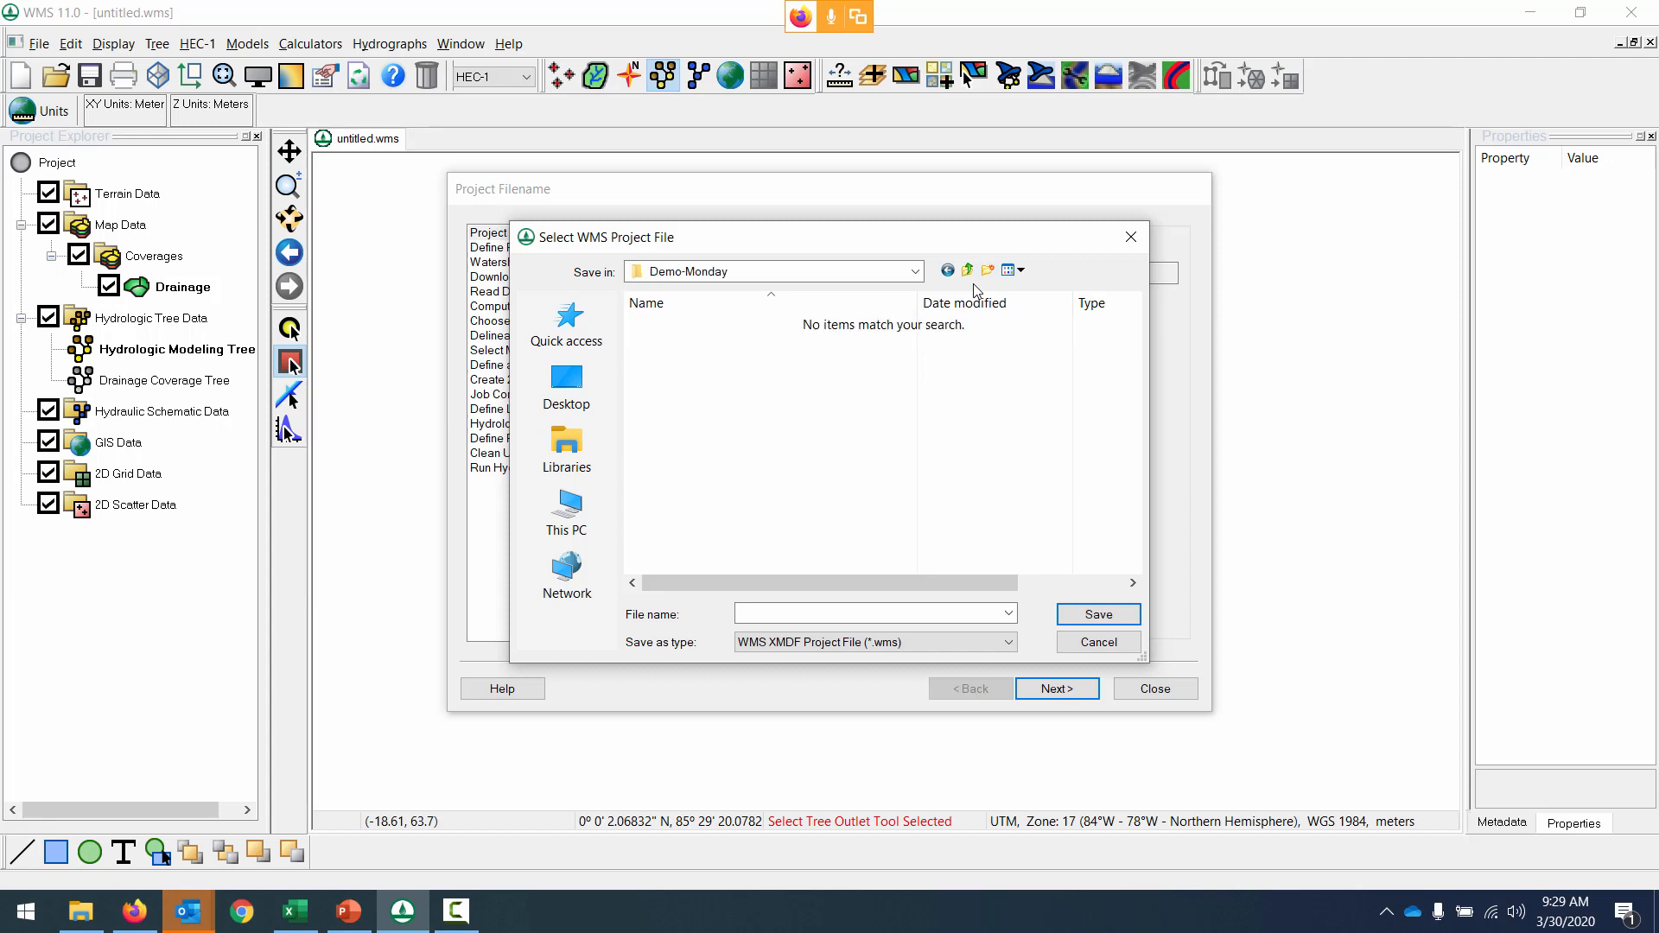
Name the project file First-demo in the Demo-Monday folder and save the project.
{"action": "left_click", "coordinate": [782, 612]}
{"action": "type", "text": "First-demo"}
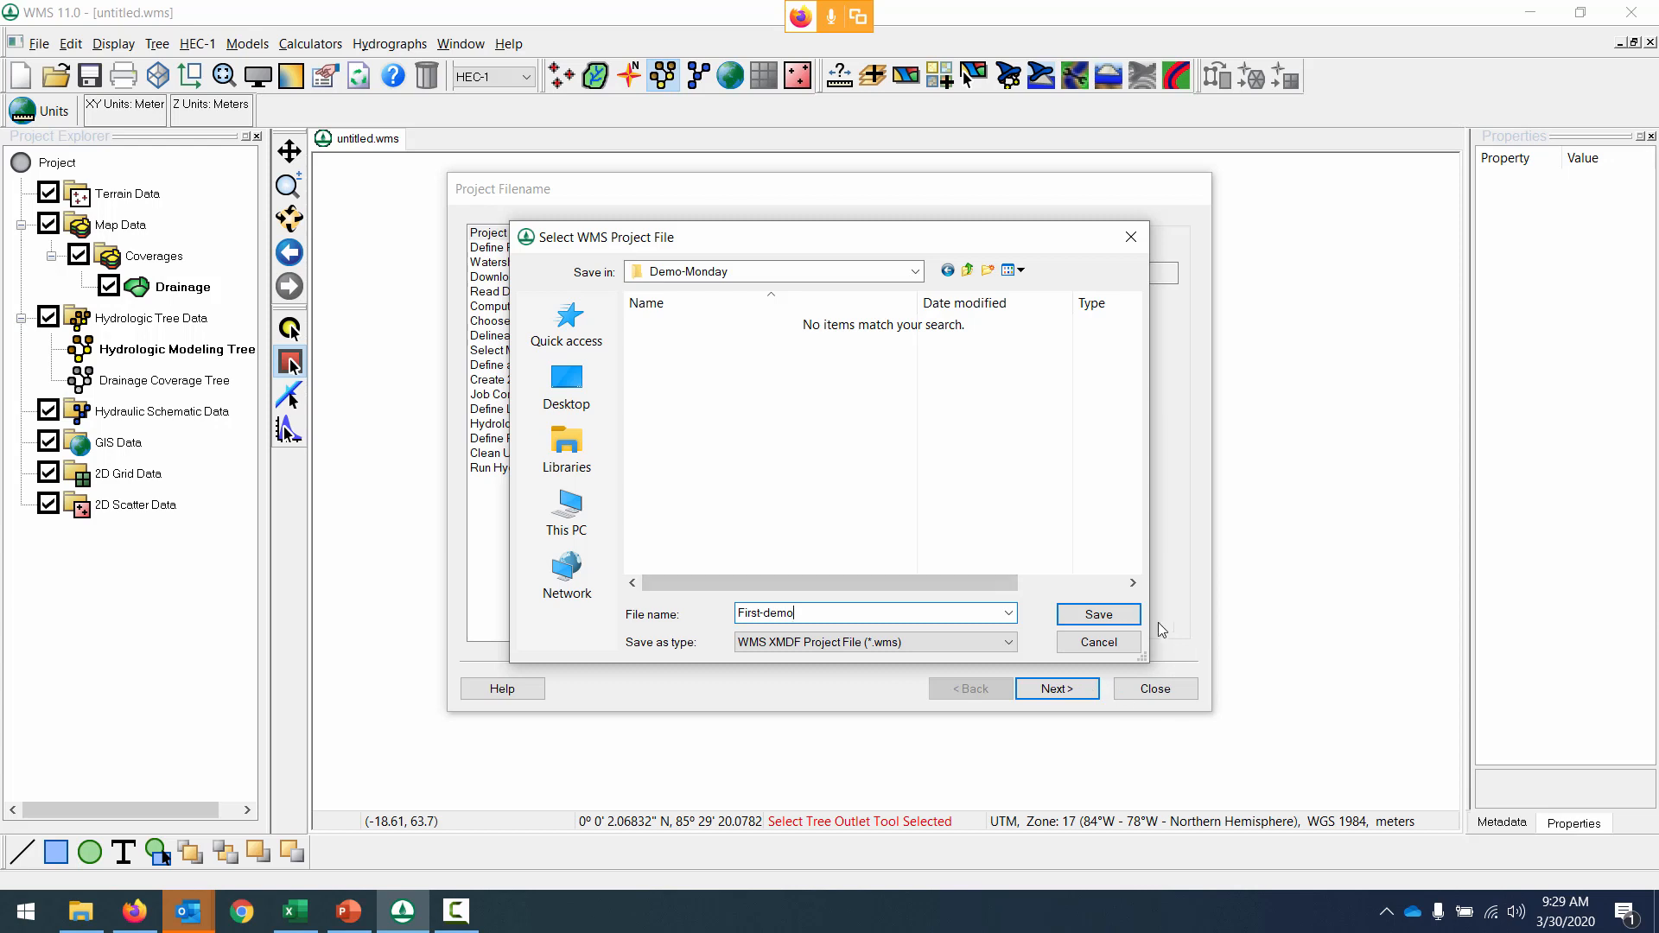
{"action": "left_click", "coordinate": [1121, 616]}
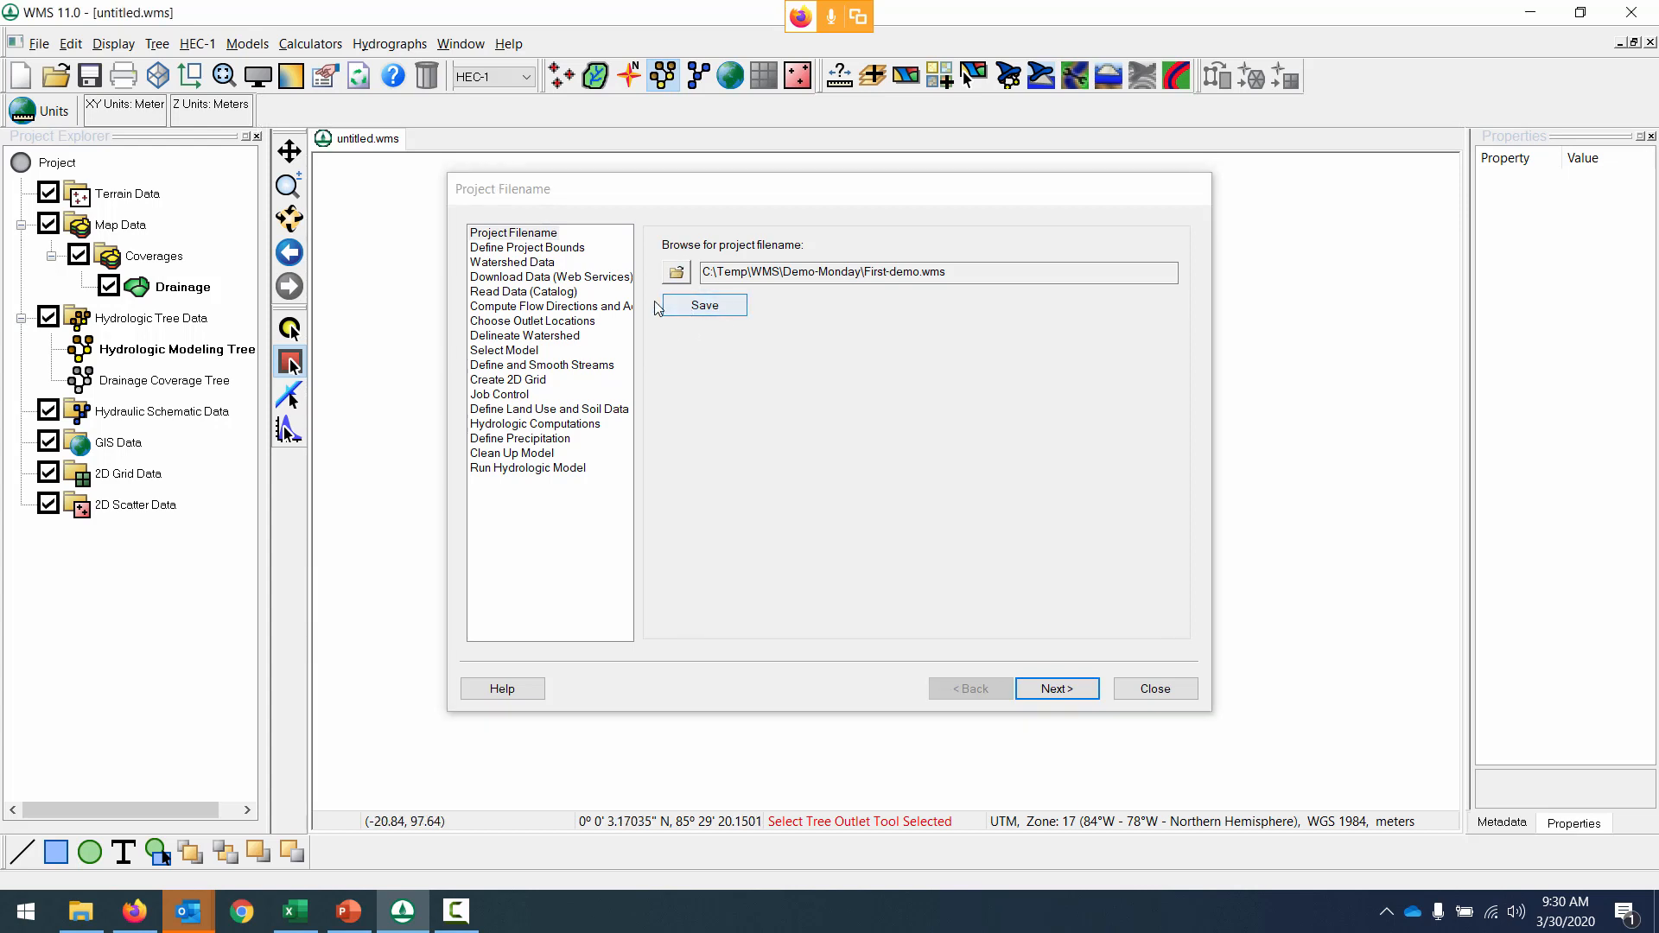
{"action": "left_click", "coordinate": [686, 307]}
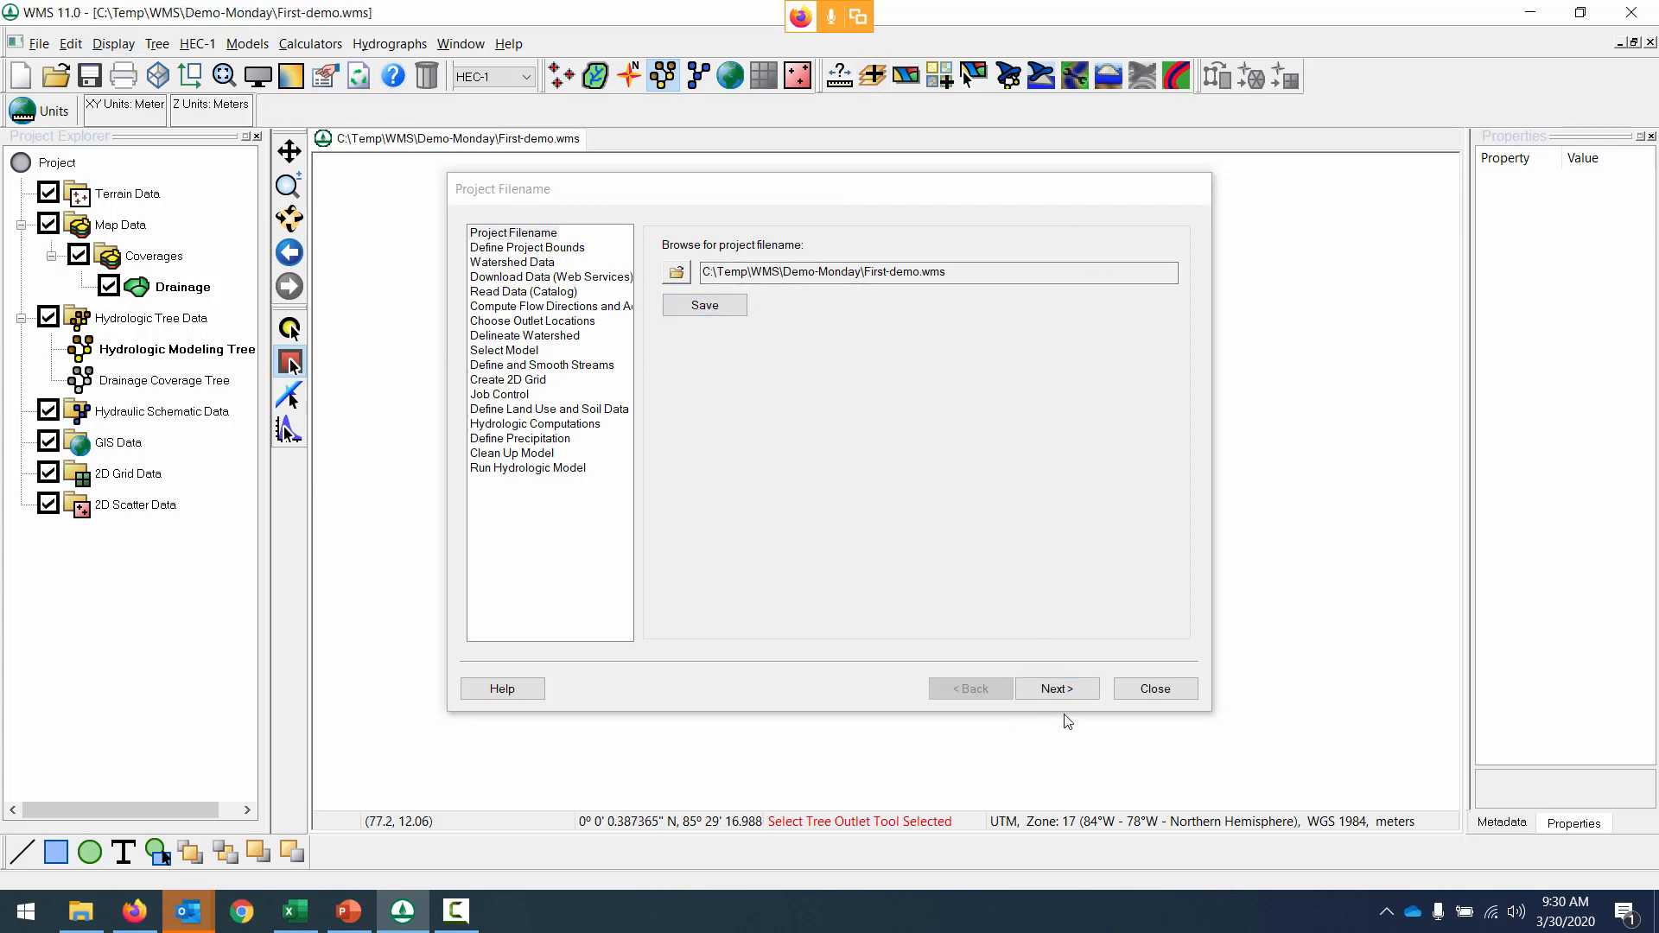
Go to Define Project Bounds and set the project's horizontal projection to the global projection WGS_1984_UTM_Zone_17N.
{"action": "left_click", "coordinate": [1064, 688]}
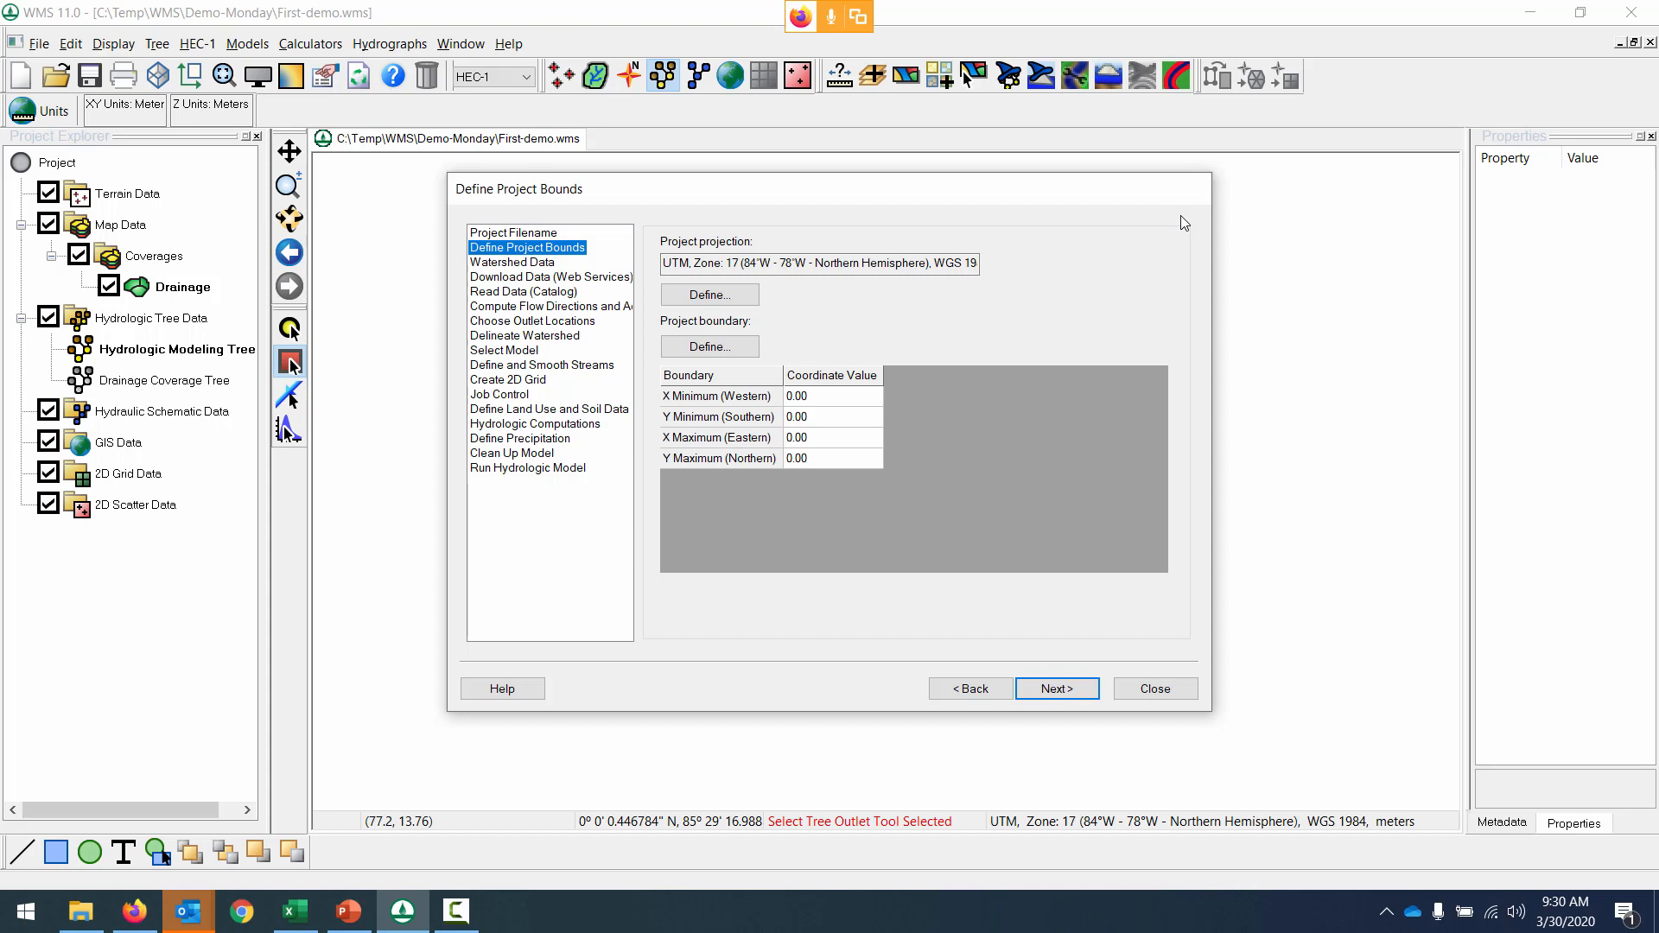
{"action": "left_click", "coordinate": [1105, 158]}
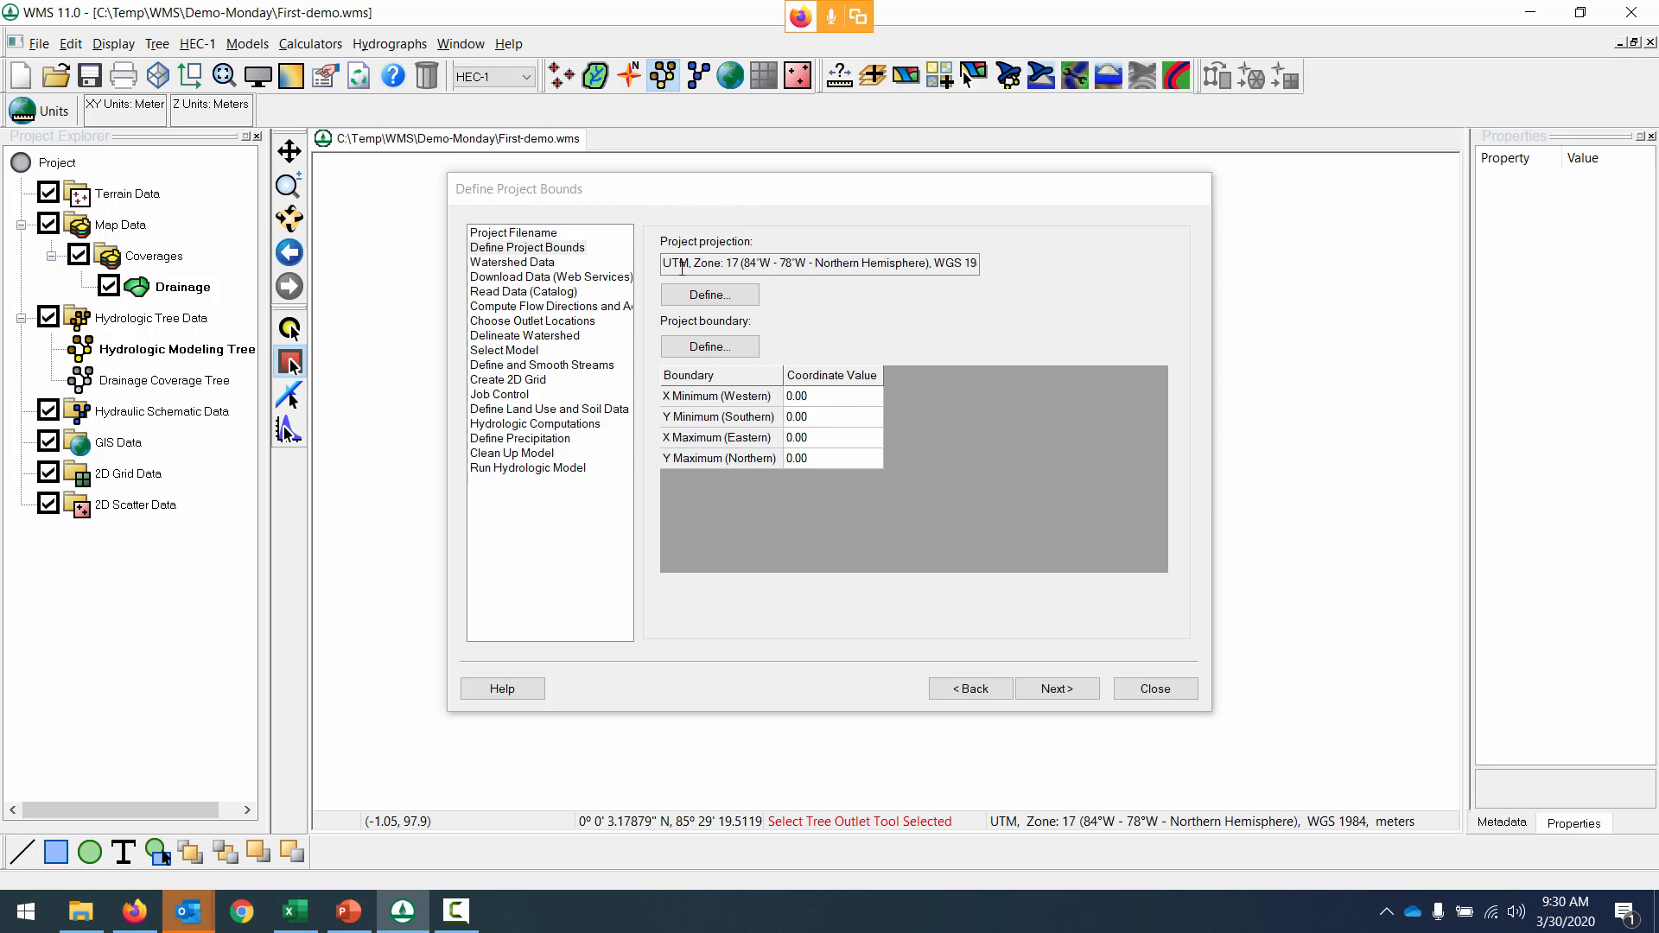
{"action": "left_click", "coordinate": [689, 297]}
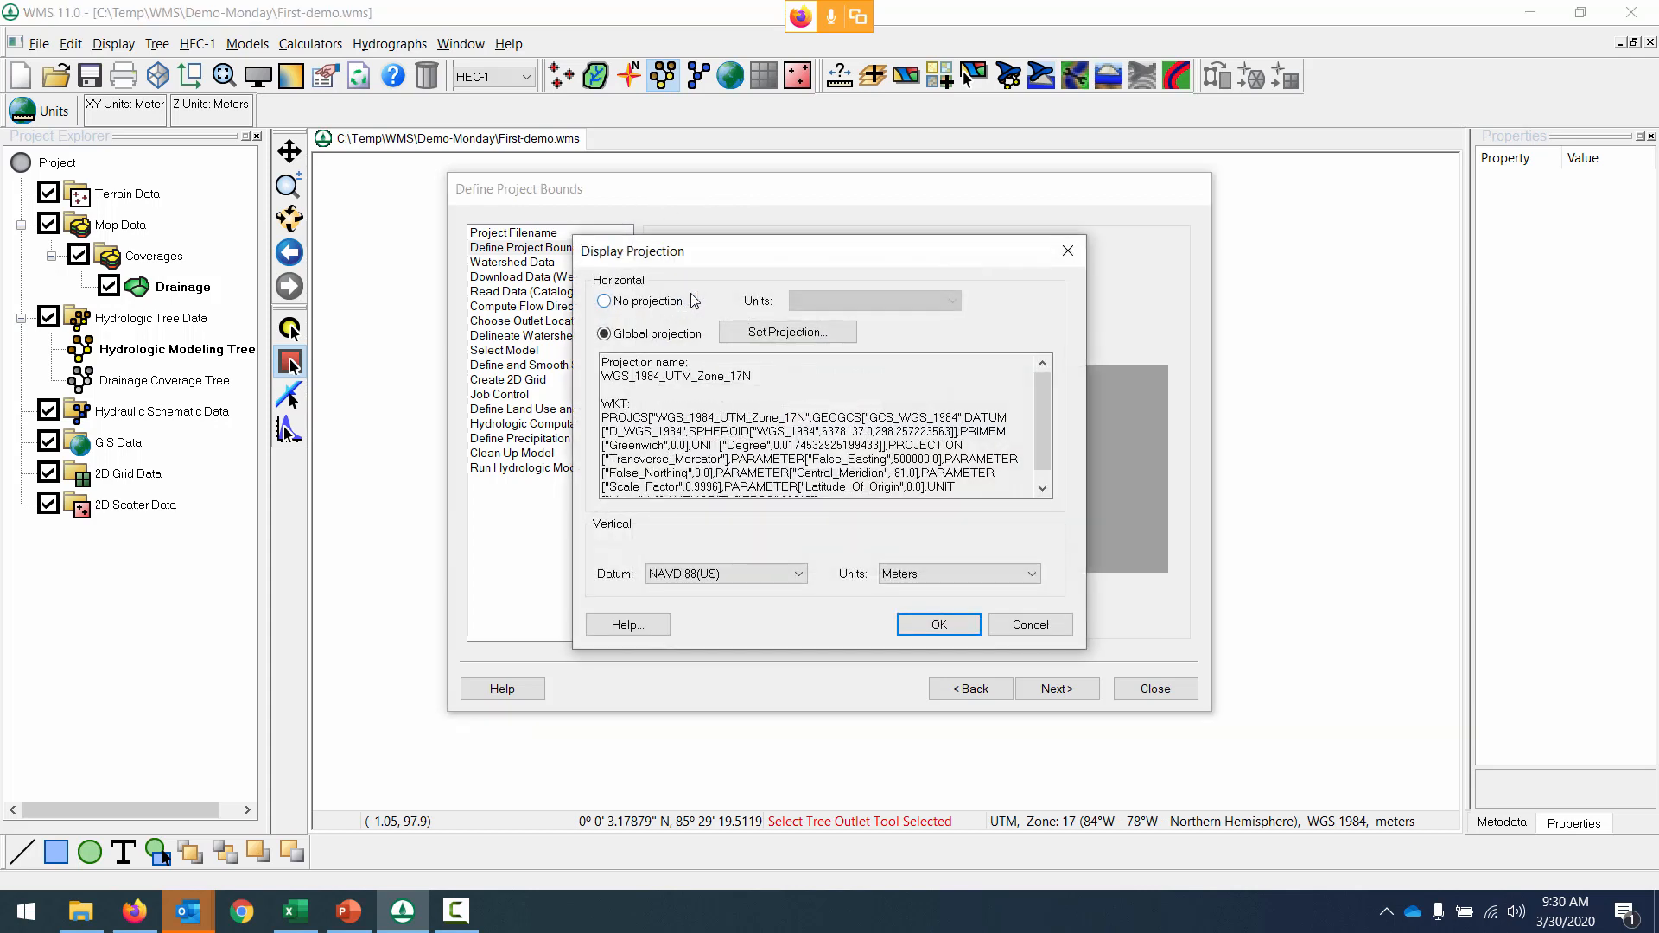
{"action": "left_click", "coordinate": [642, 303]}
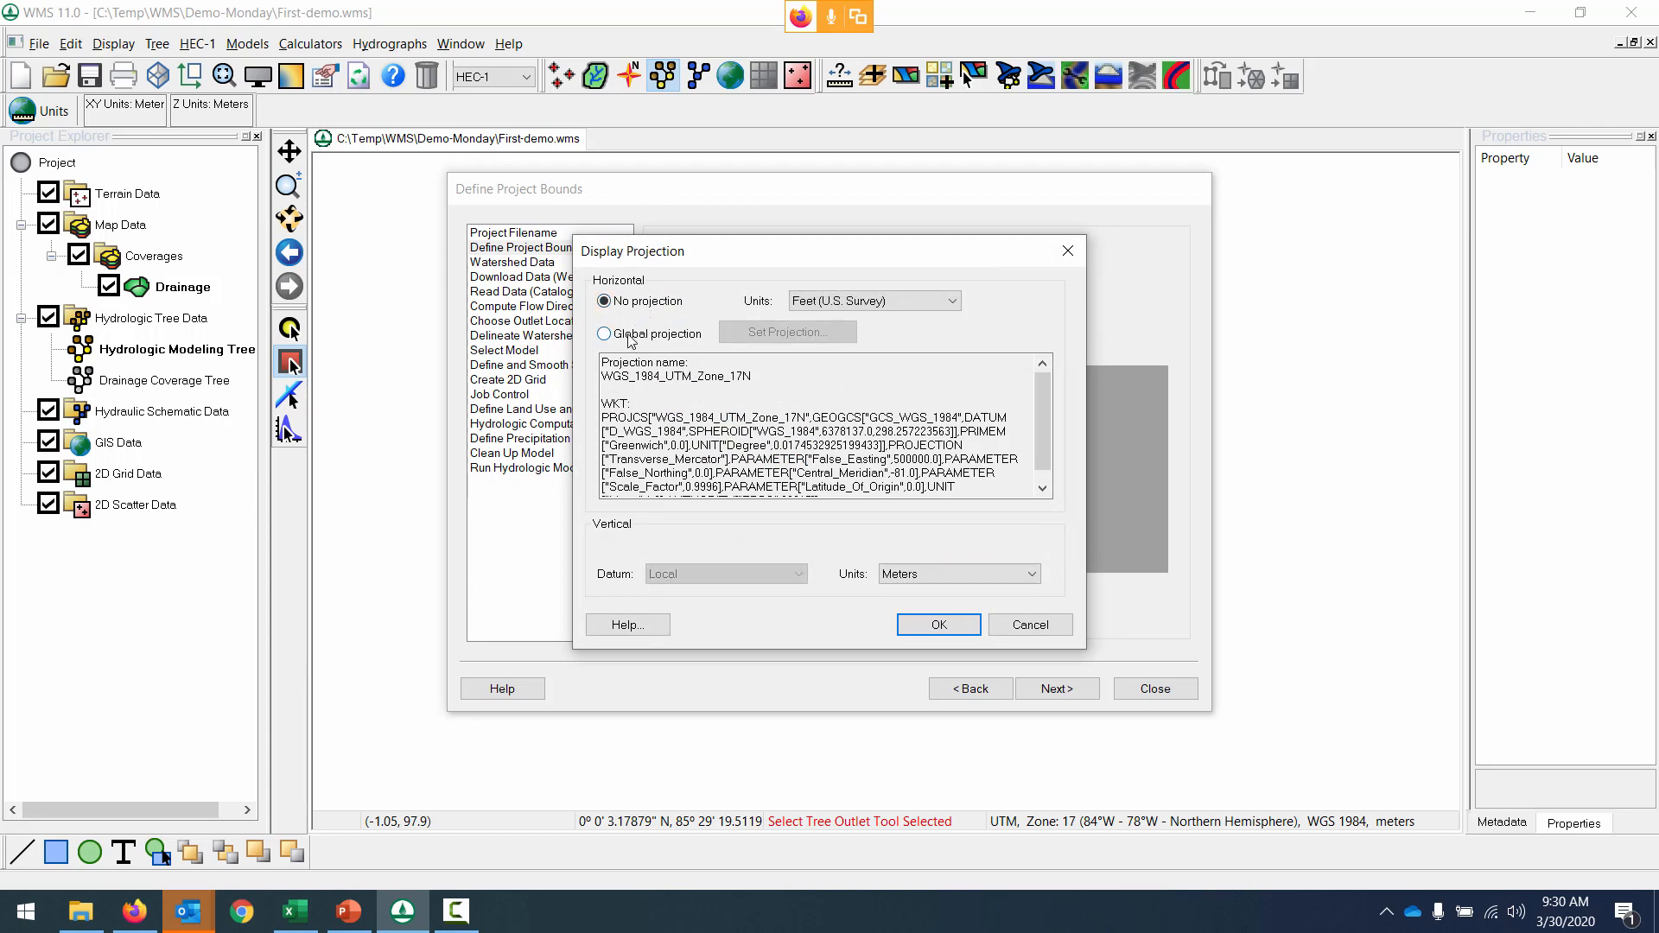
{"action": "left_click", "coordinate": [631, 337]}
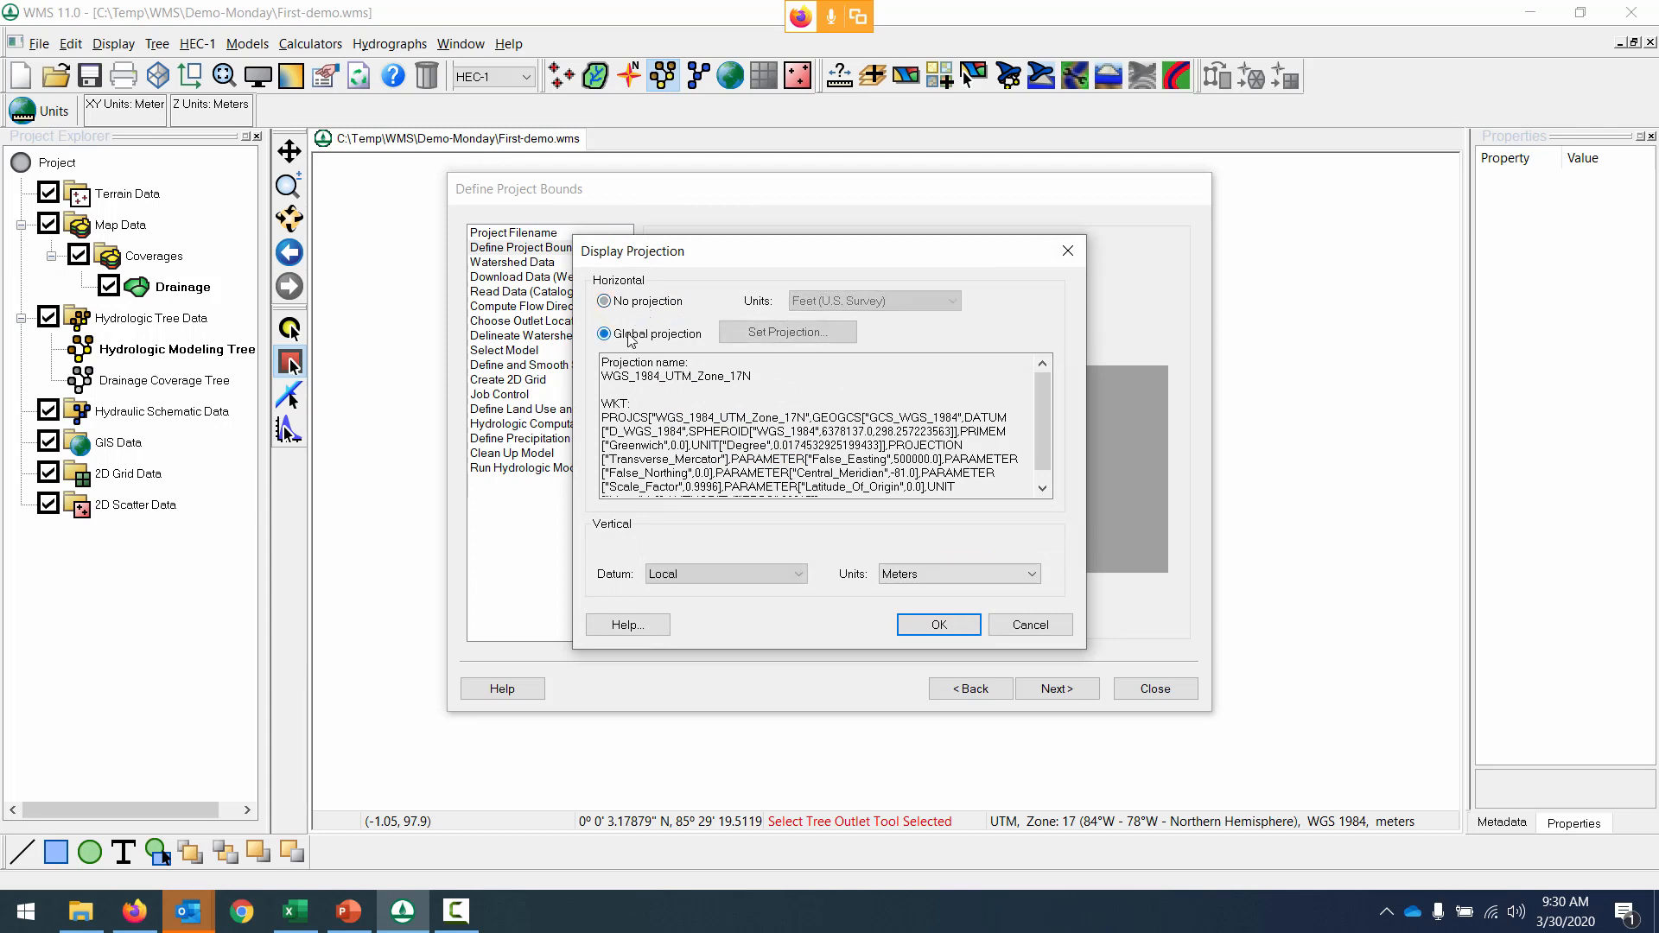
{"action": "left_click", "coordinate": [819, 343]}
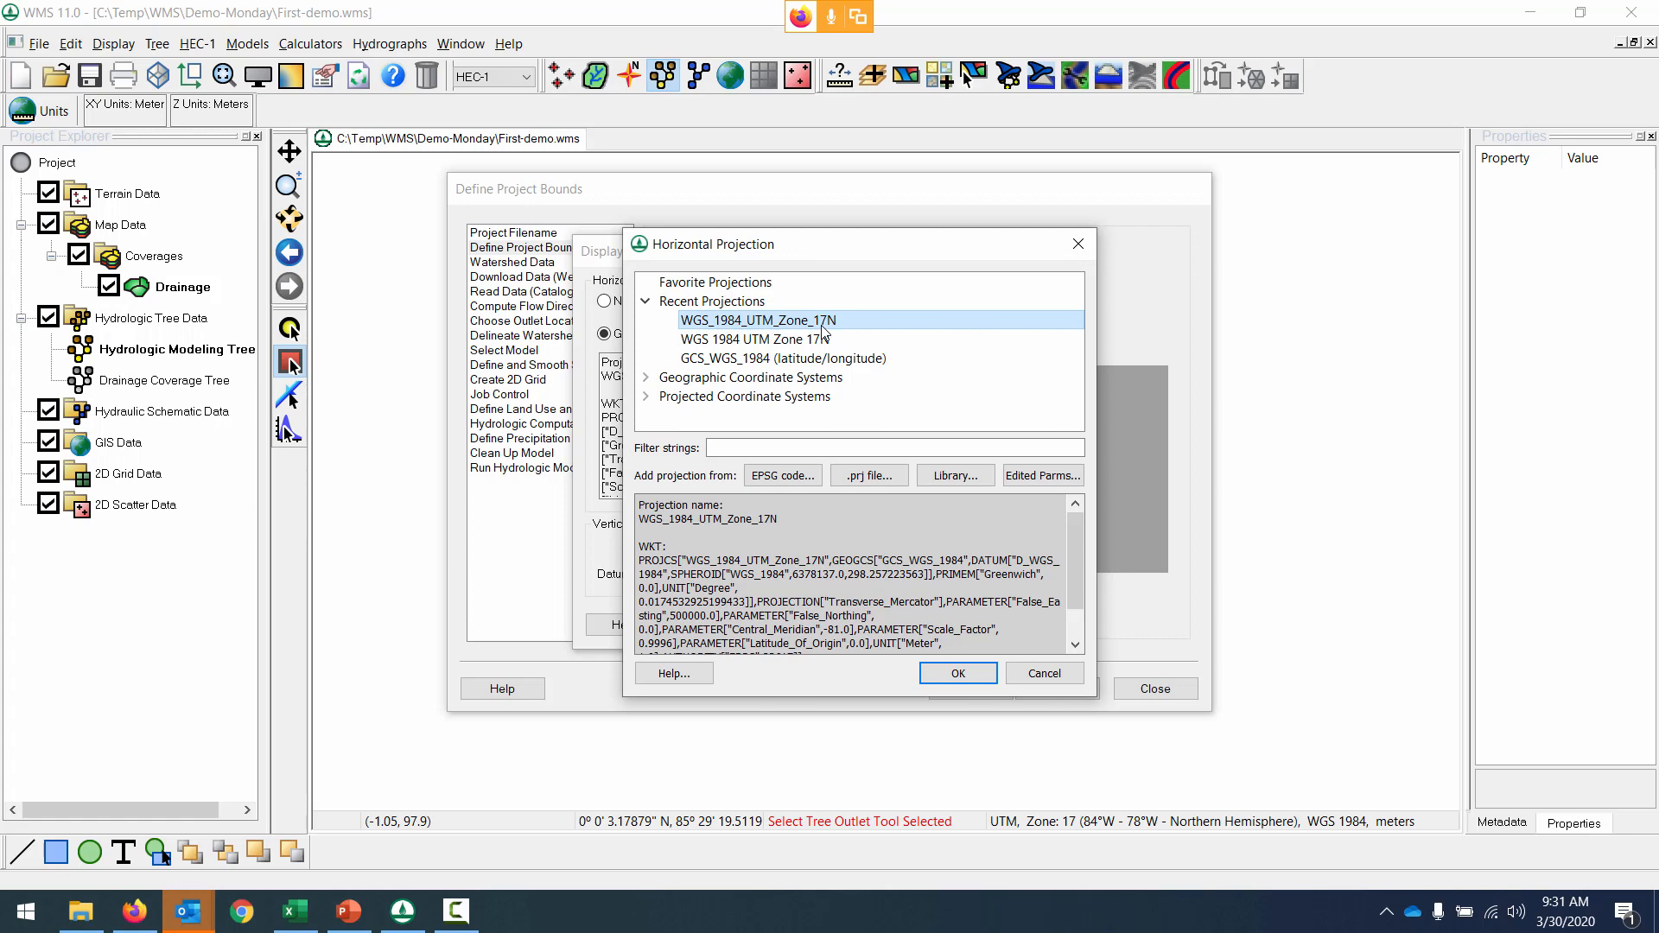
{"action": "left_click", "coordinate": [958, 674]}
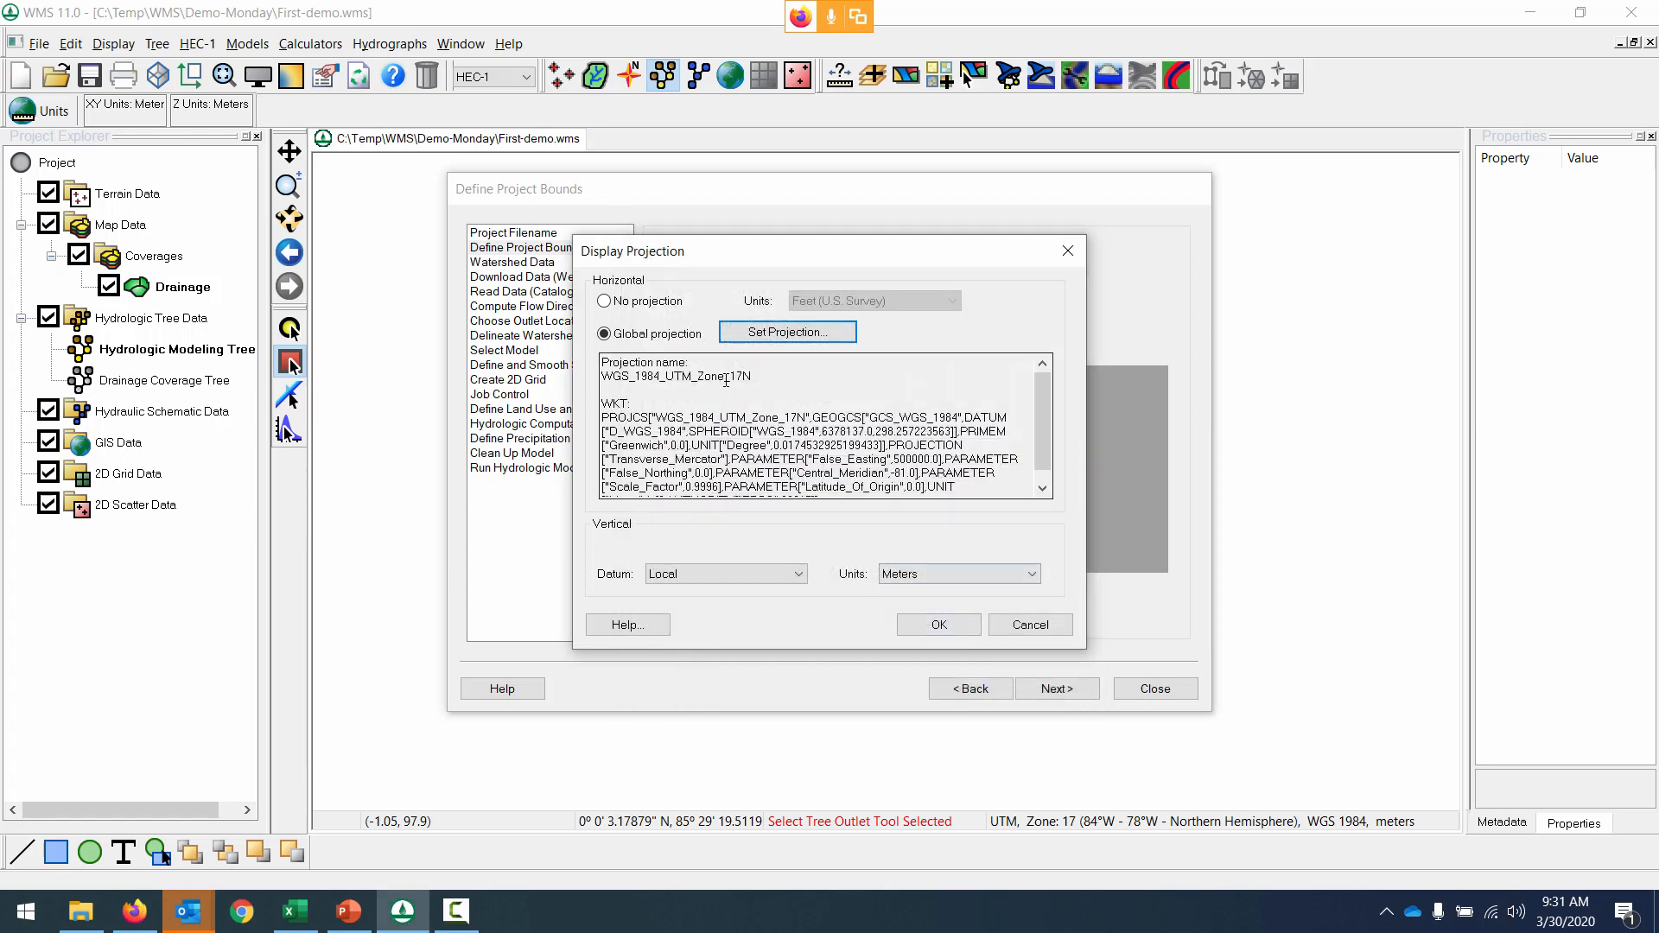
Set the projection's vertical datum to NAVD 88(US) with units in Meters and accept the projection.
{"action": "left_click", "coordinate": [793, 574]}
{"action": "left_click", "coordinate": [748, 620]}
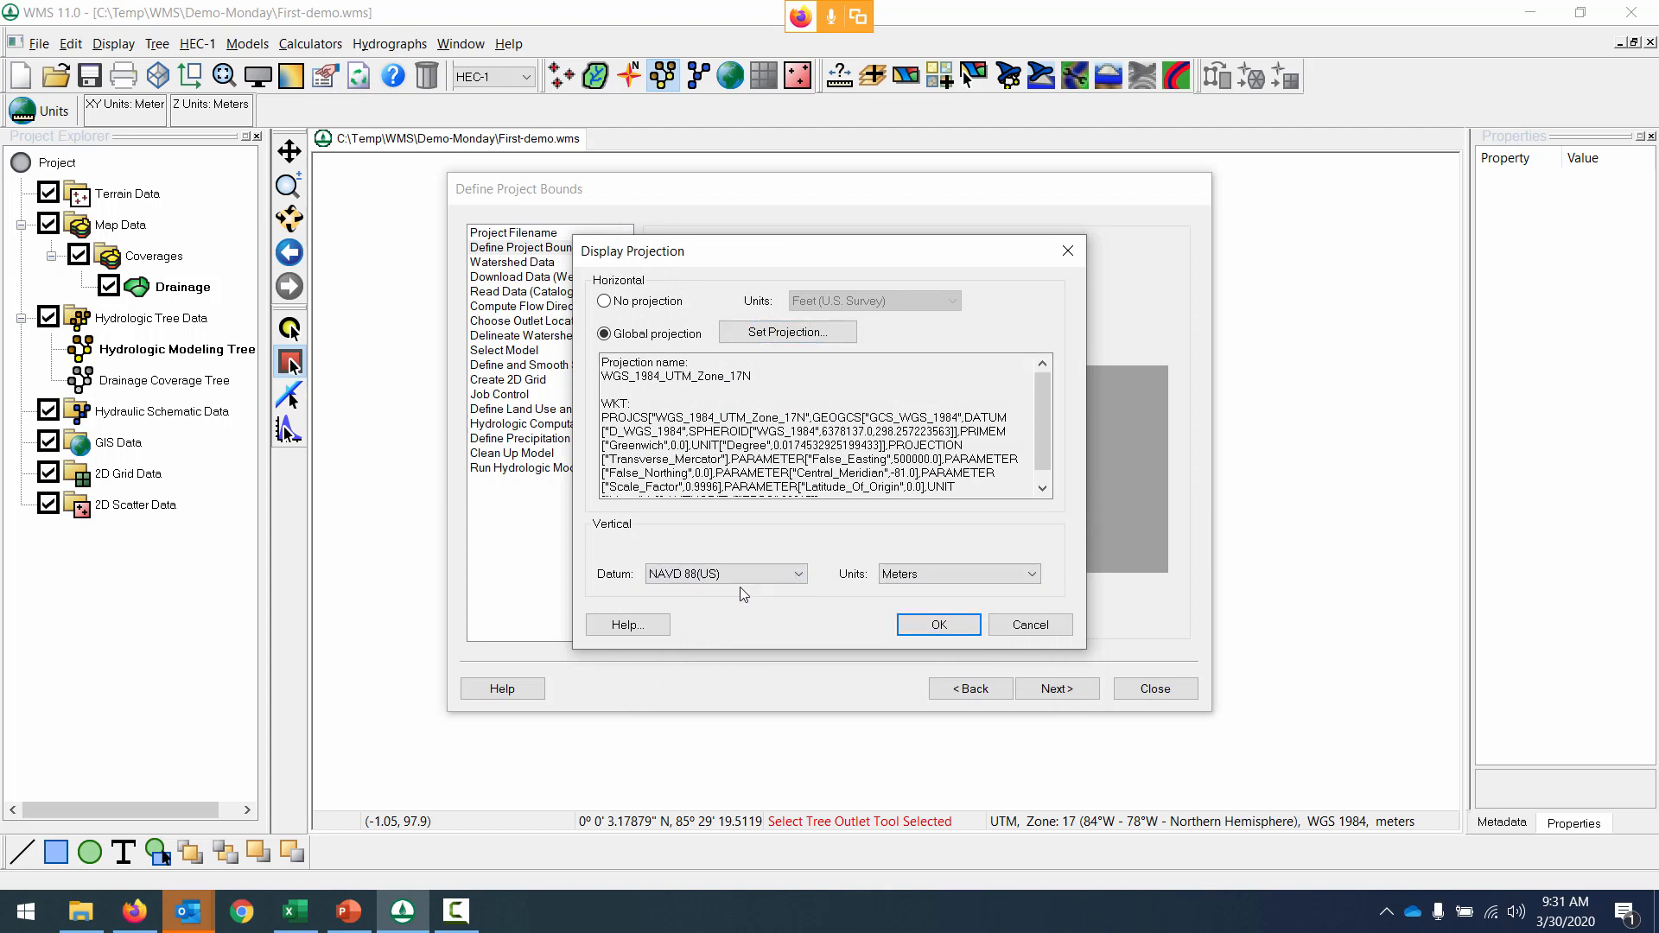
{"action": "left_click", "coordinate": [953, 572]}
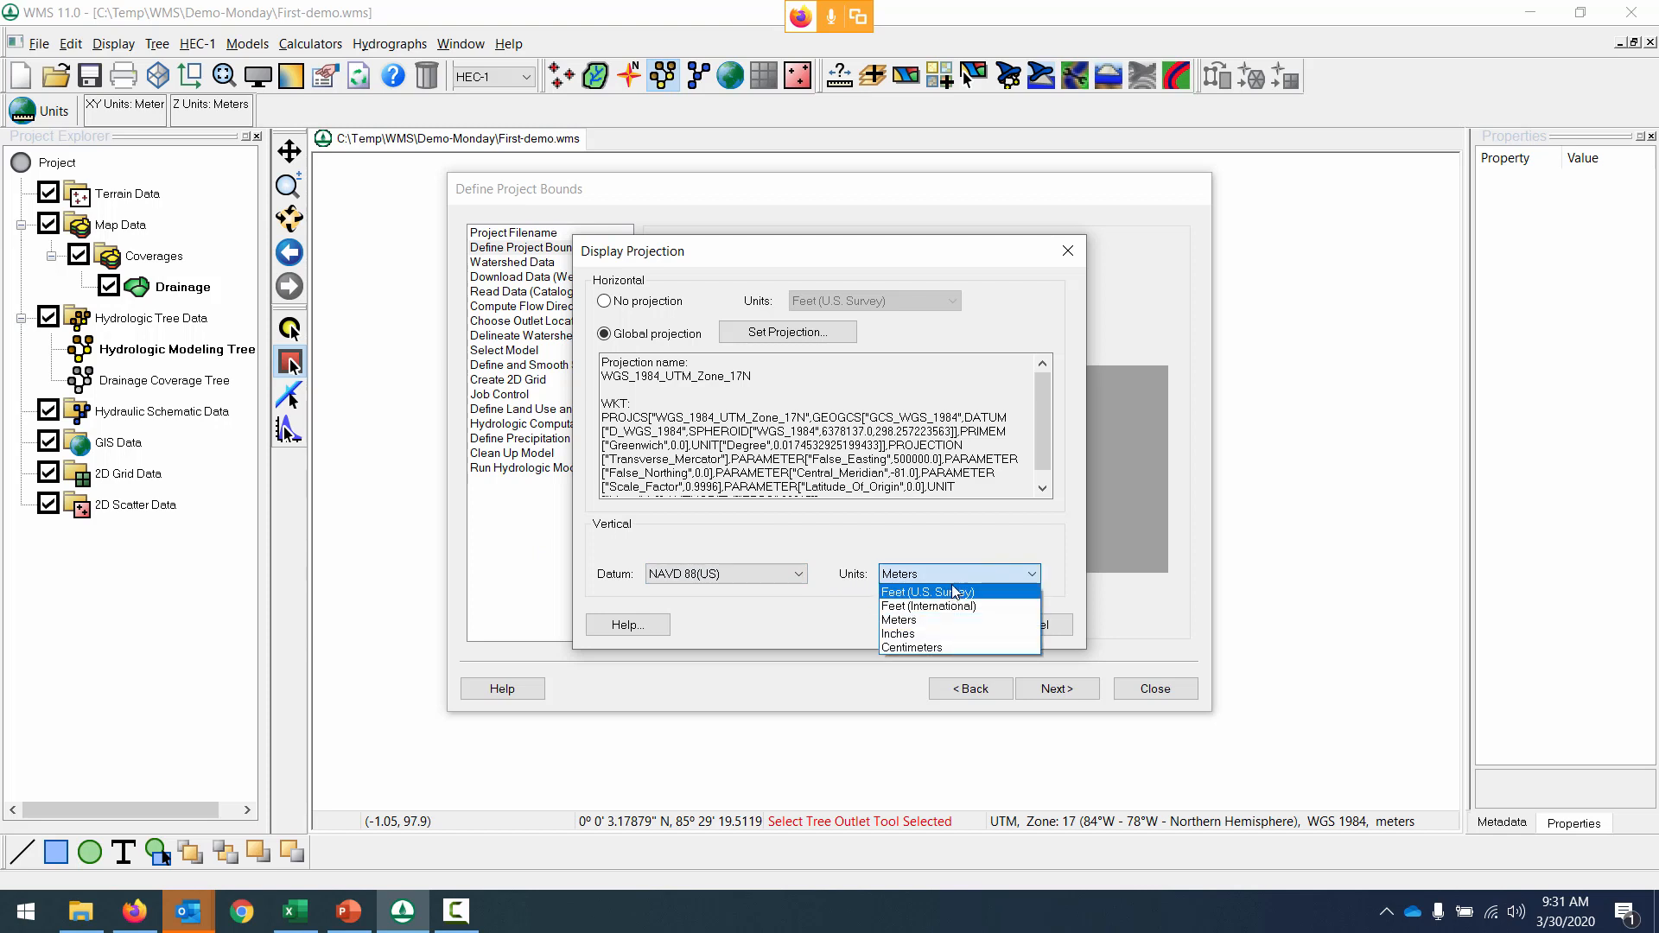
{"action": "left_click", "coordinate": [948, 619]}
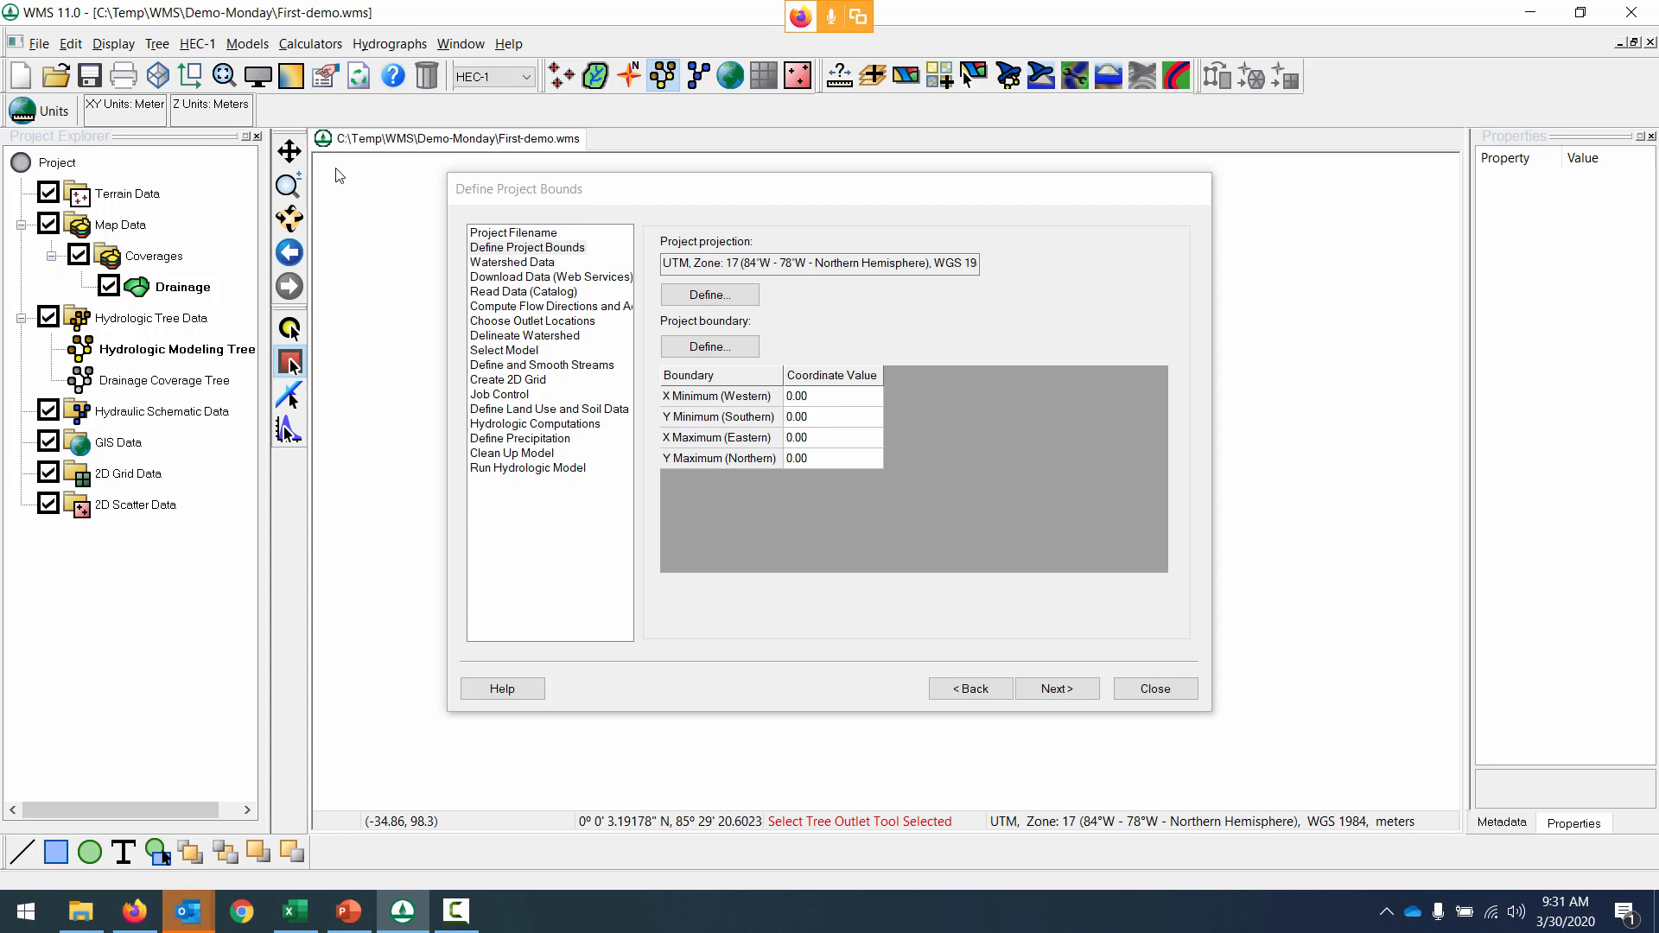
{"action": "left_click", "coordinate": [728, 350]}
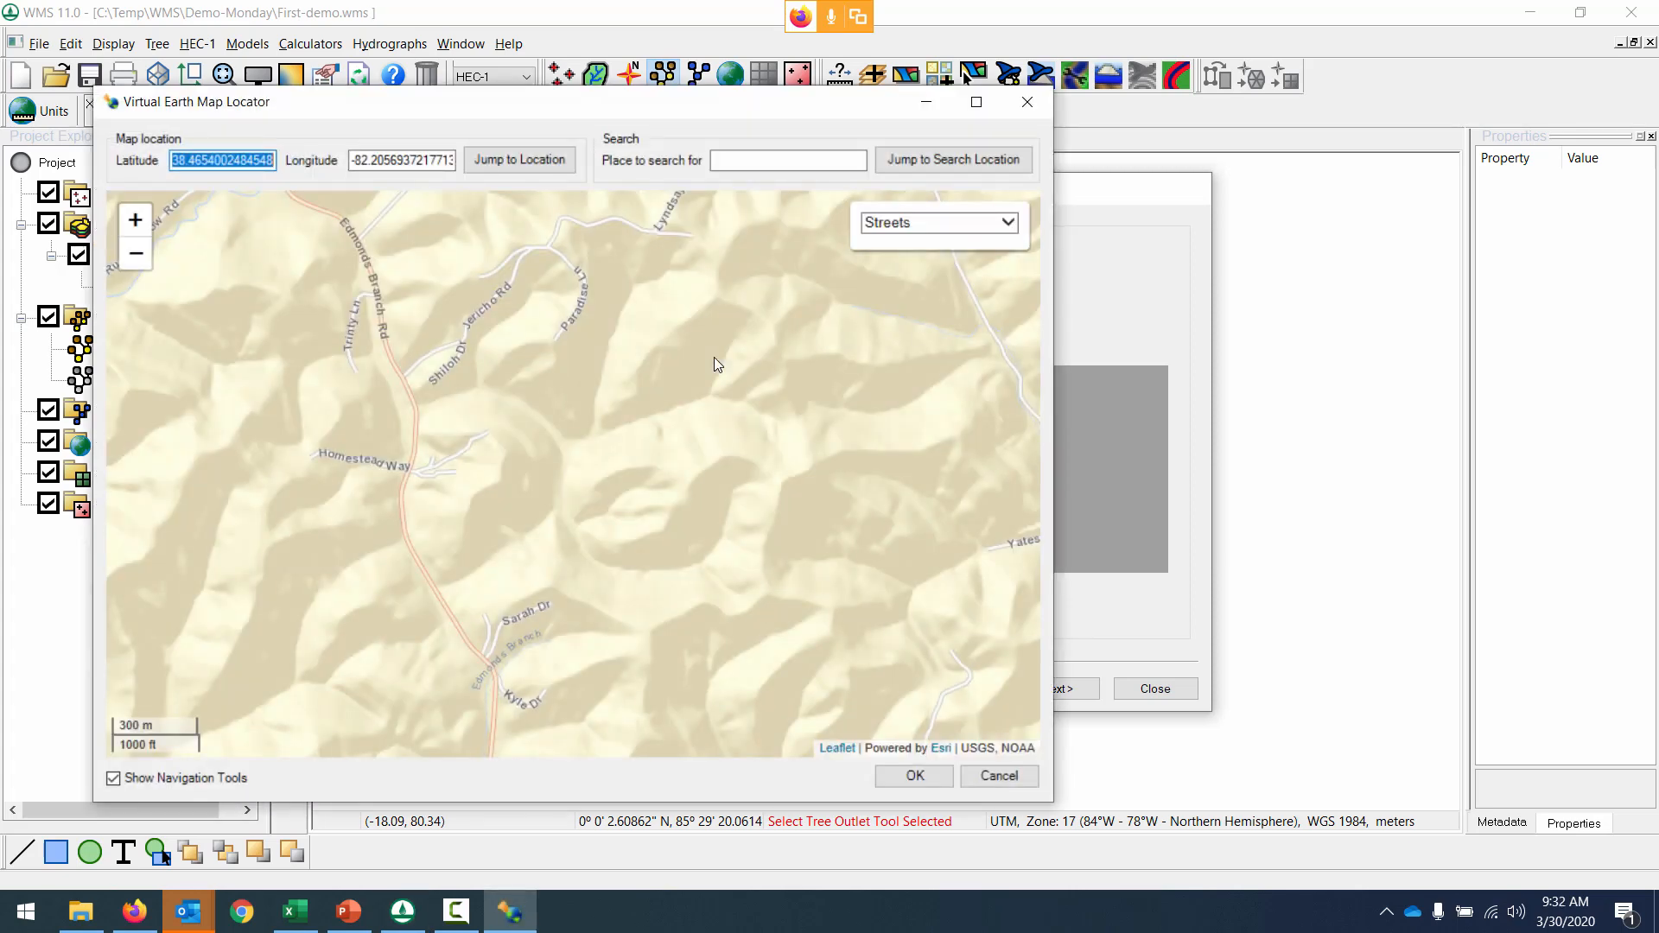
{"action": "left_click", "coordinate": [999, 775]}
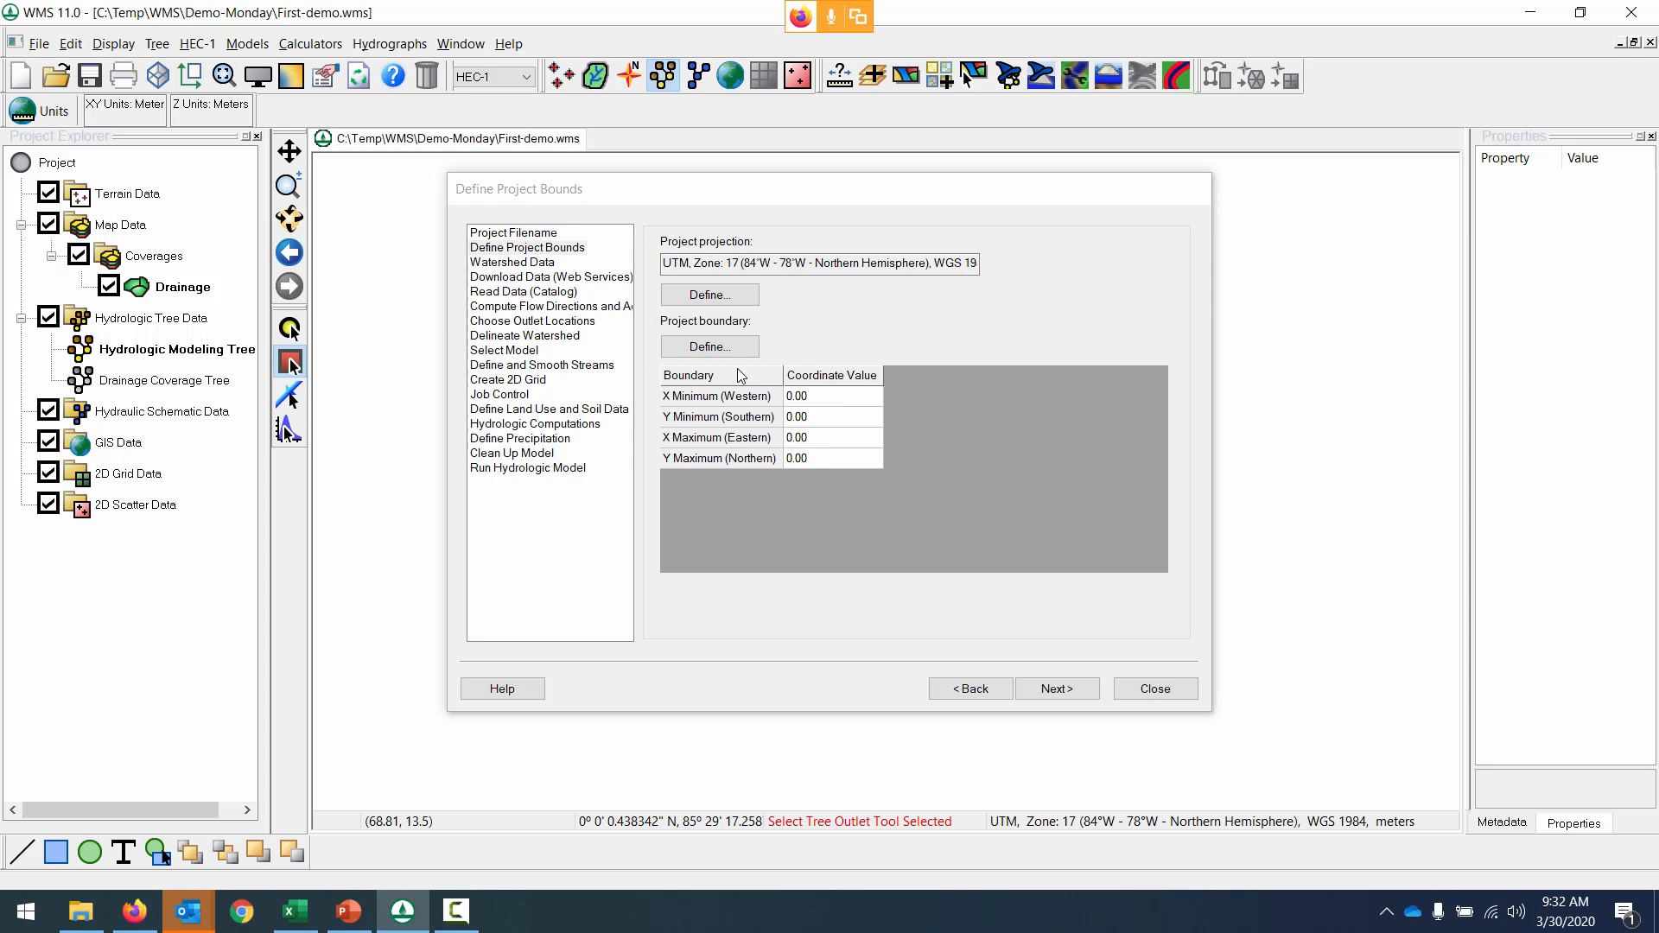
{"action": "left_click", "coordinate": [707, 347]}
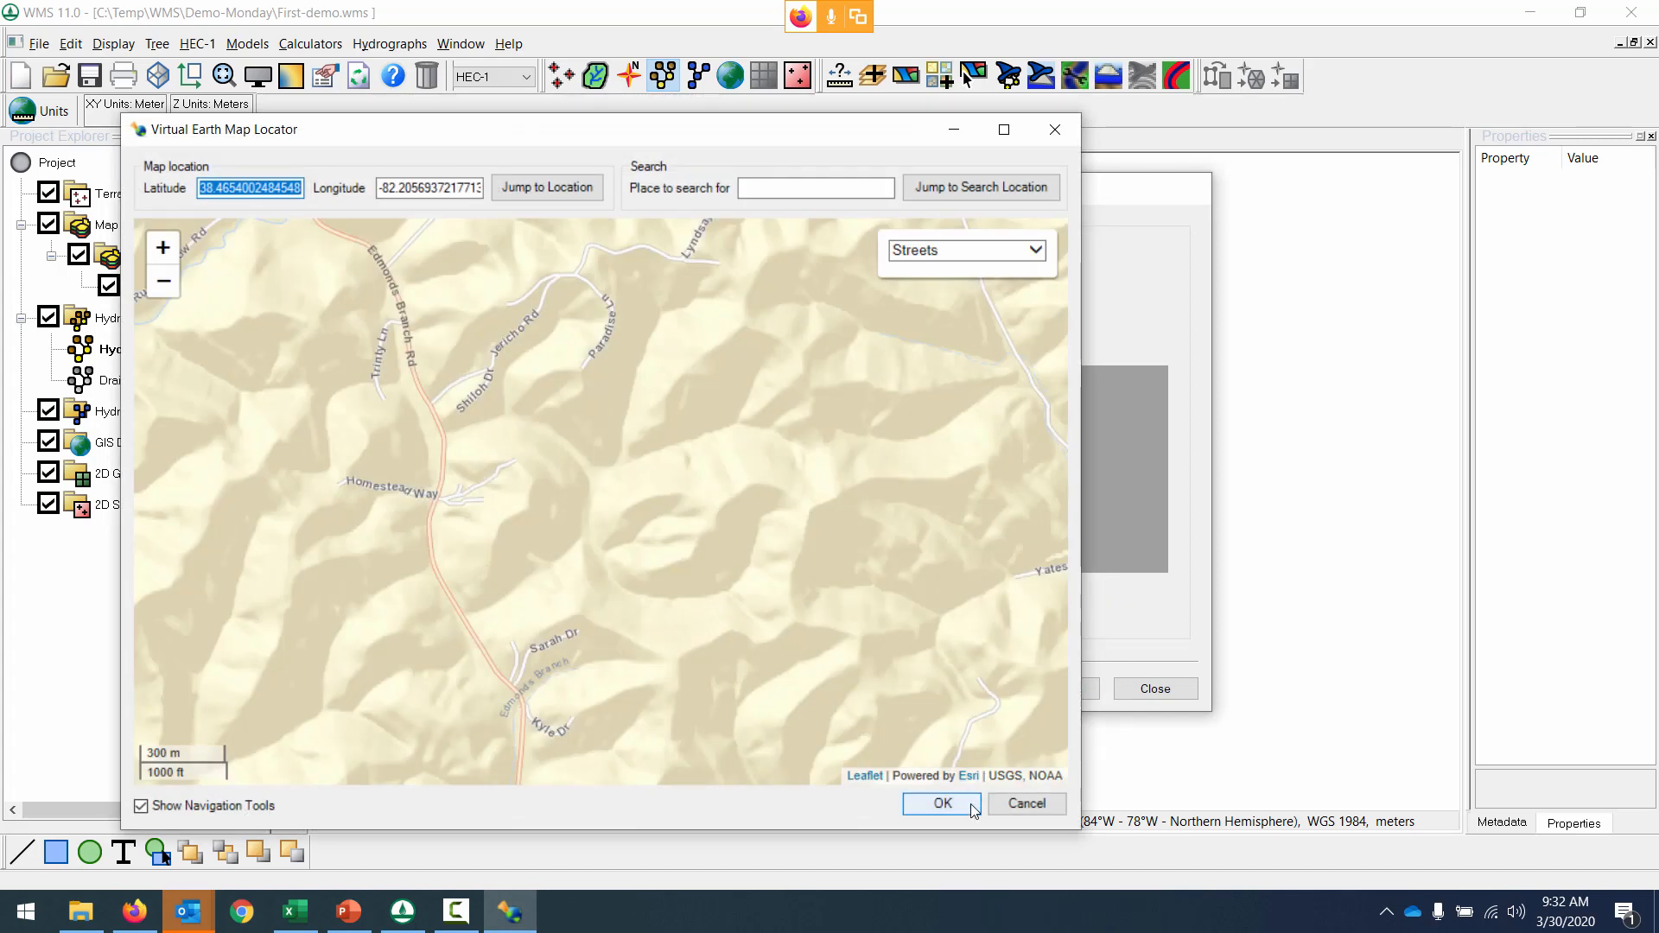
{"action": "left_click", "coordinate": [1028, 804]}
Open the Virtual Earth Map Locator for defining the project boundary and show North America on the map.
{"action": "left_click", "coordinate": [728, 344]}
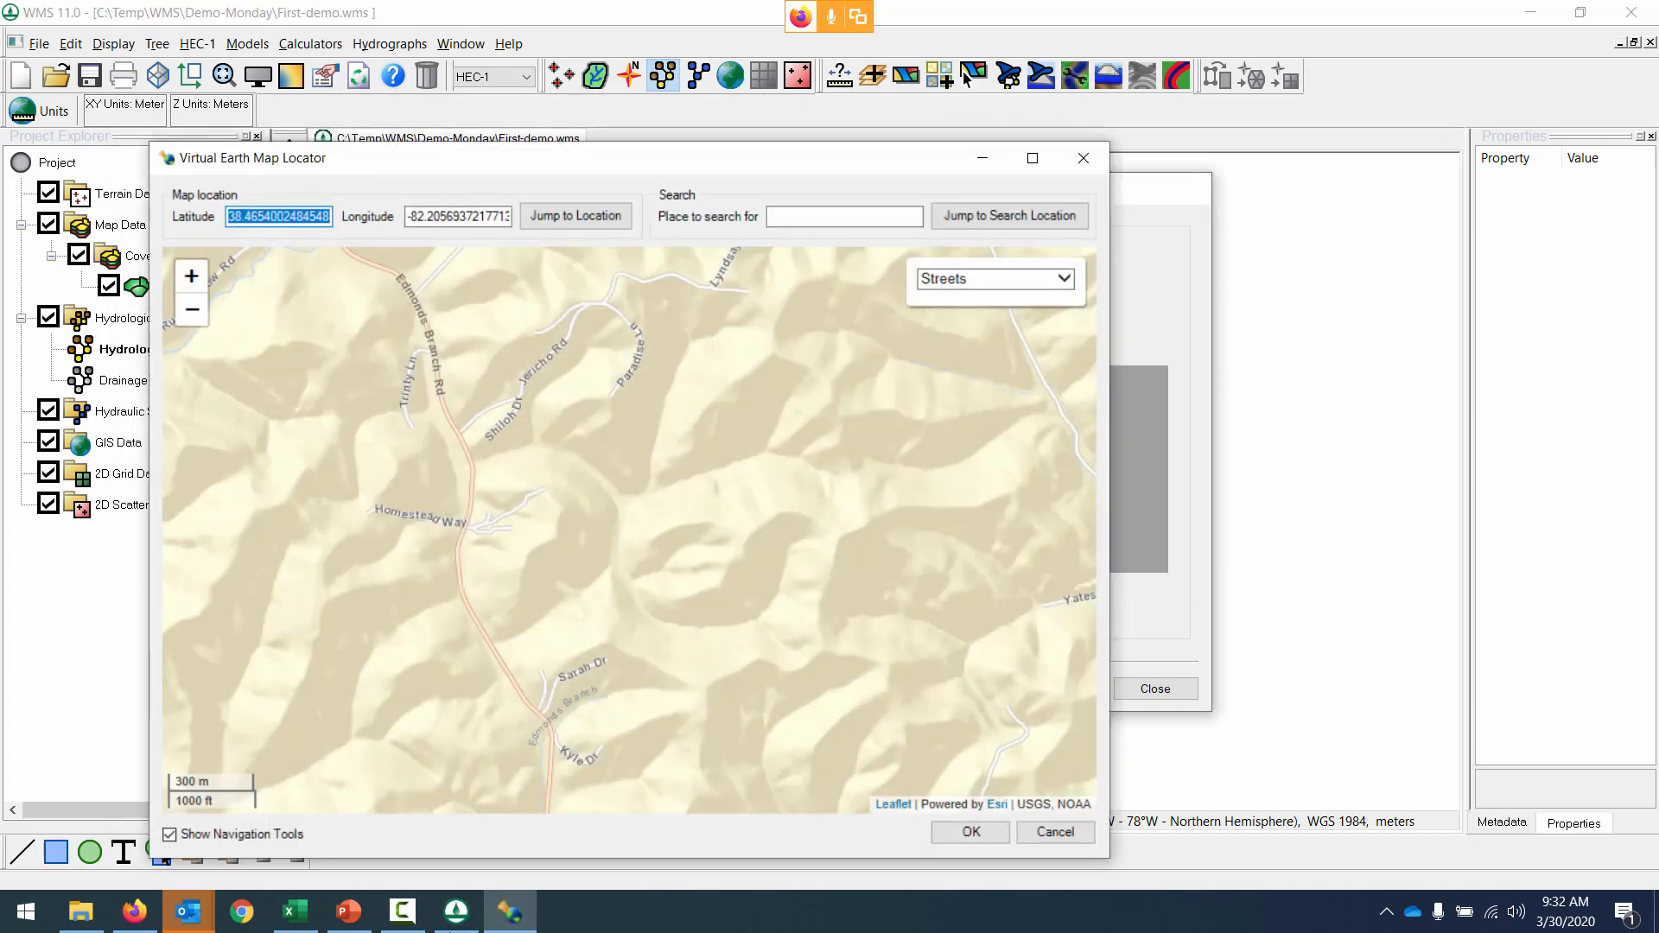
{"action": "left_click", "coordinate": [471, 914]}
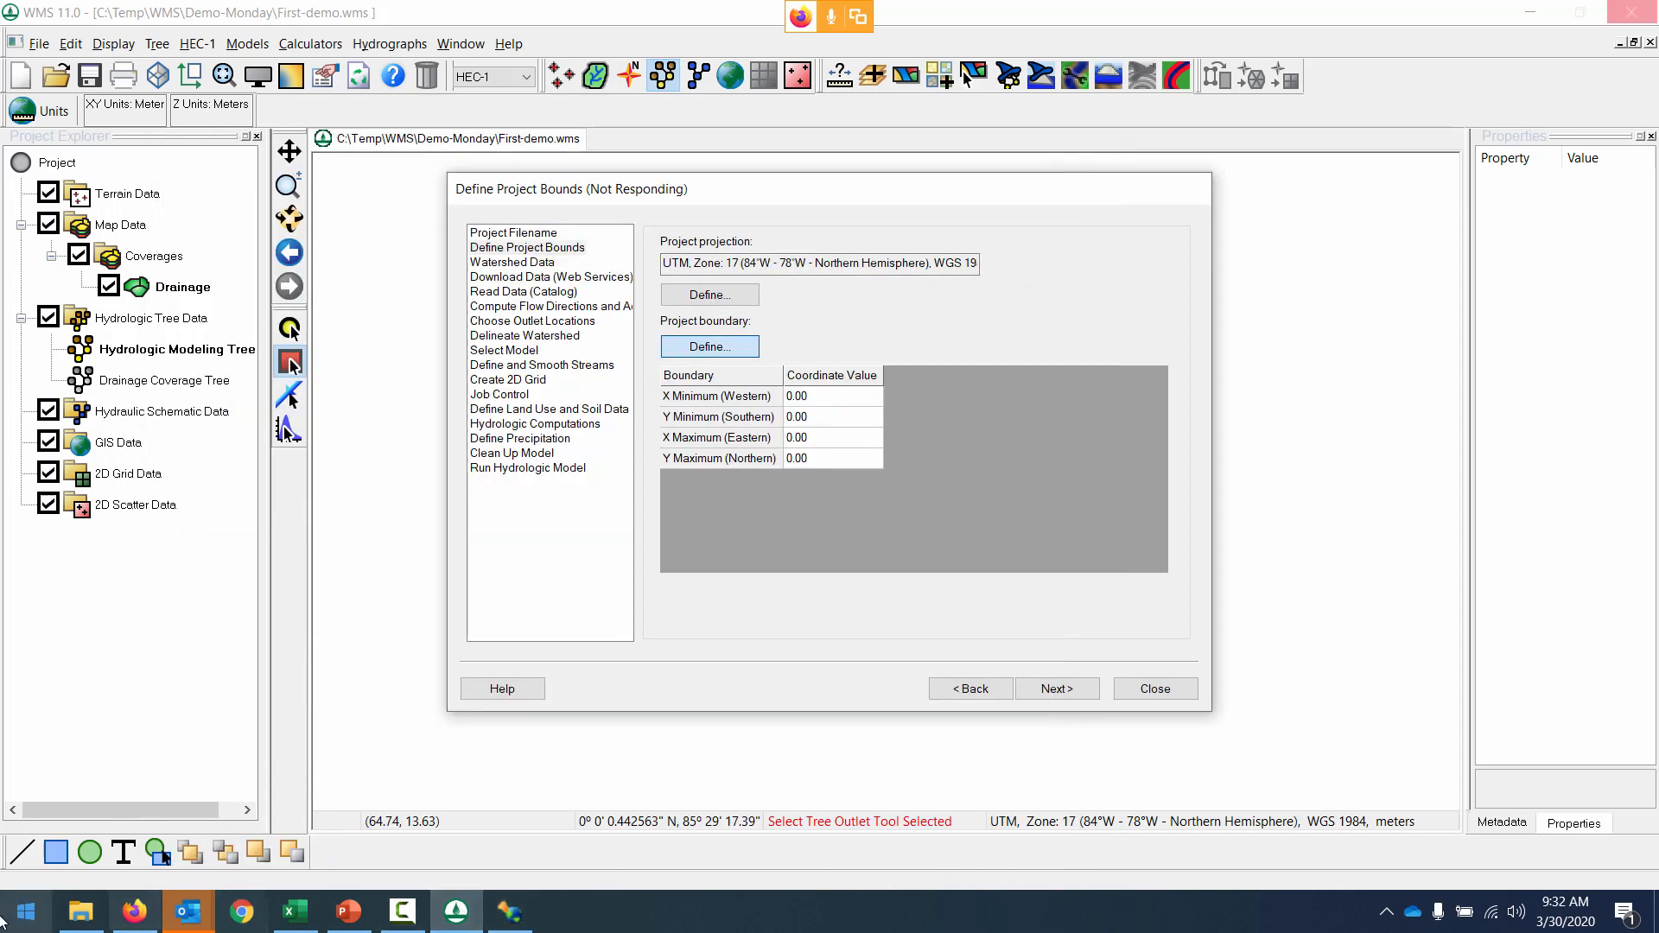
{"action": "left_click", "coordinate": [507, 913]}
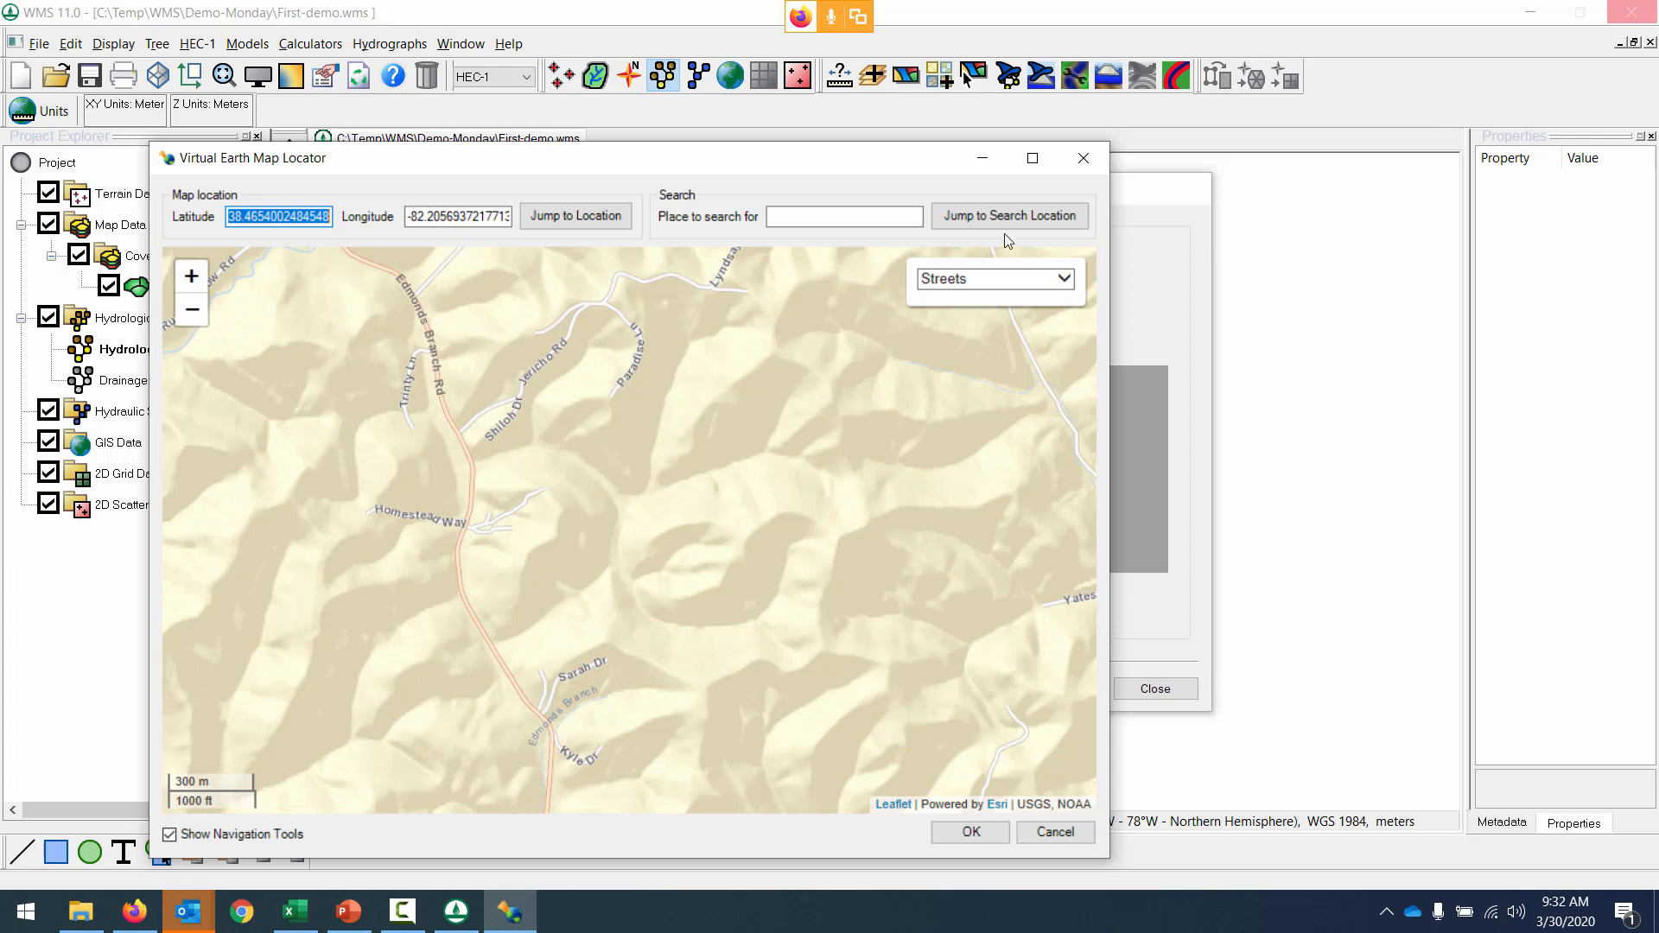
{"action": "scroll", "coordinate": [873, 469], "scroll_direction": "down", "scroll_amount": 5}
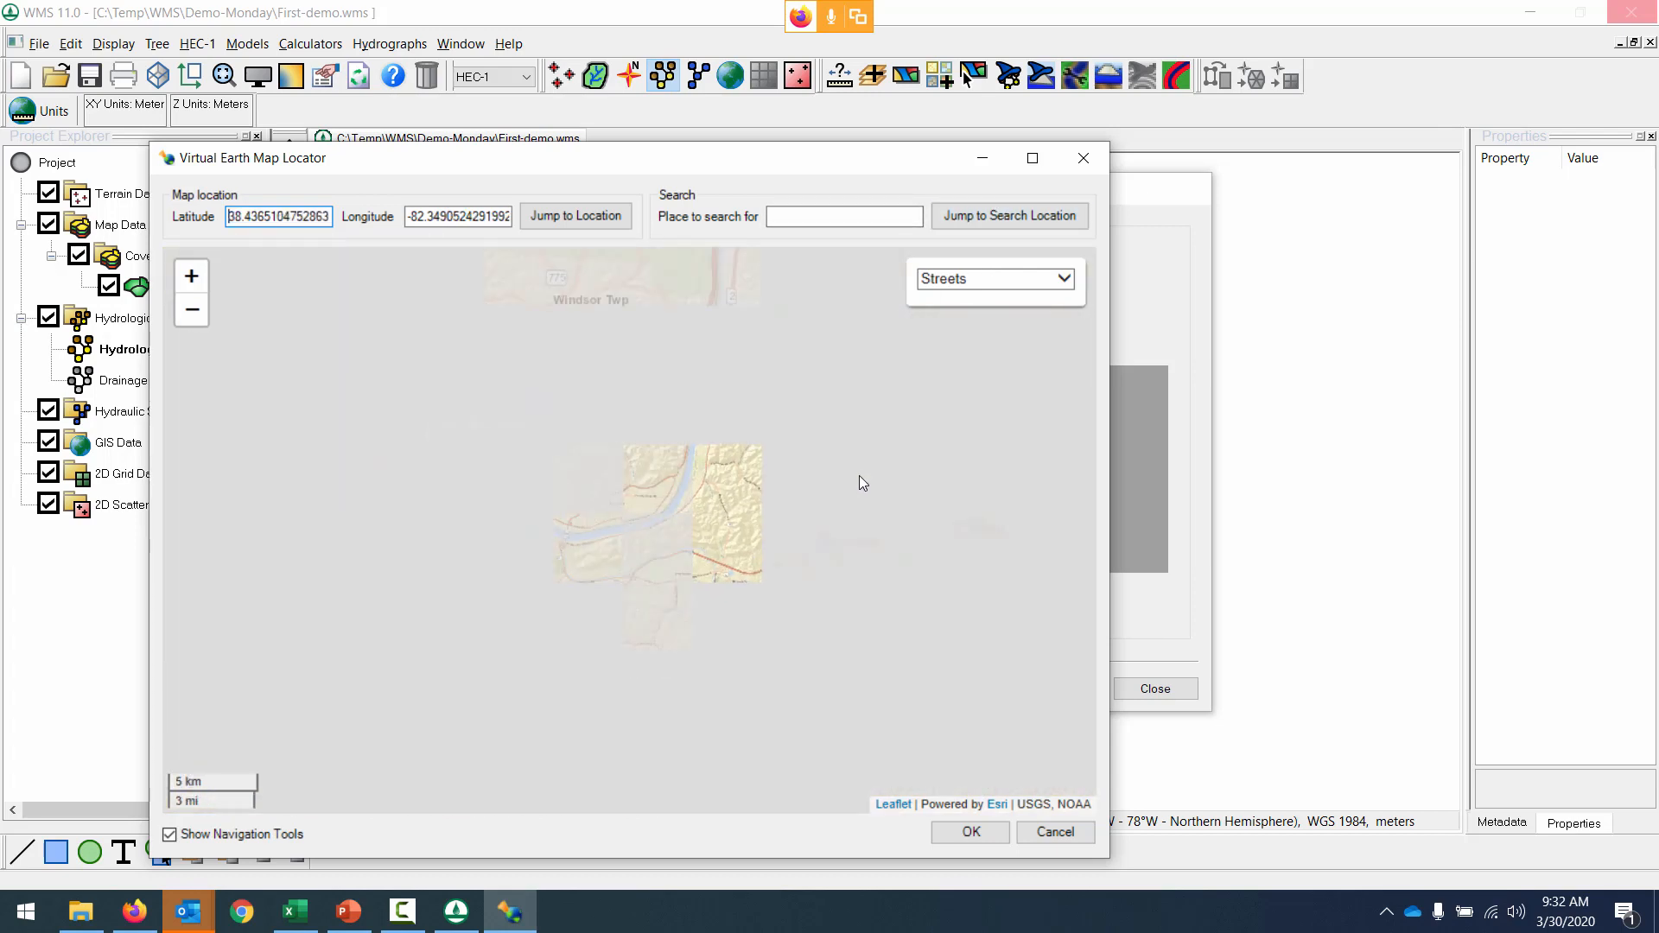
{"action": "scroll", "coordinate": [851, 480], "scroll_direction": "down", "scroll_amount": 6}
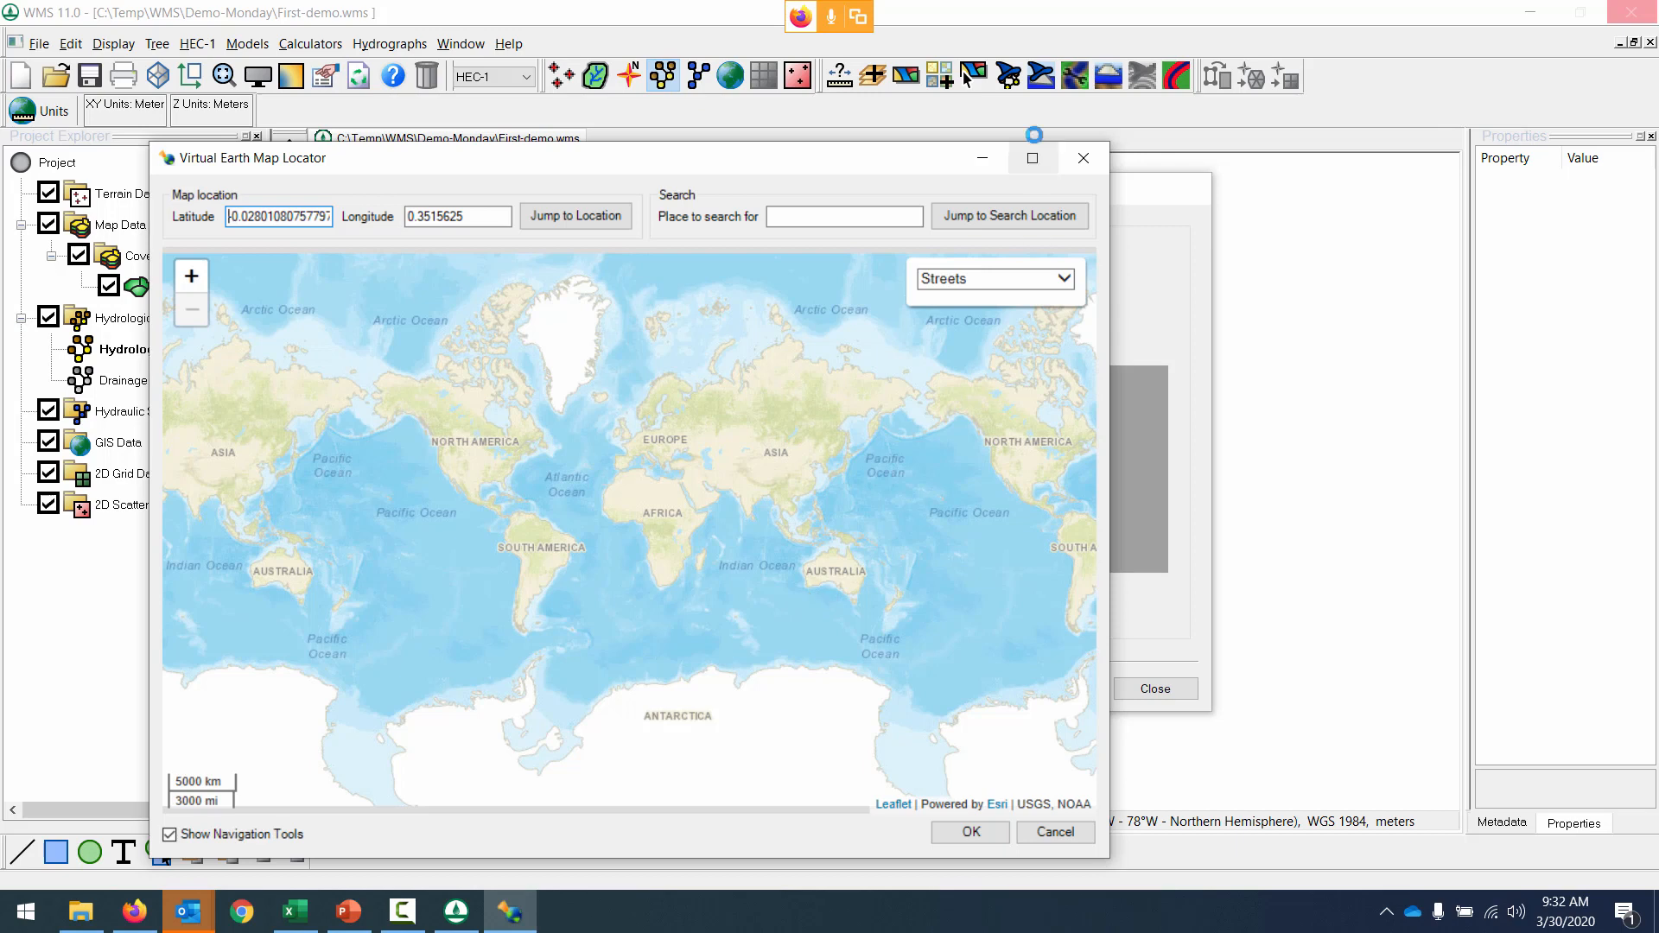
{"action": "scroll", "coordinate": [472, 452], "scroll_direction": "up", "scroll_amount": 1}
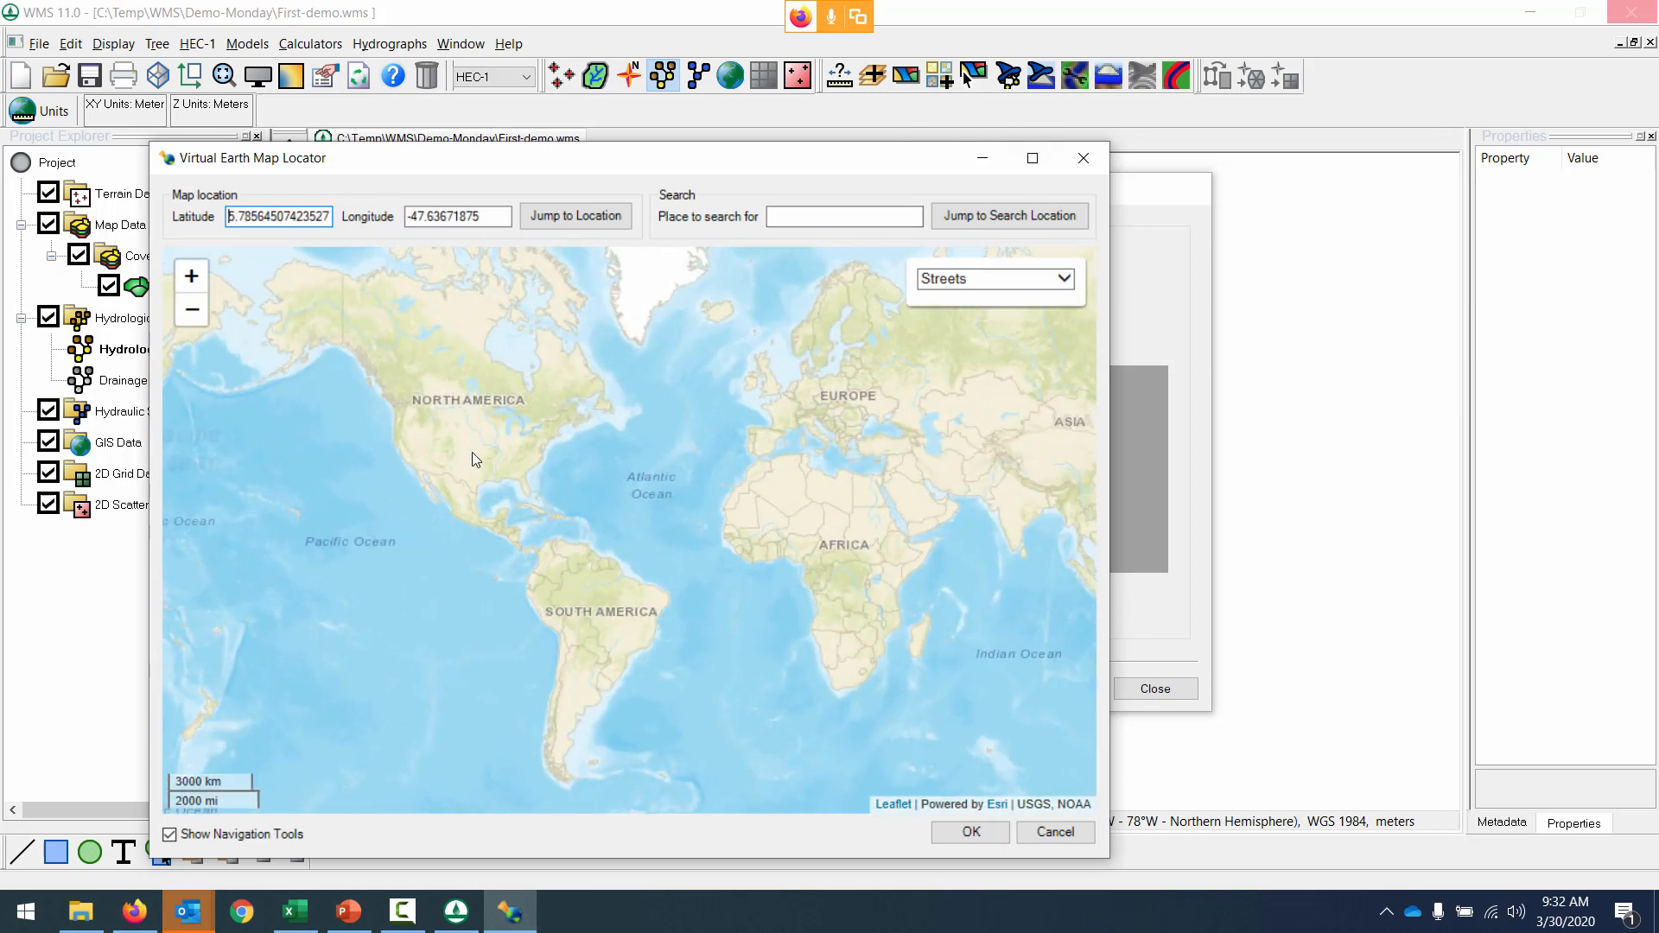
{"action": "scroll", "coordinate": [461, 443], "scroll_direction": "up", "scroll_amount": 2}
Search the map locator for columbus, ohio and jump to that location.
{"action": "left_click", "coordinate": [865, 222]}
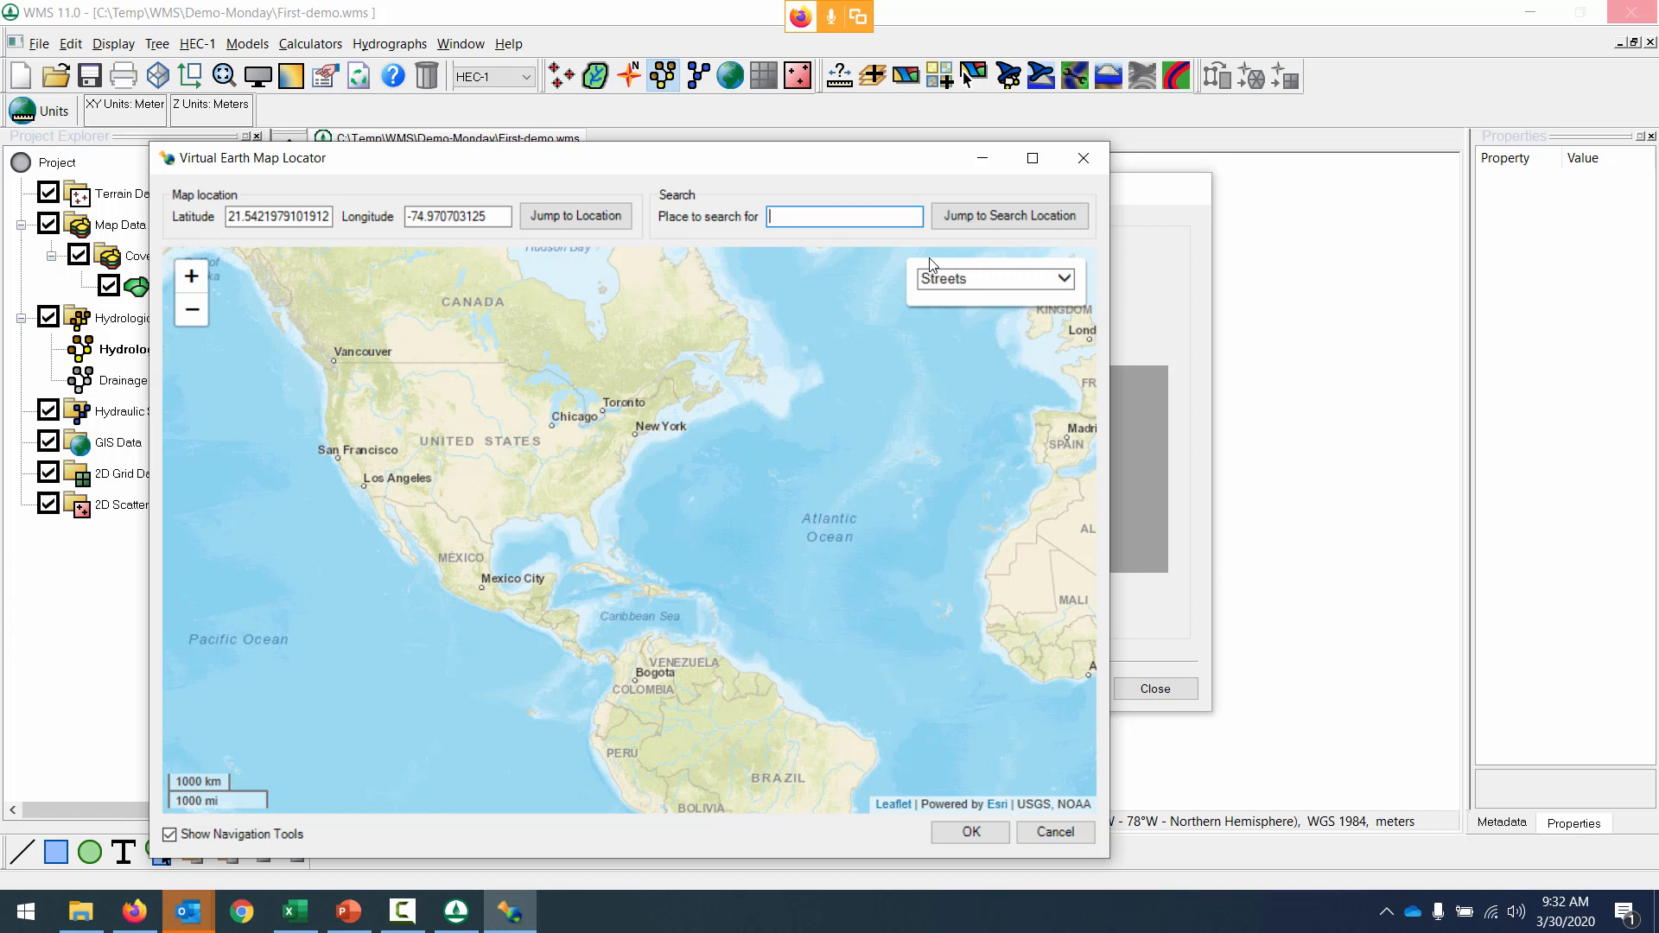
{"action": "type", "text": "columbus, ohio"}
{"action": "left_click", "coordinate": [959, 218]}
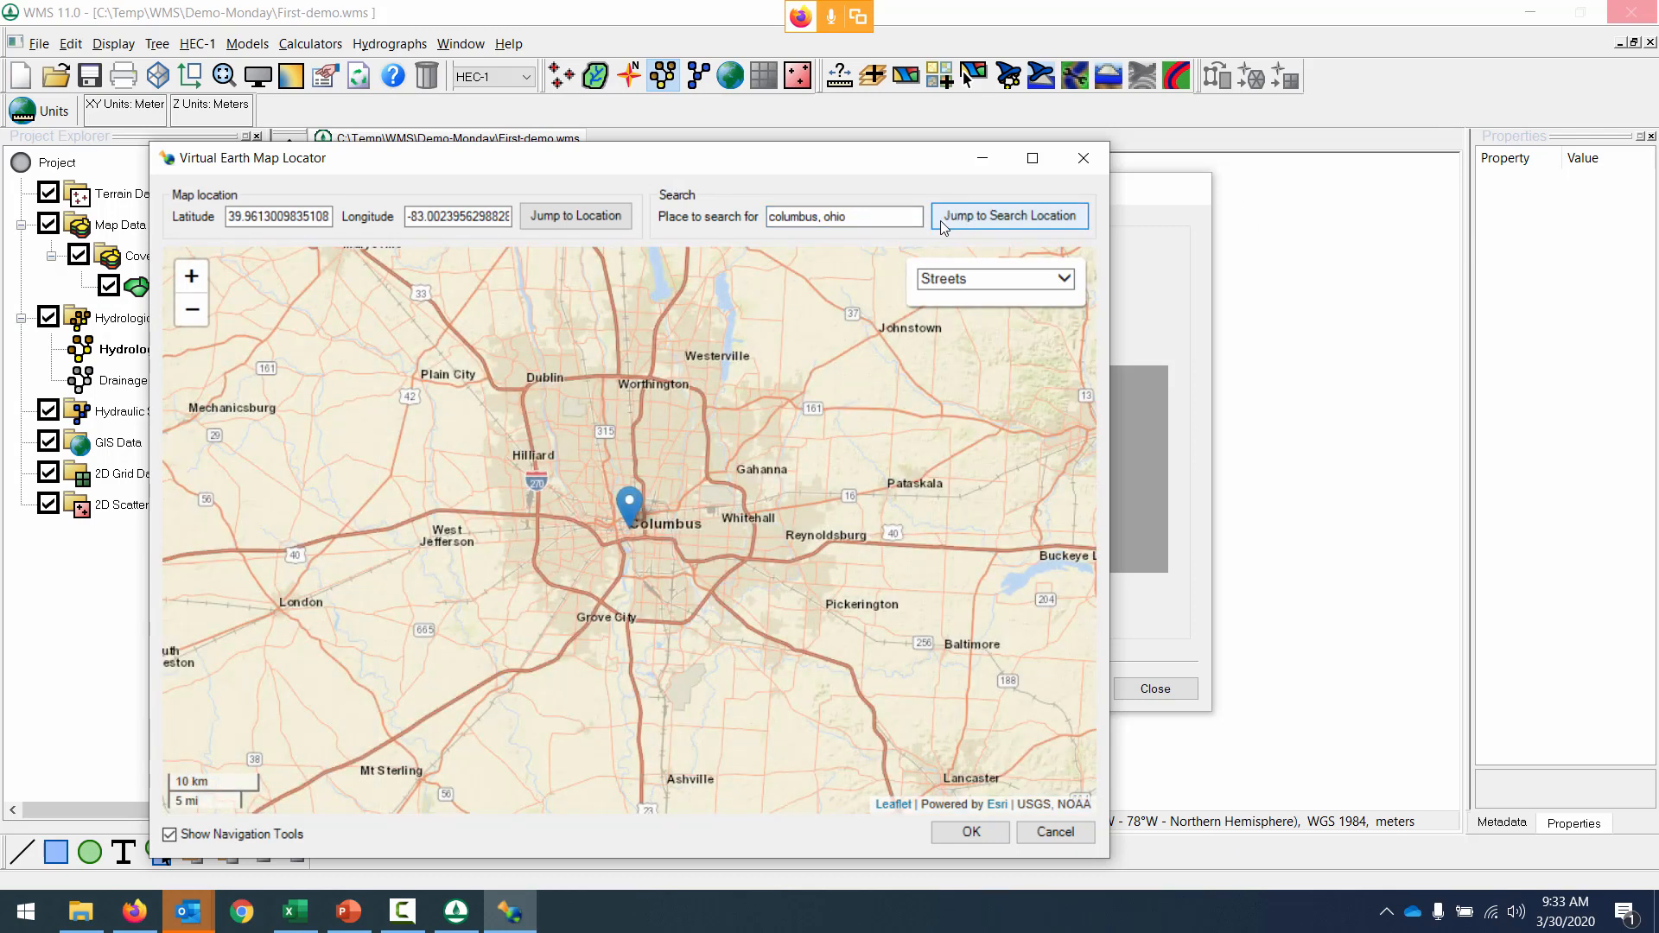
Search the map locator for huntington, wv and frame the hilly area north of Ona, around Little Cabell Creek.
{"action": "left_click_drag", "start_coordinate": [860, 219], "coordinate": [687, 216]}
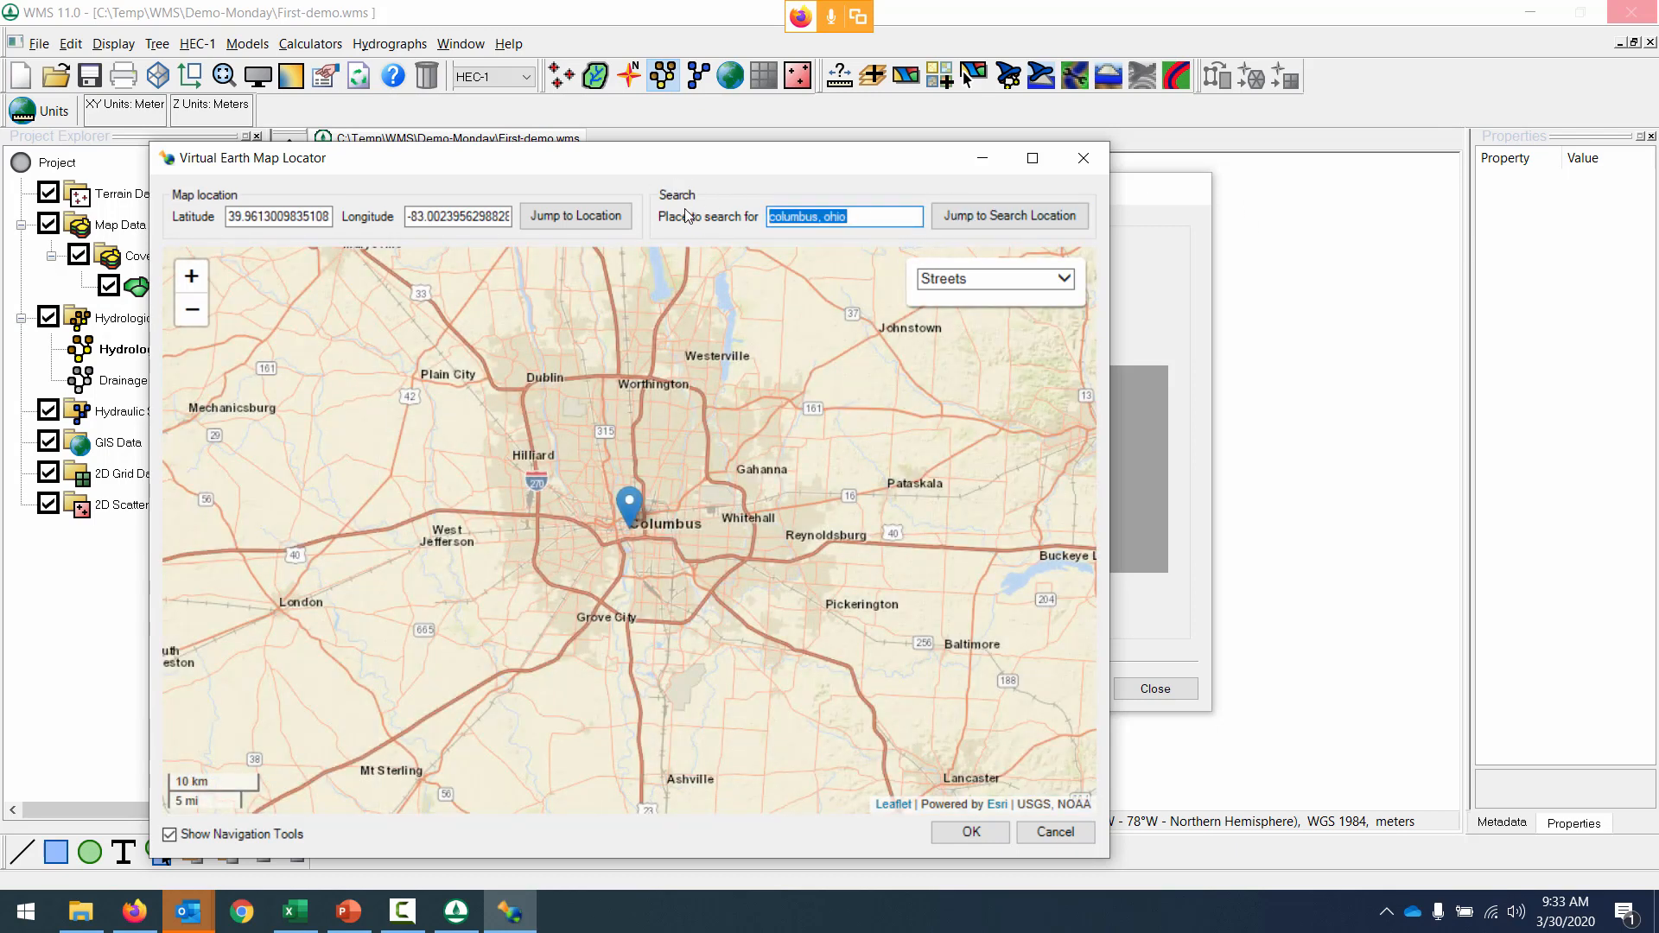
{"action": "type", "text": "huntington, wv"}
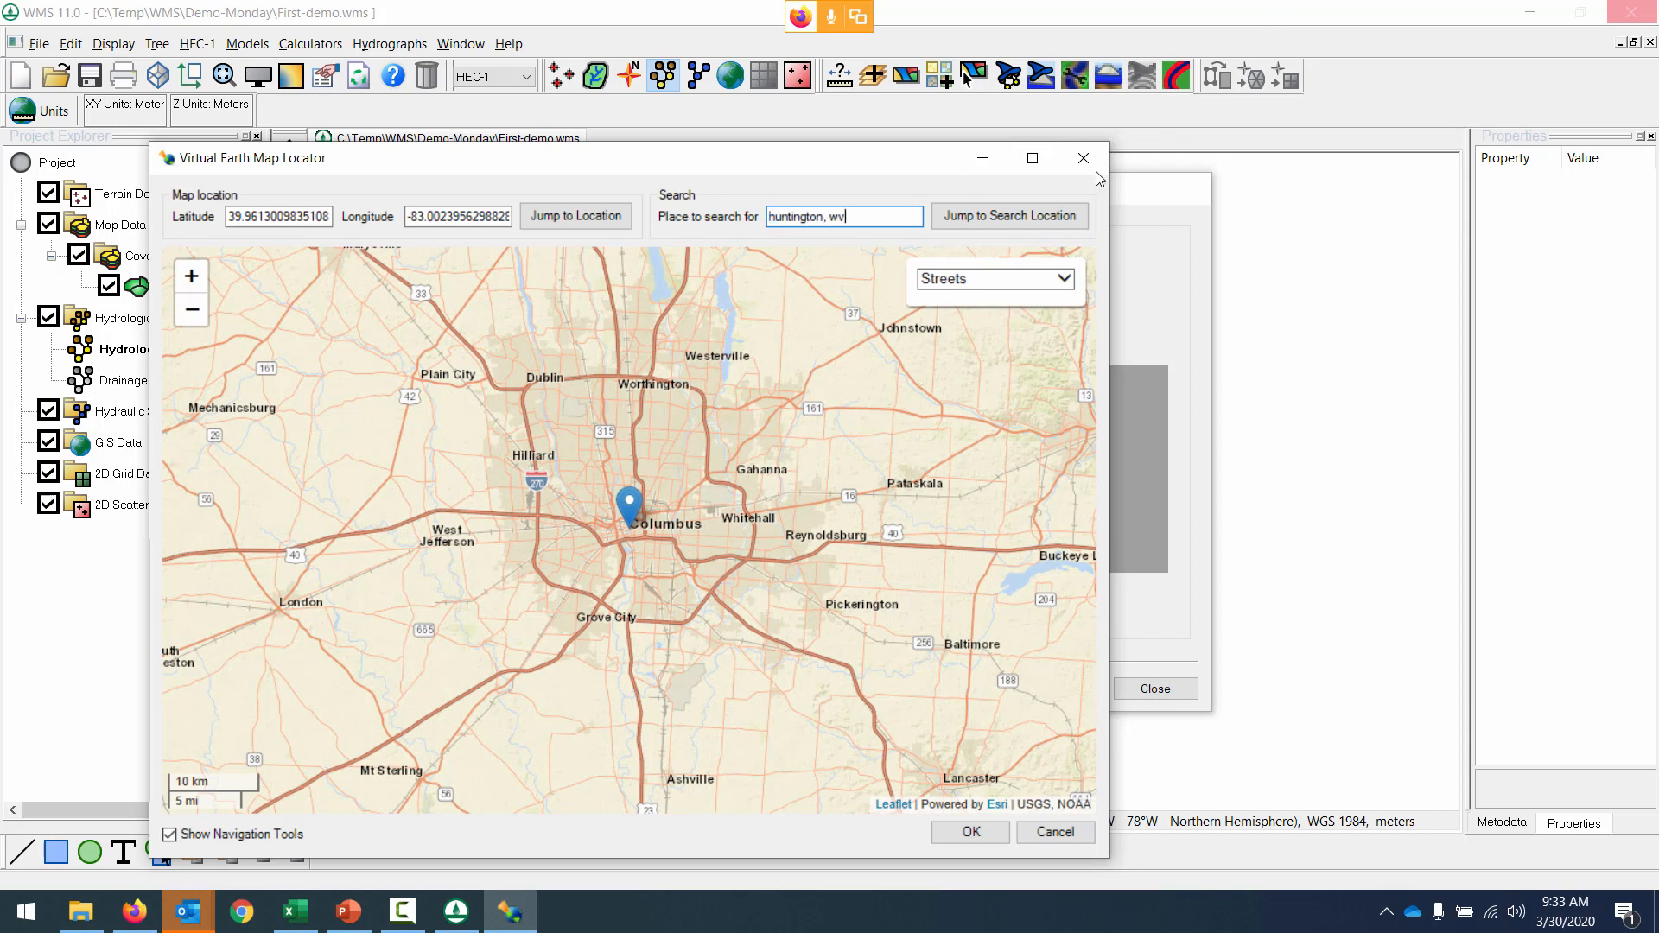
{"action": "left_click", "coordinate": [989, 217]}
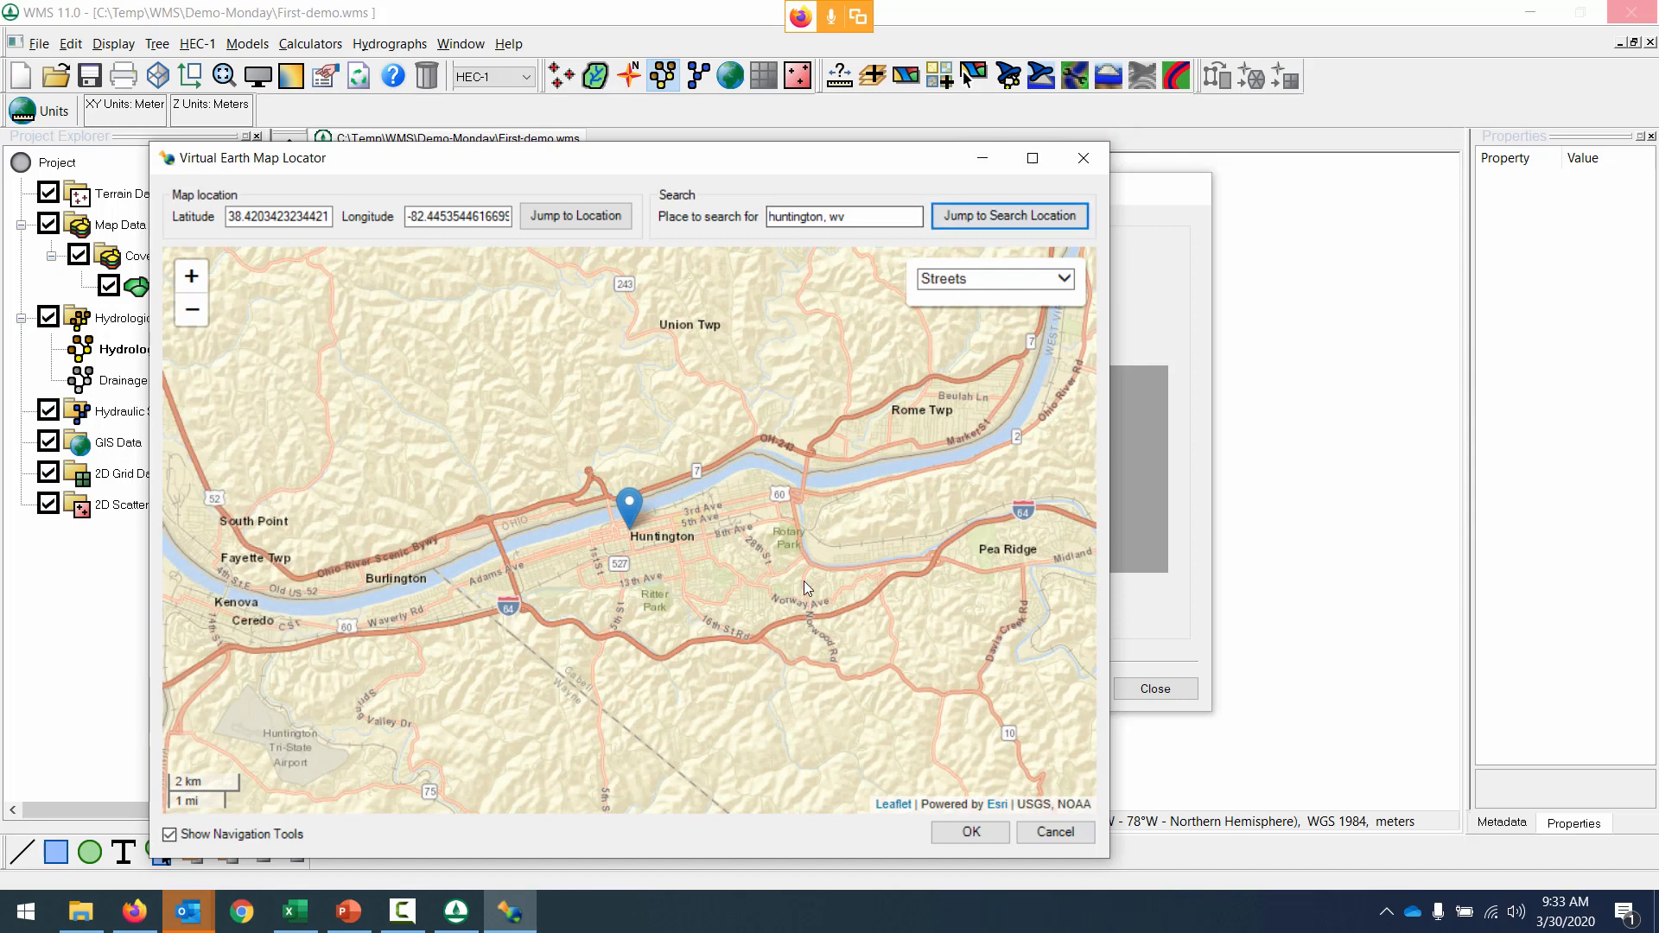
{"action": "left_click_drag", "start_coordinate": [835, 631], "coordinate": [422, 513]}
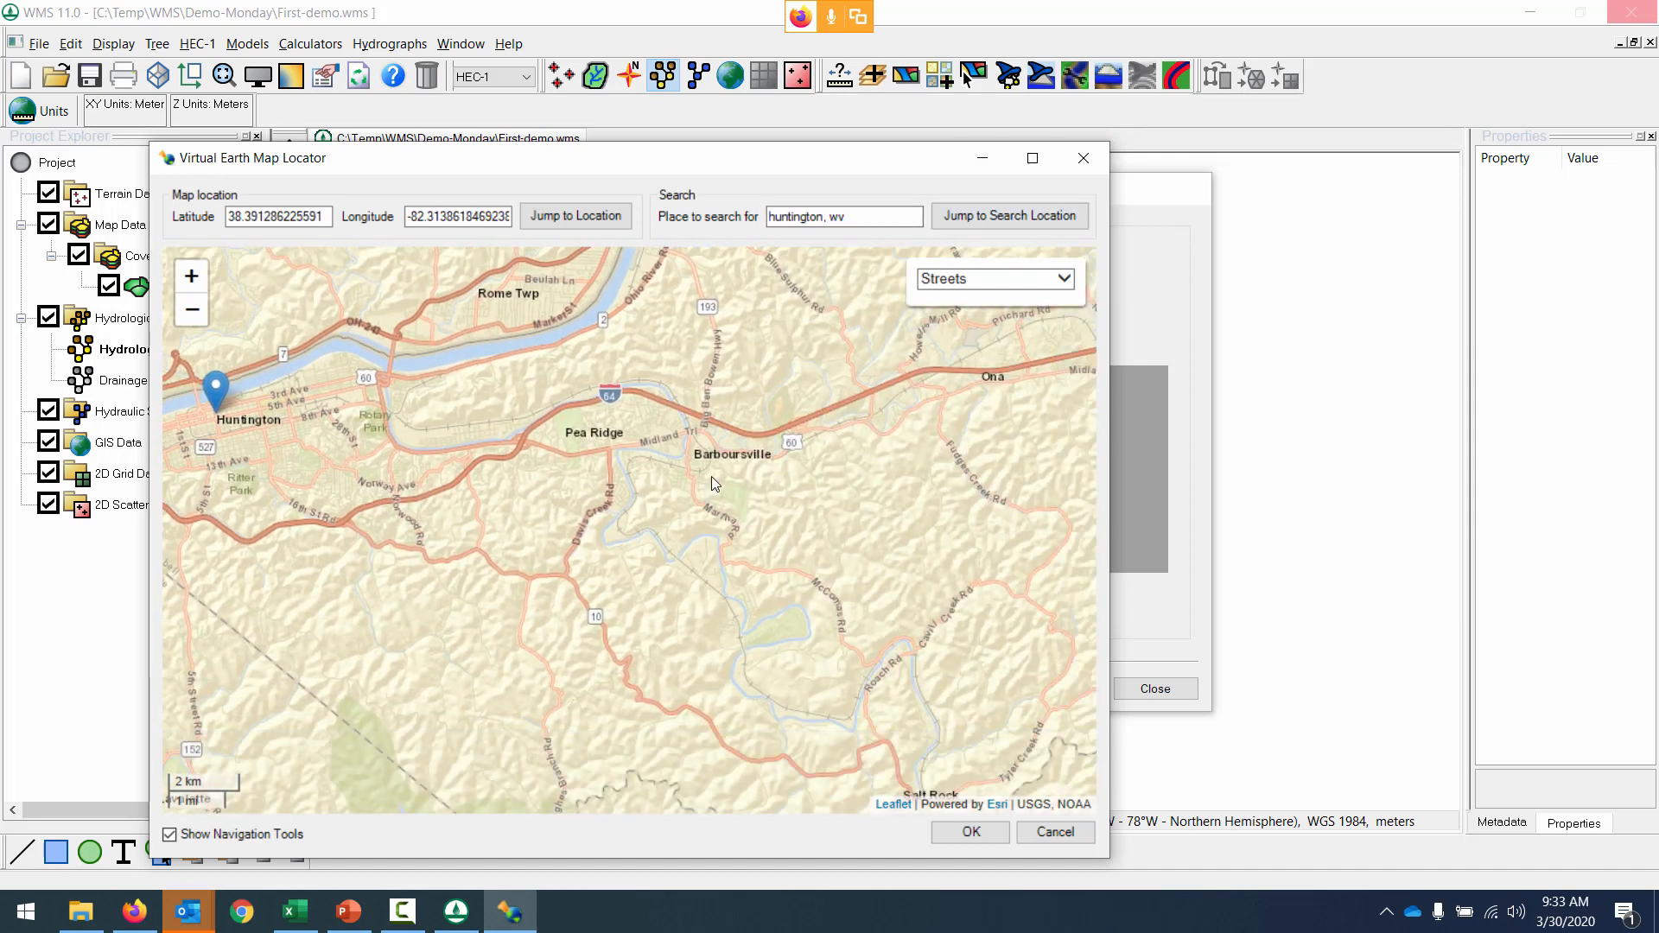
{"action": "left_click_drag", "start_coordinate": [727, 407], "coordinate": [539, 606]}
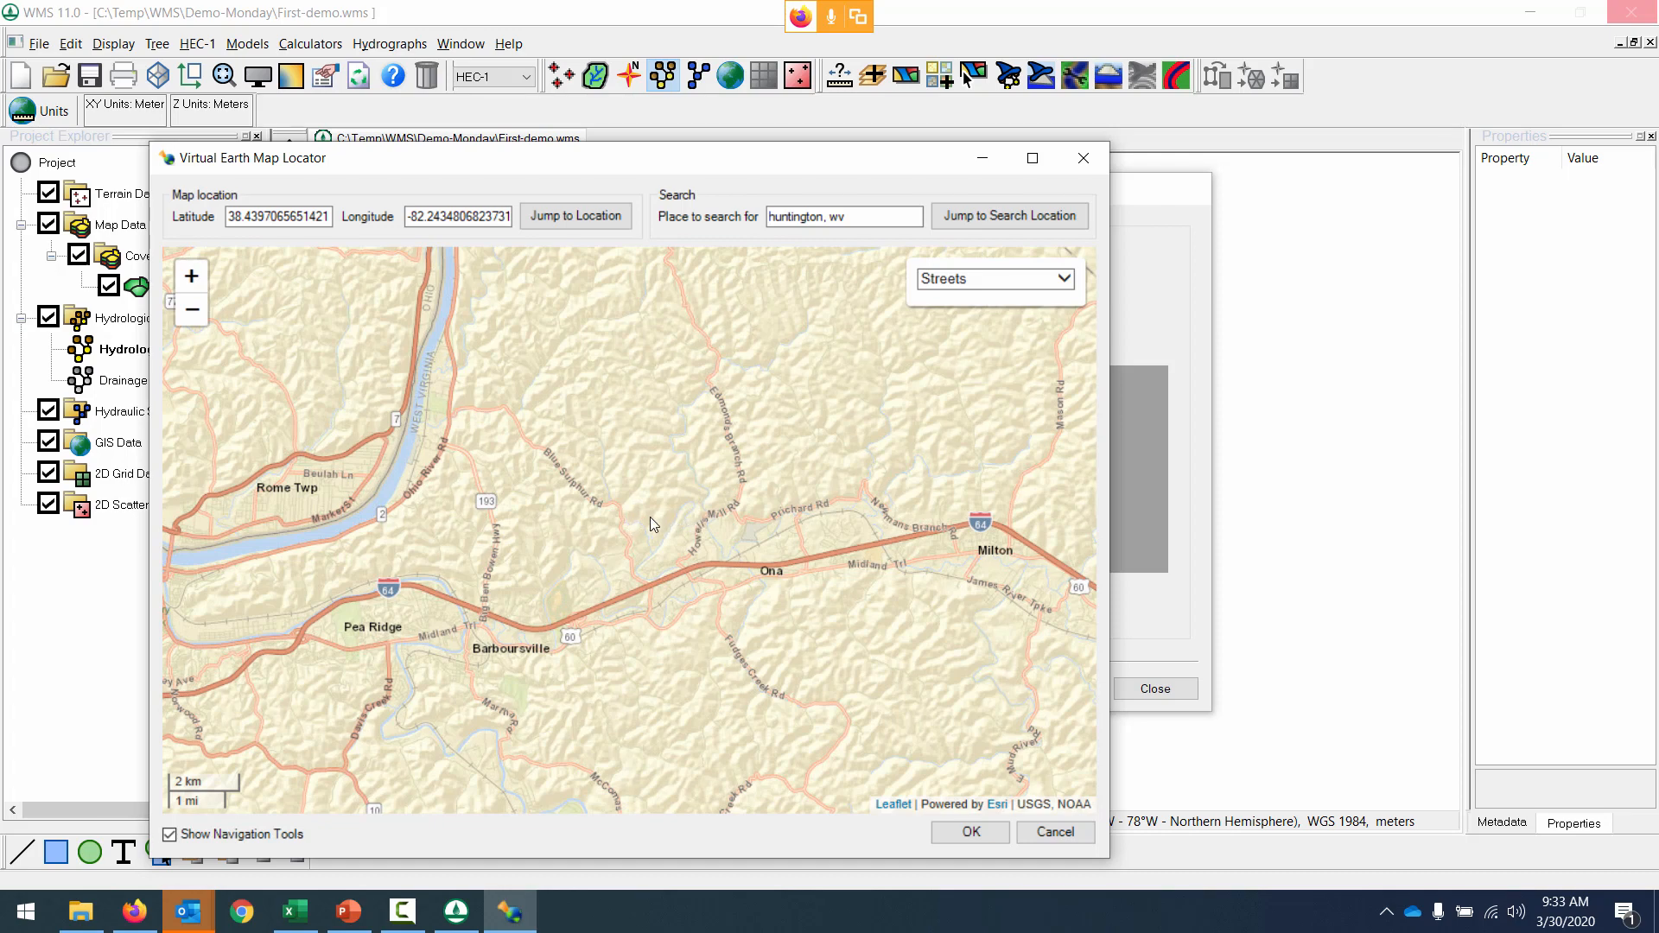
{"action": "scroll", "coordinate": [649, 517], "scroll_direction": "up", "scroll_amount": 3}
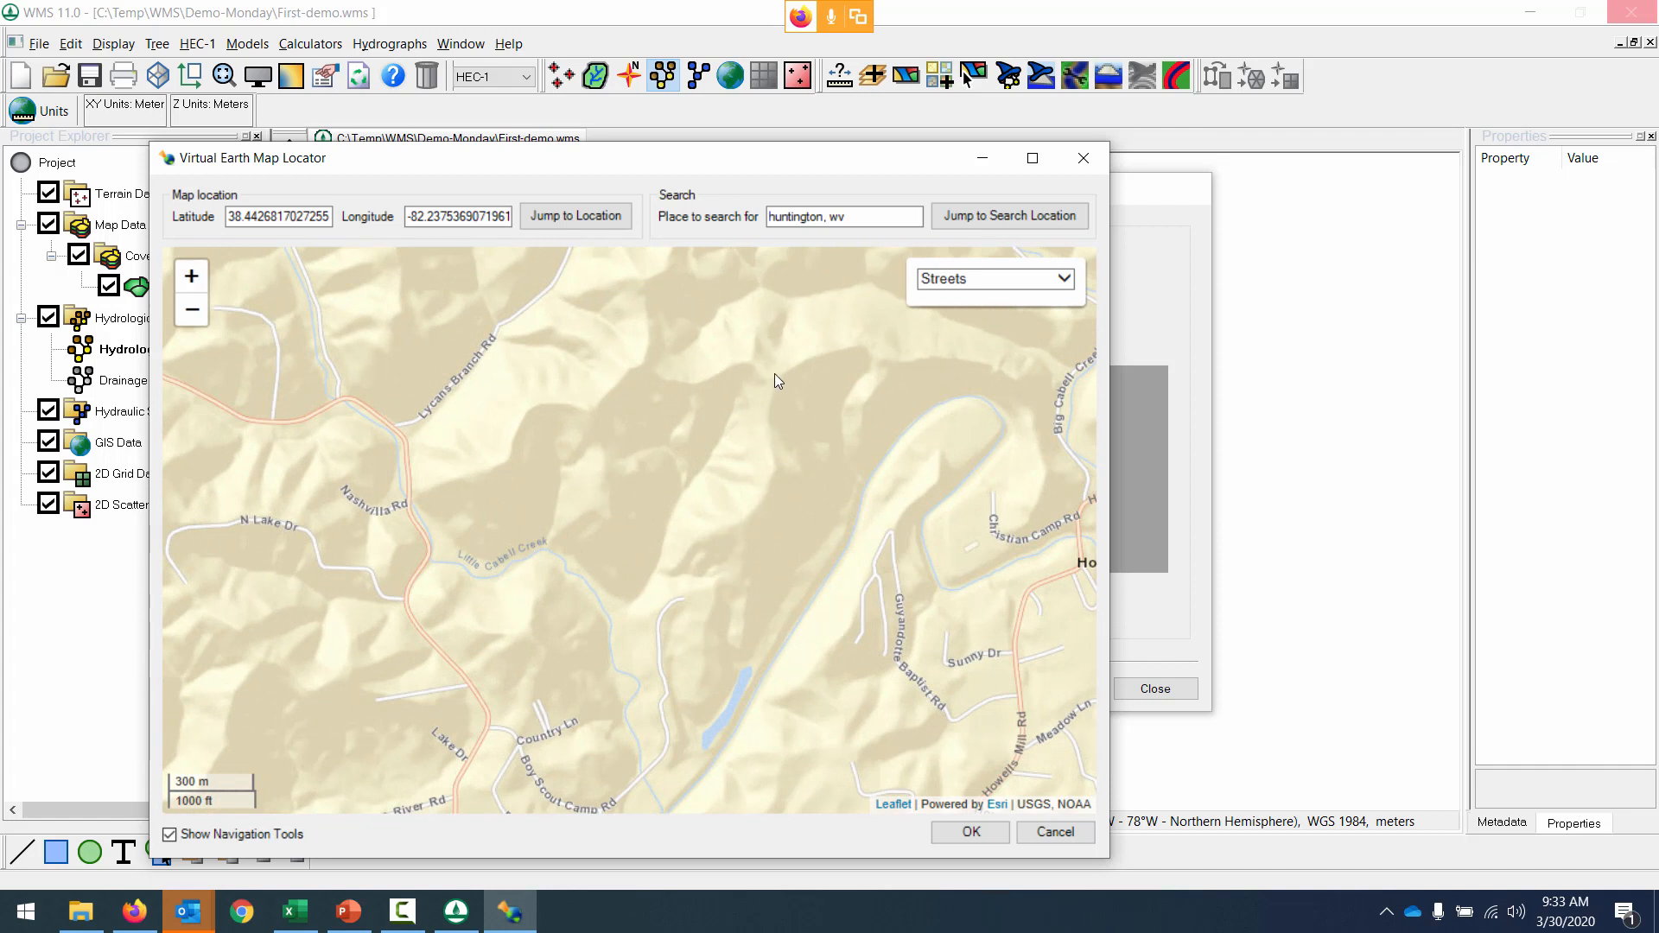
Switch the locator's base map to Topographic for comparison and return it to Streets.
{"action": "left_click", "coordinate": [1028, 281]}
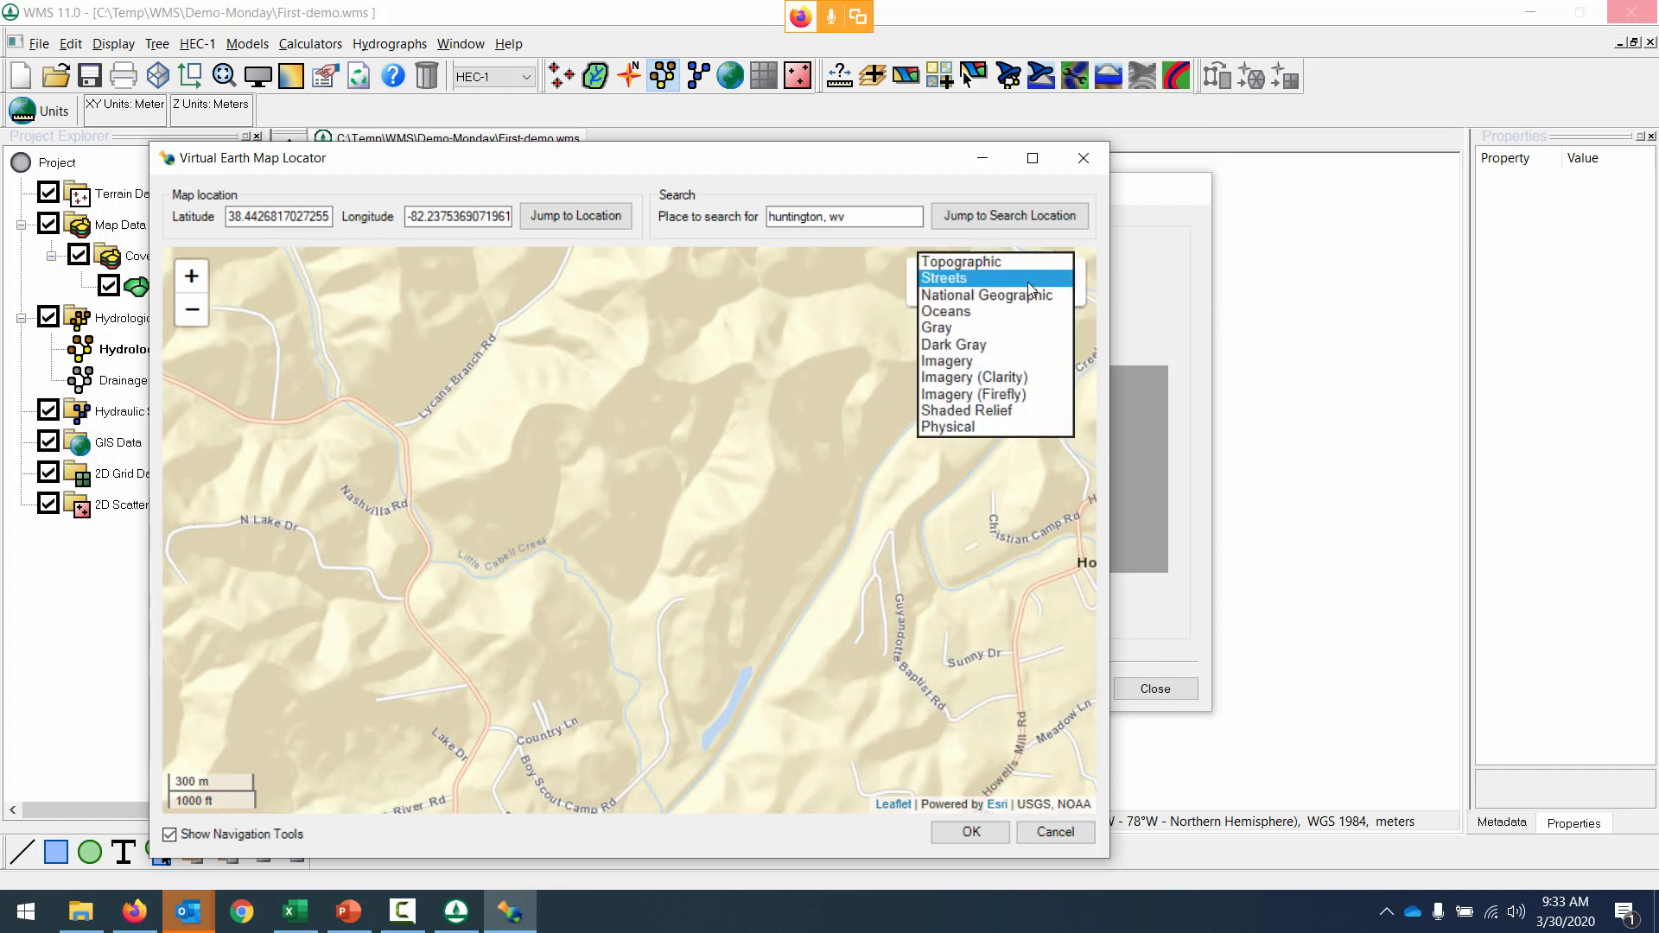
{"action": "left_click", "coordinate": [998, 261]}
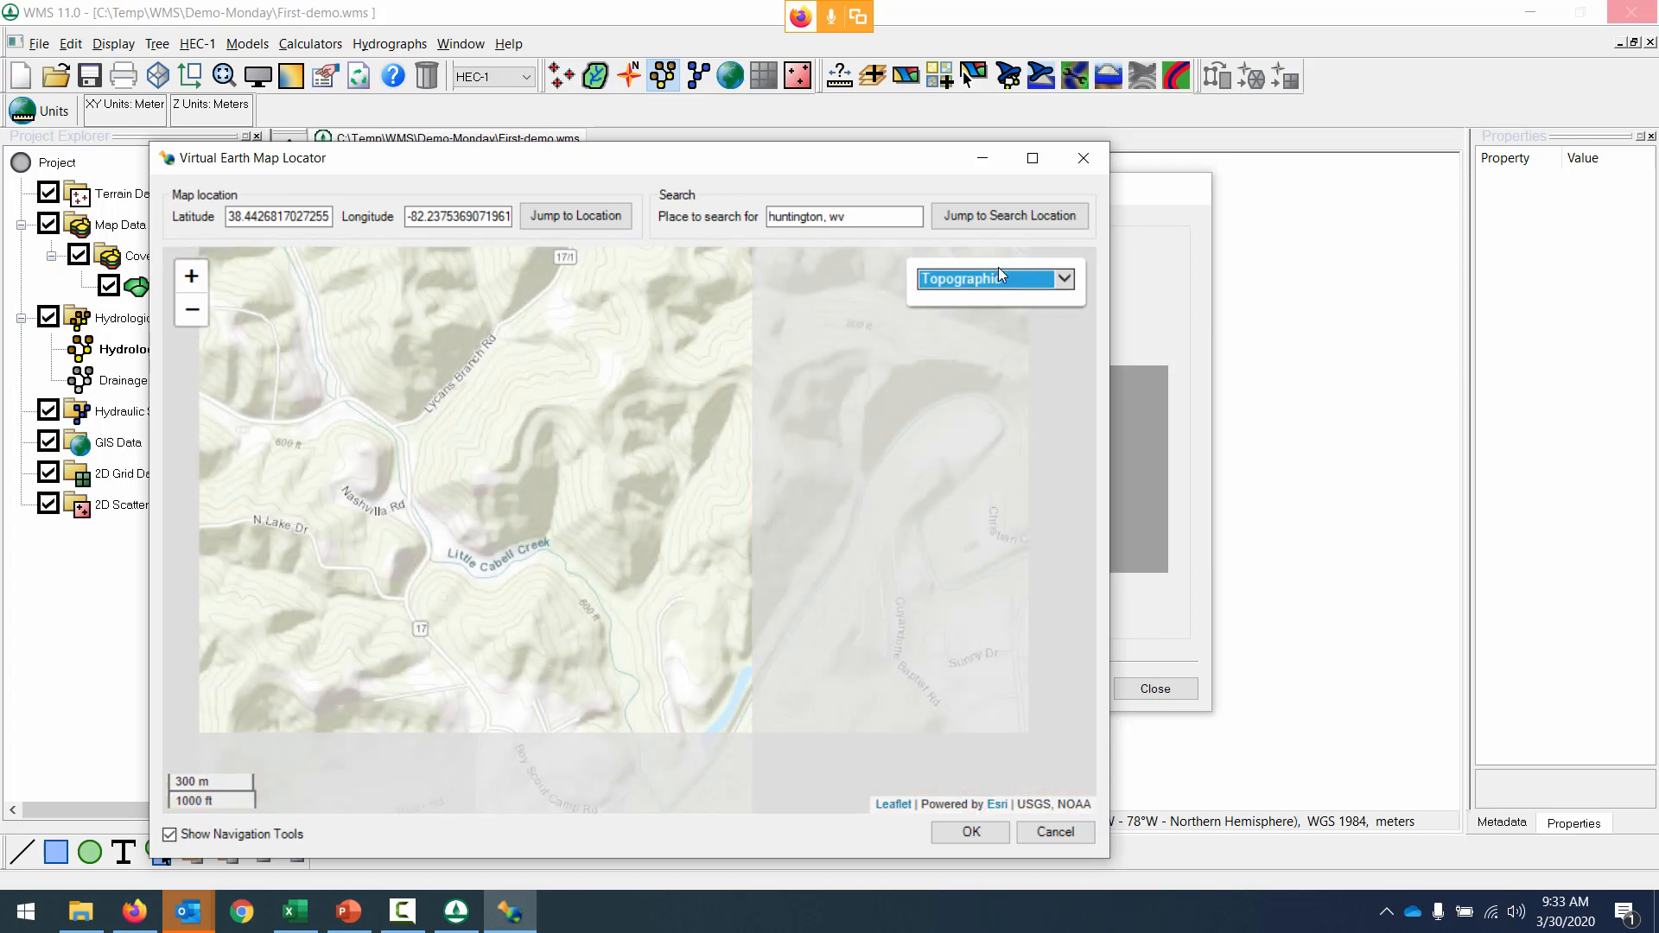
{"action": "left_click", "coordinate": [1009, 278]}
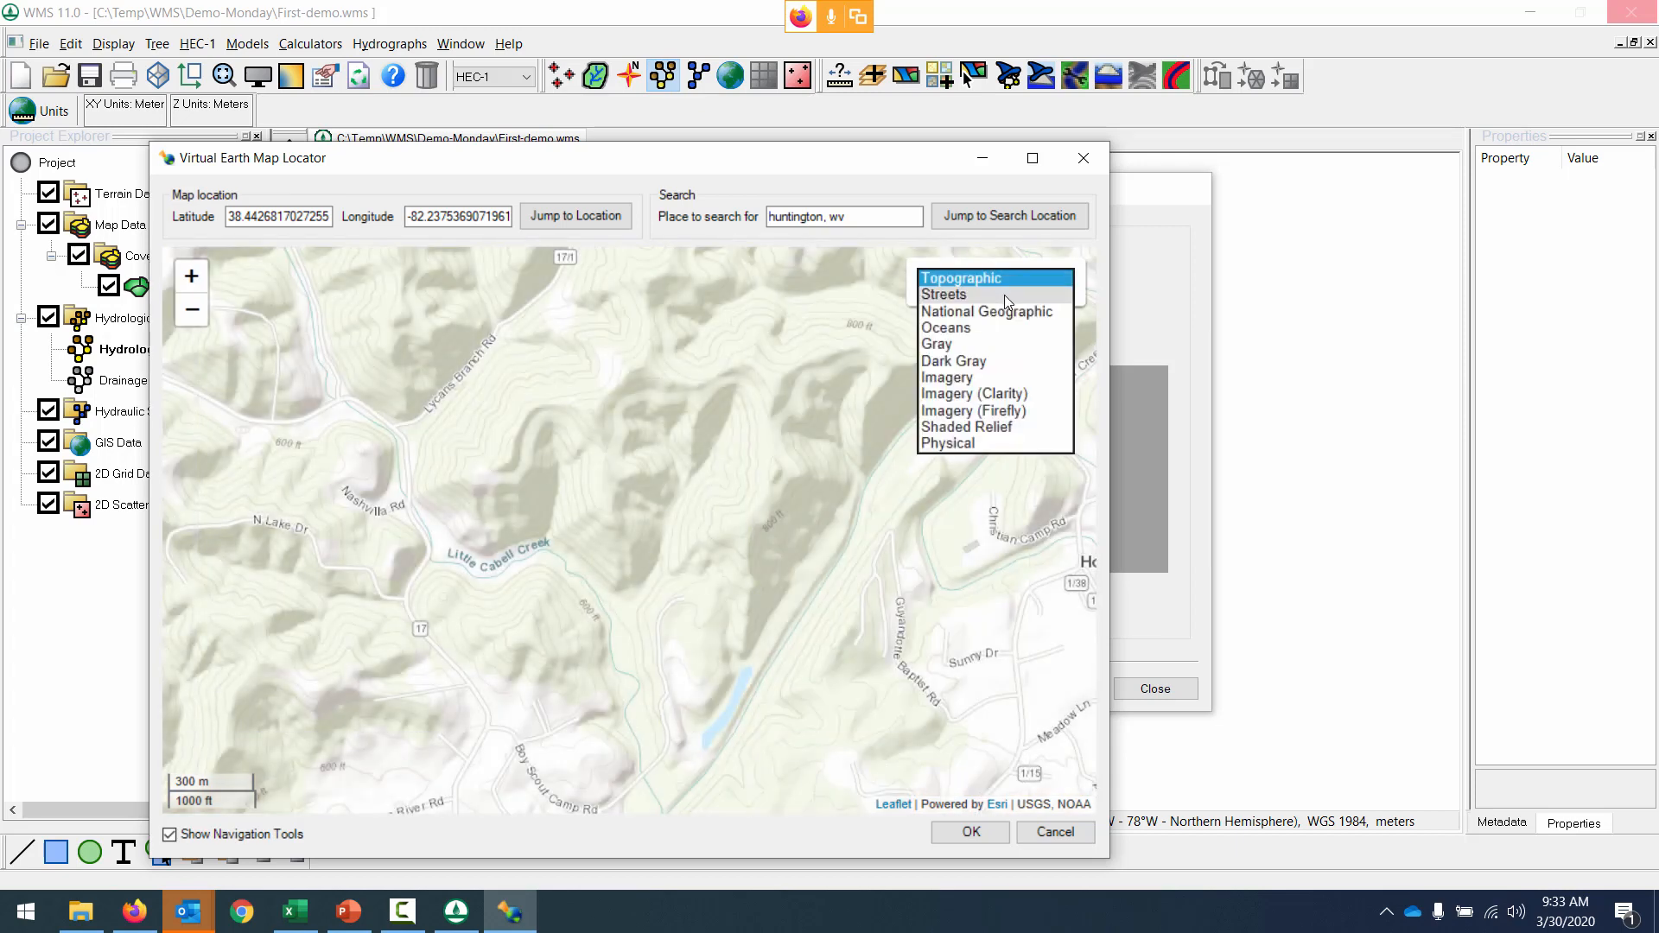
{"action": "left_click", "coordinate": [1004, 293]}
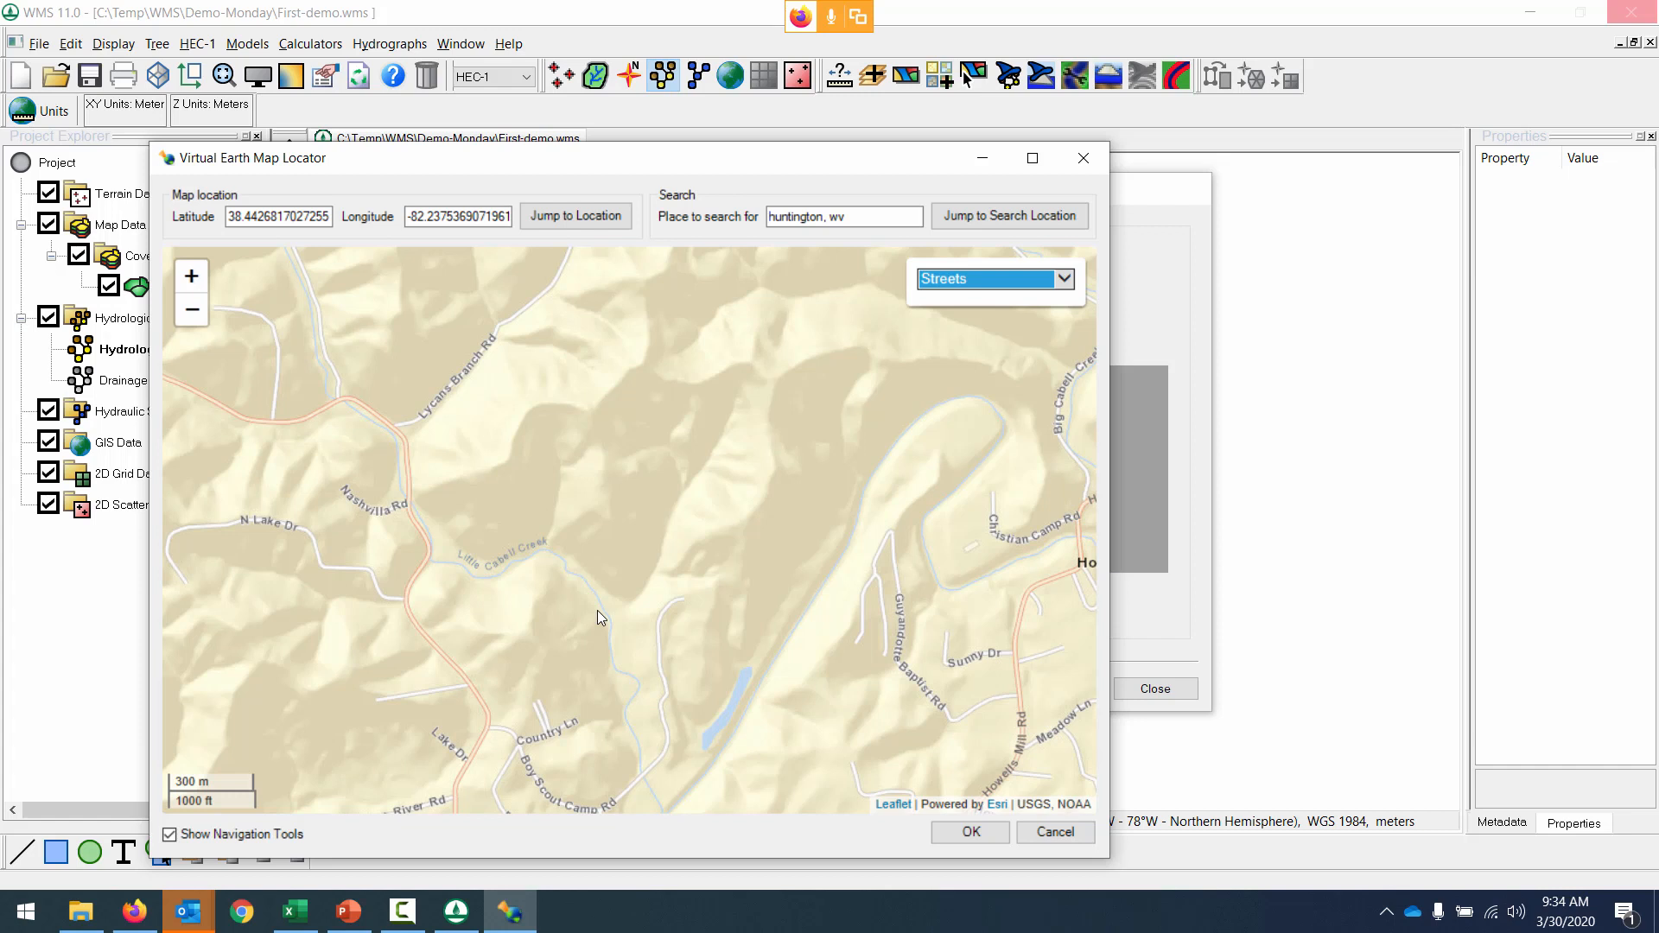
Accept the map extent, then redefine the project boundary as a smaller area of hills between Little Cabell Creek and Guyandotte Baptist Rd.
{"action": "left_click", "coordinate": [972, 832]}
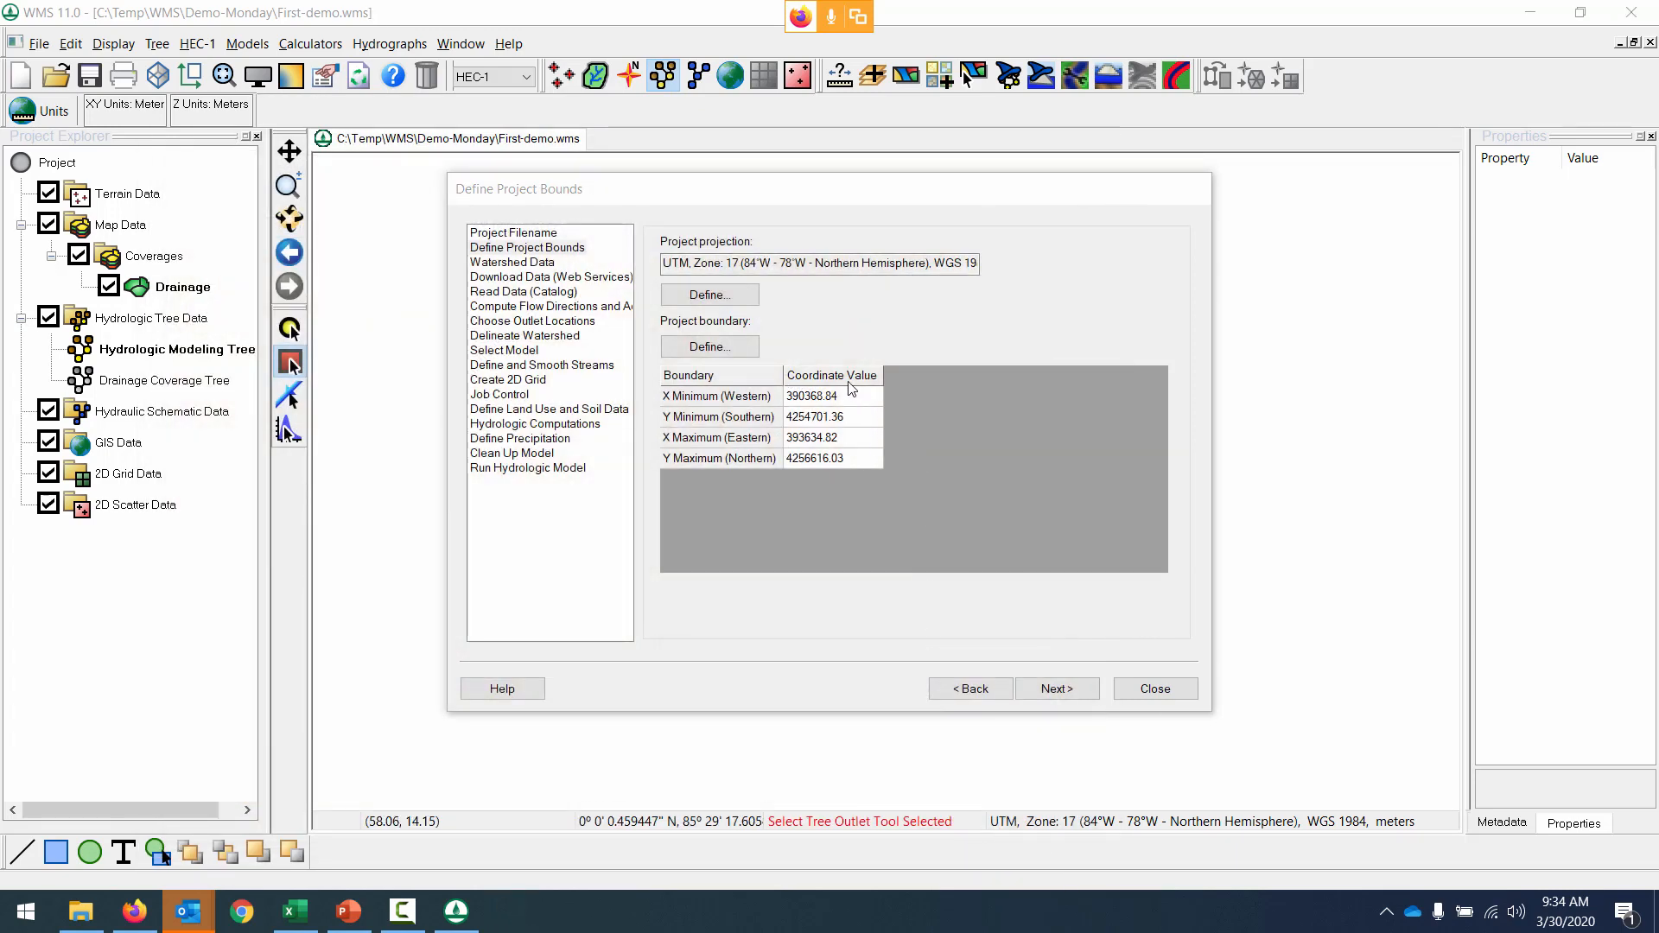
{"action": "left_click", "coordinate": [710, 347]}
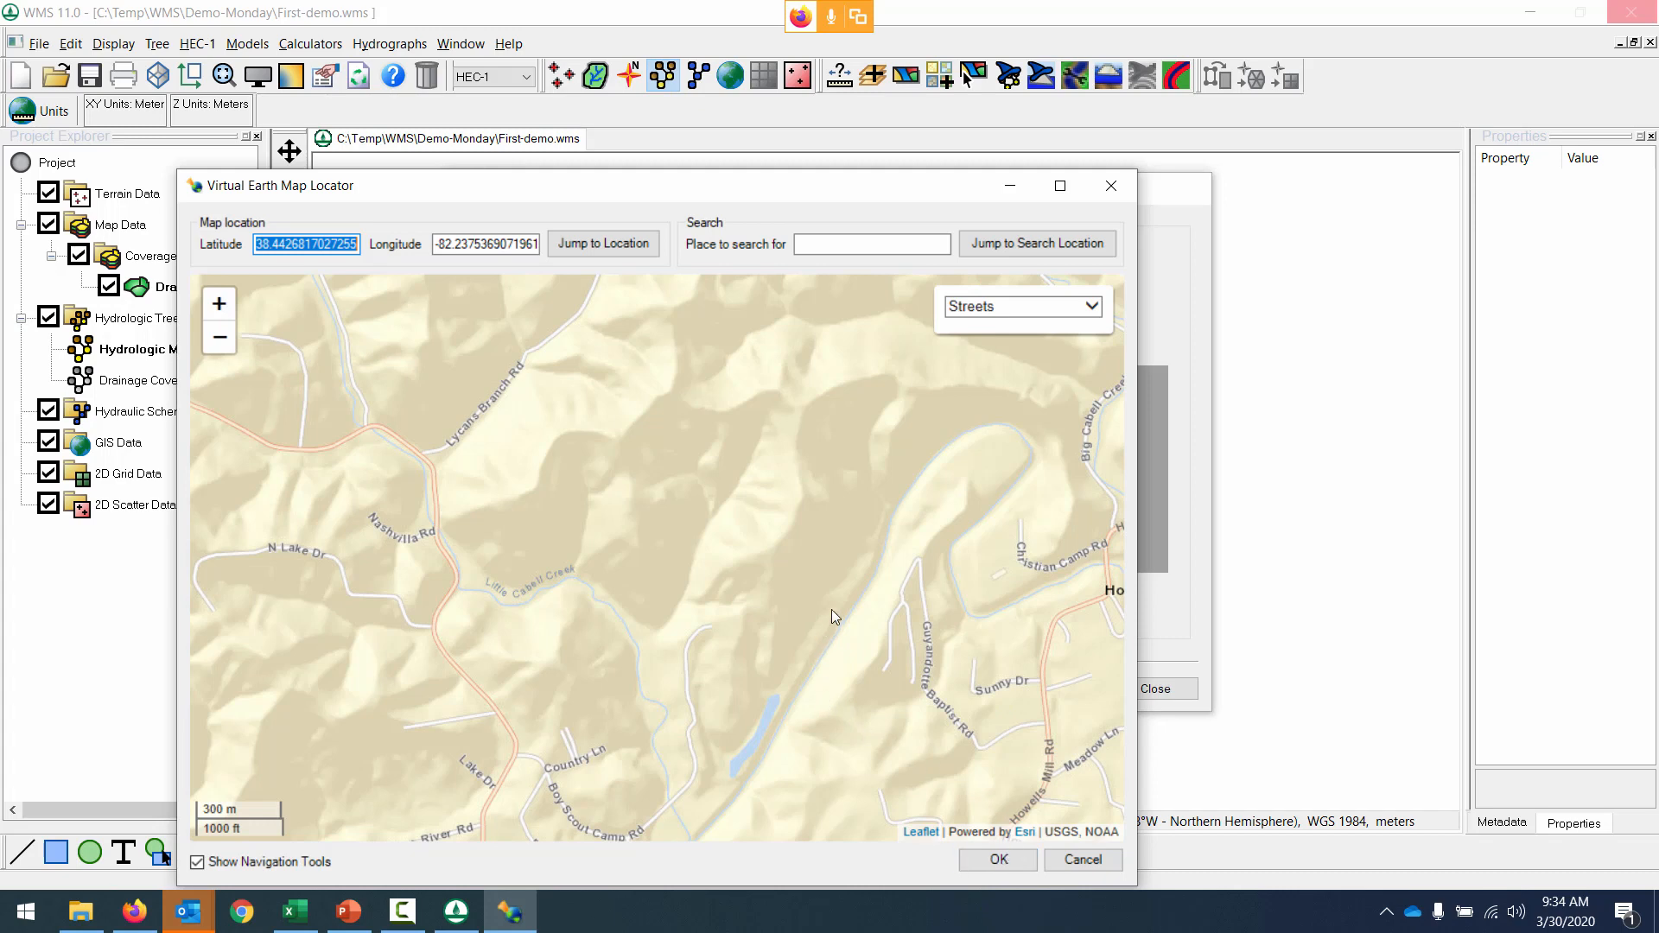
{"action": "left_click", "coordinate": [224, 305]}
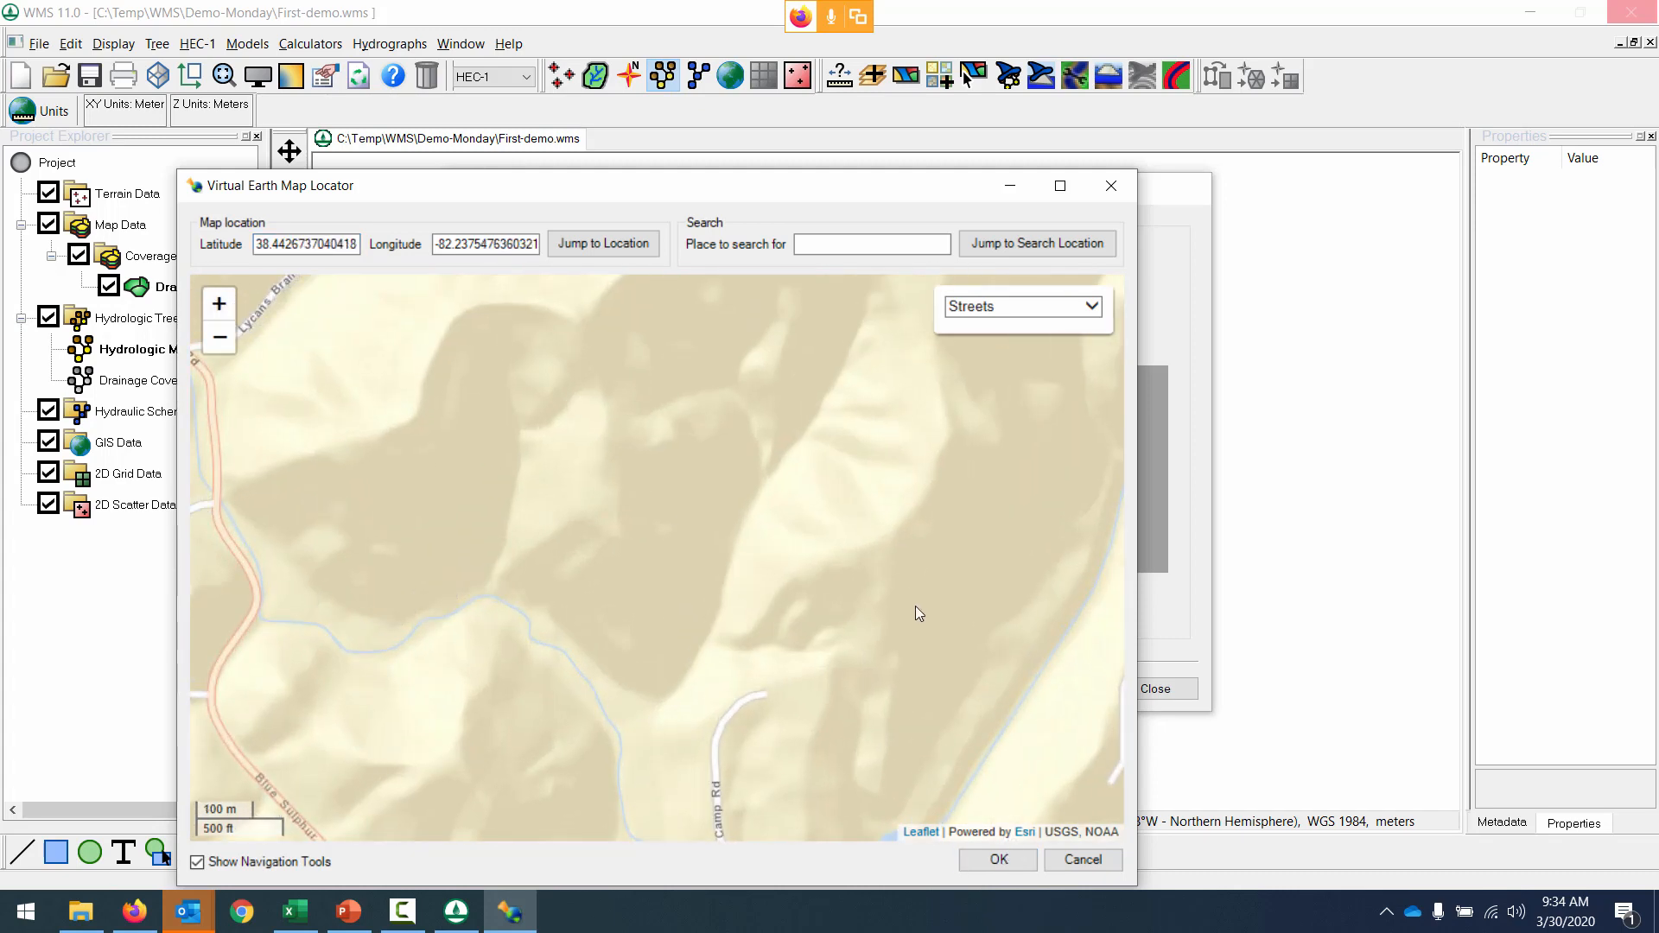
{"action": "left_click_drag", "start_coordinate": [881, 612], "coordinate": [776, 718]}
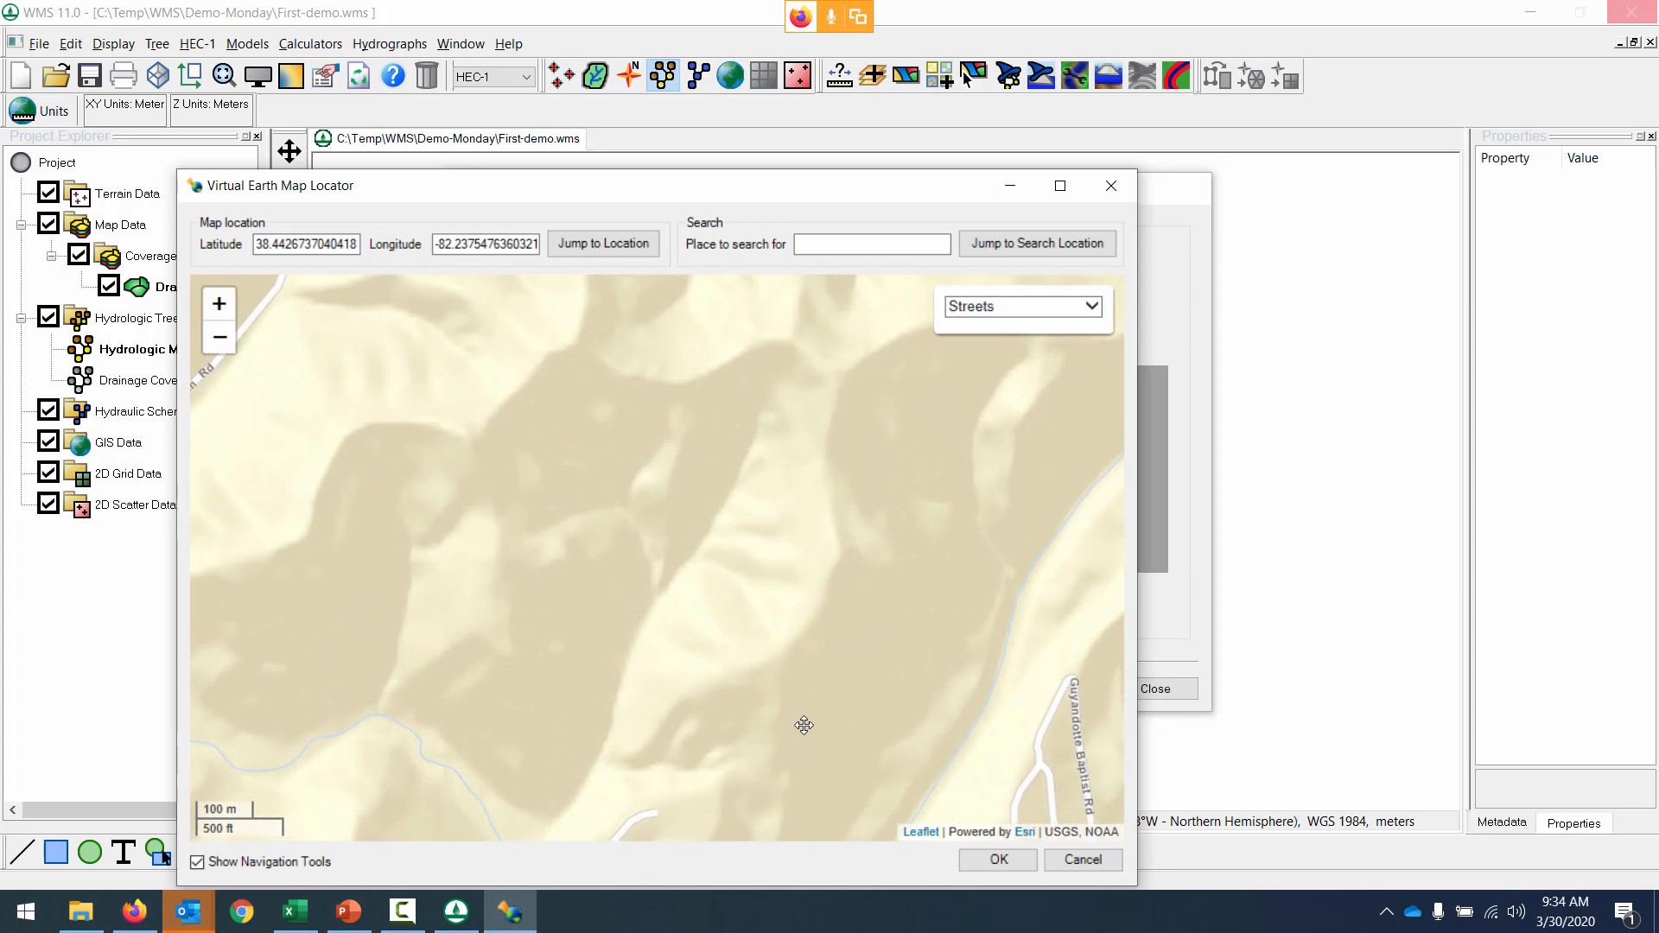
{"action": "left_click", "coordinate": [1001, 860]}
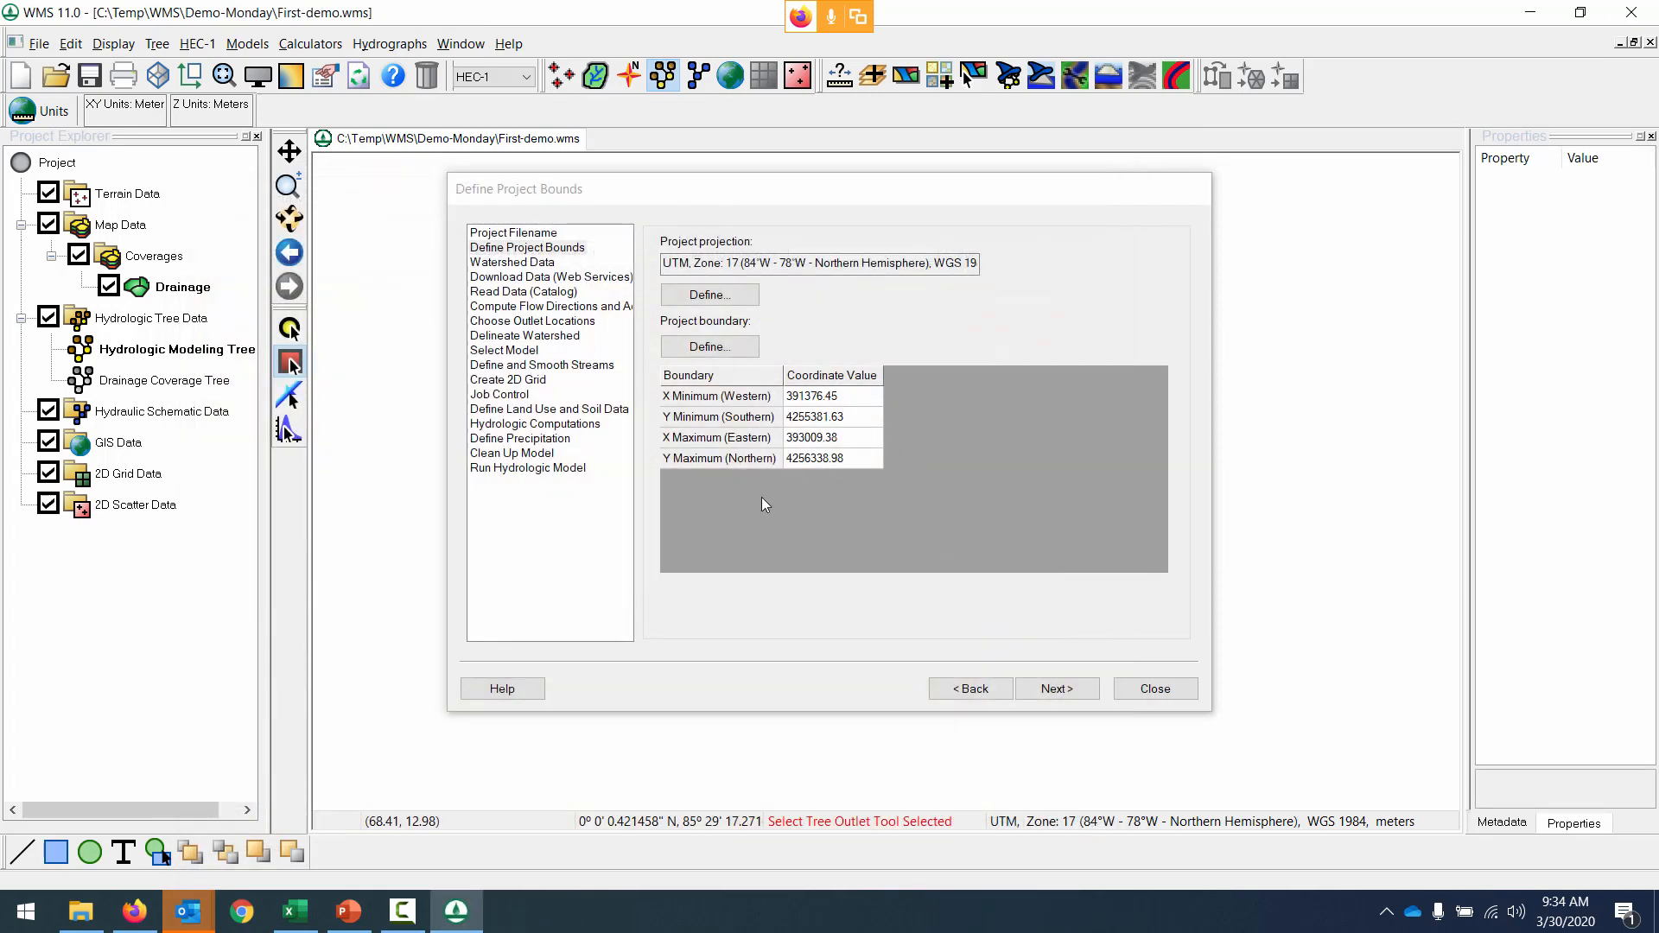
Advance to Download Data (Web Services), keeping web services as the data source, and review the available data types, including Worldwide Elevation Data.
{"action": "left_click", "coordinate": [1078, 690]}
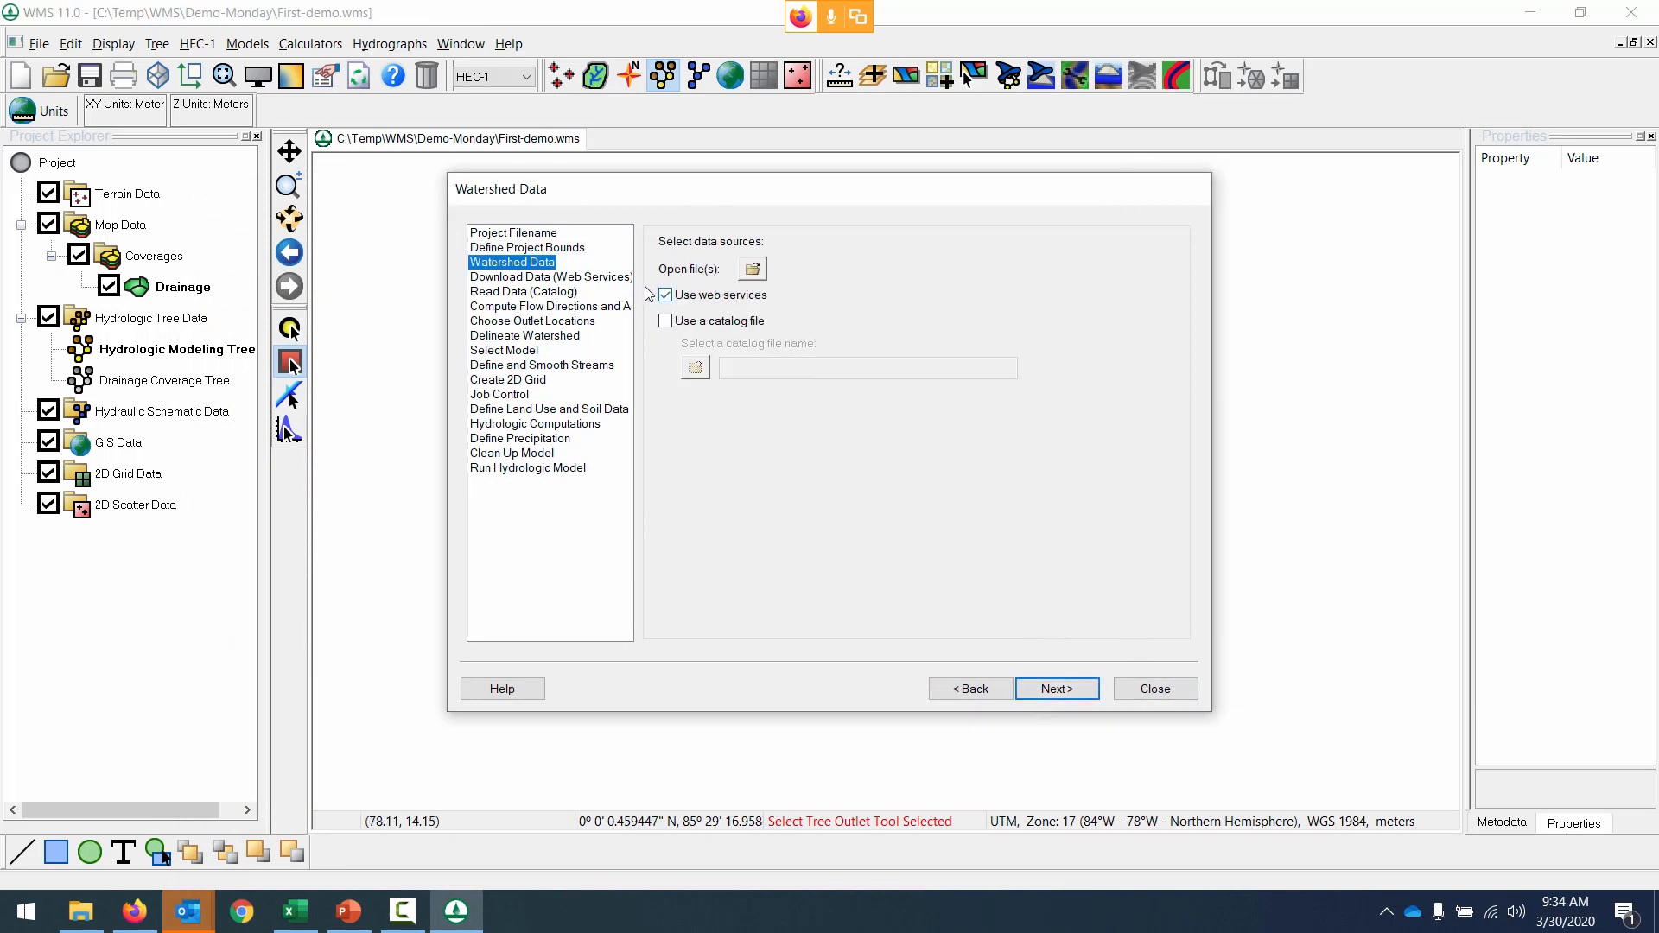
{"action": "left_click", "coordinate": [1062, 692]}
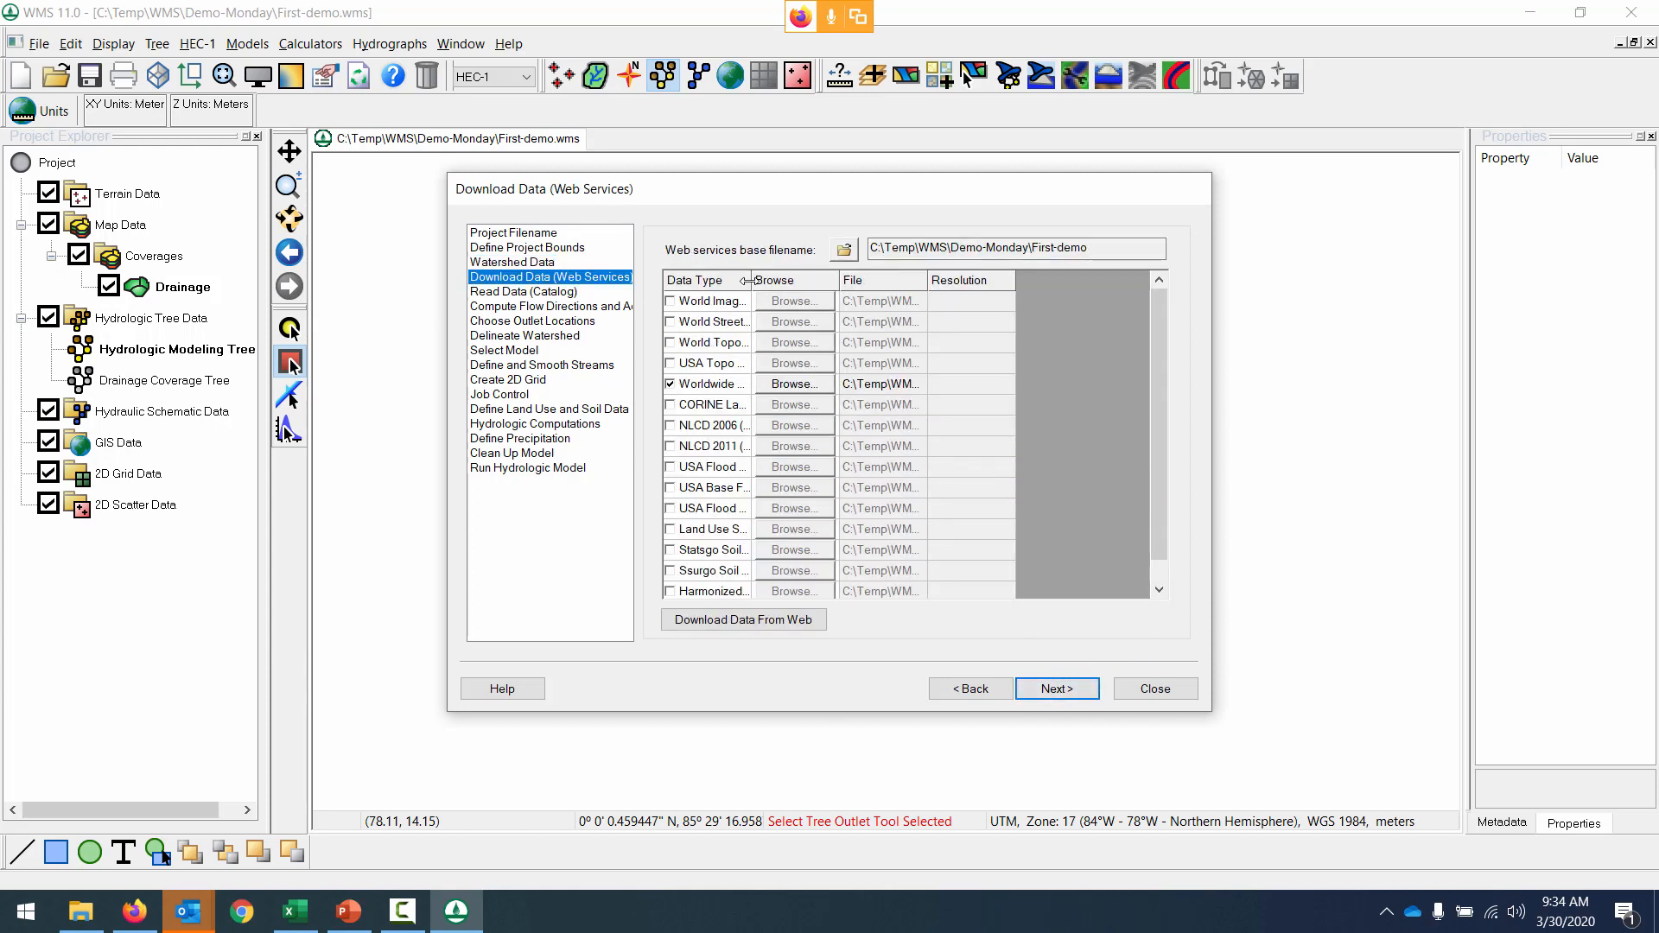
{"action": "left_click_drag", "start_coordinate": [751, 280], "coordinate": [811, 281]}
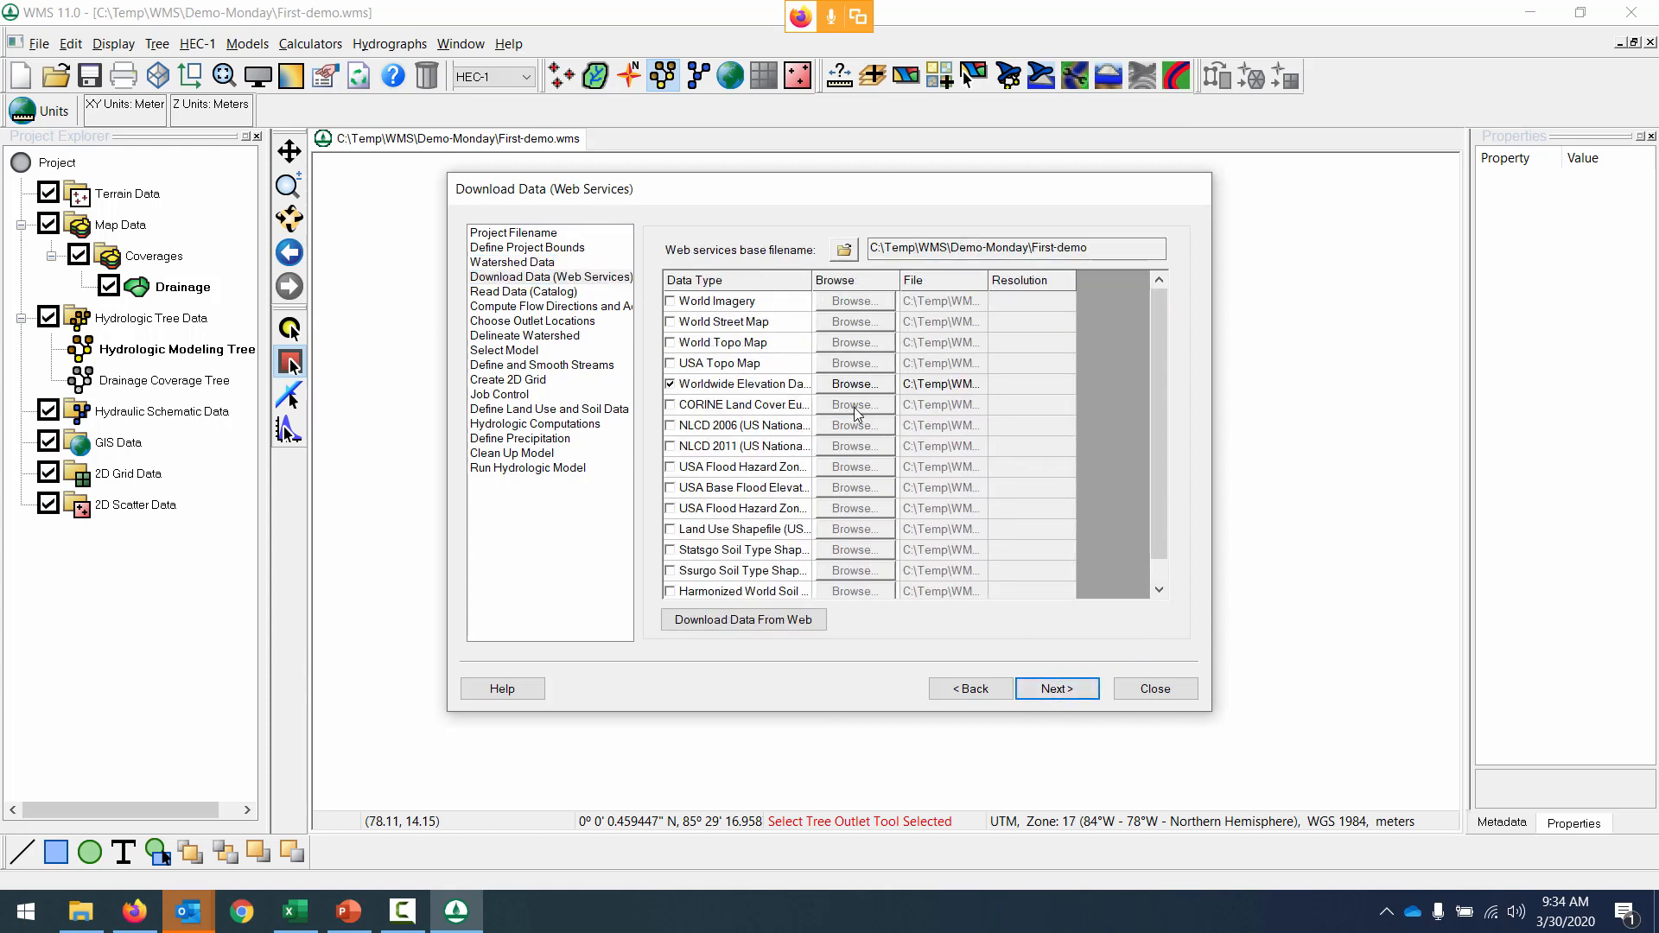
{"action": "scroll", "coordinate": [856, 419], "scroll_direction": "down", "scroll_amount": 1}
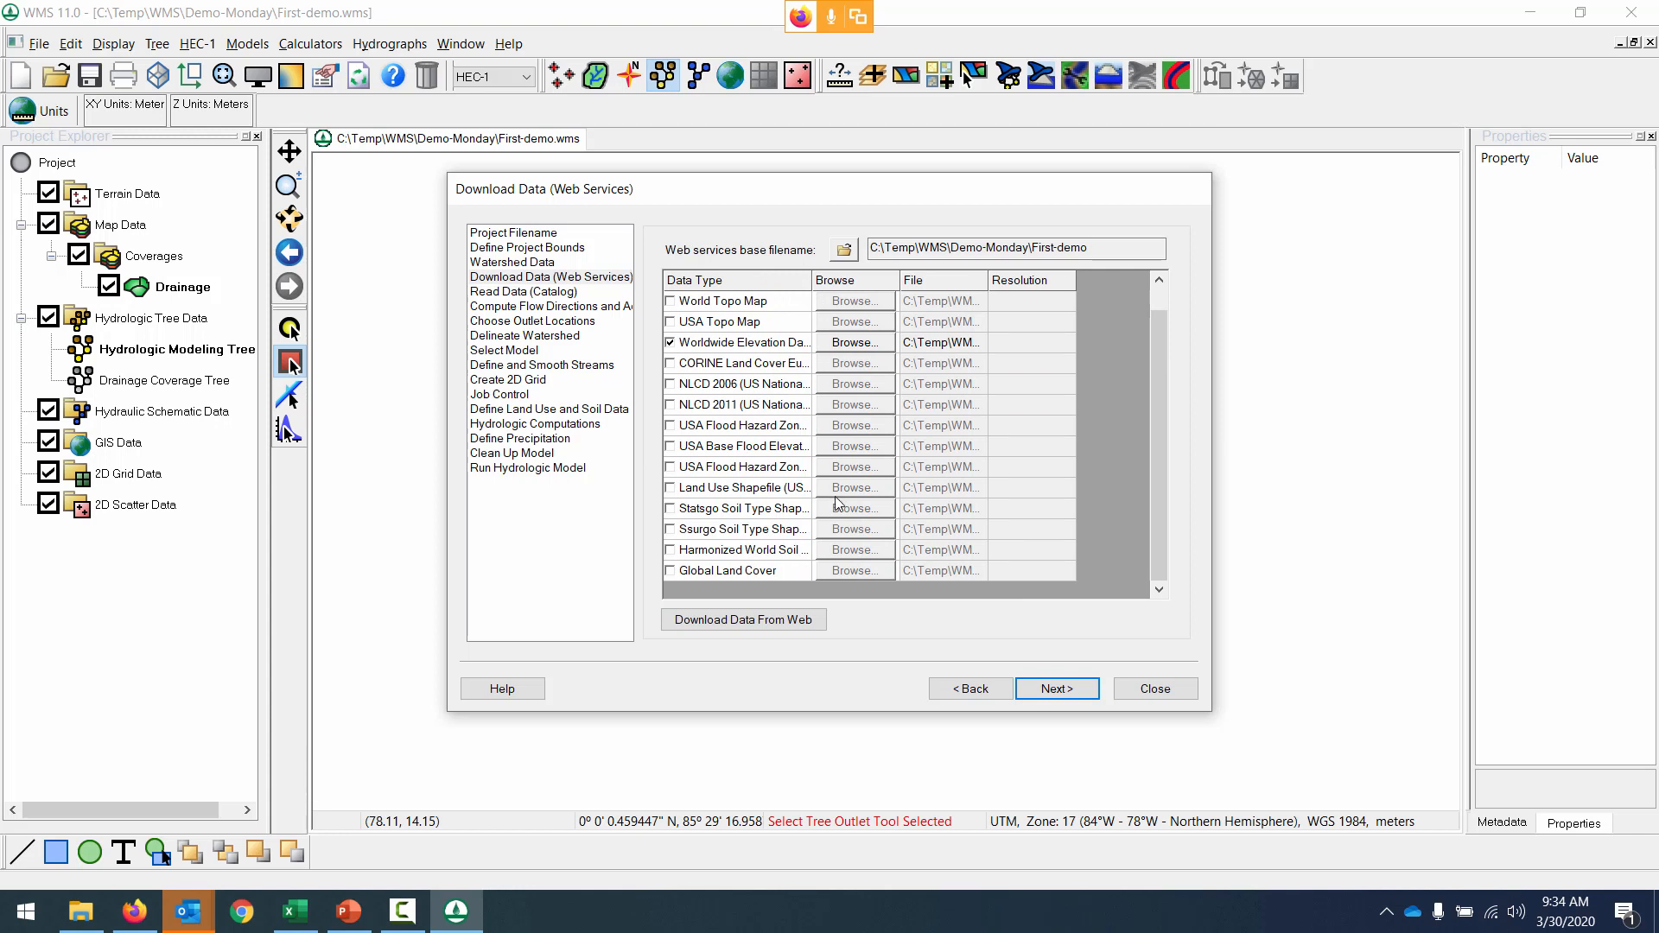
{"action": "scroll", "coordinate": [840, 505], "scroll_direction": "up", "scroll_amount": 1}
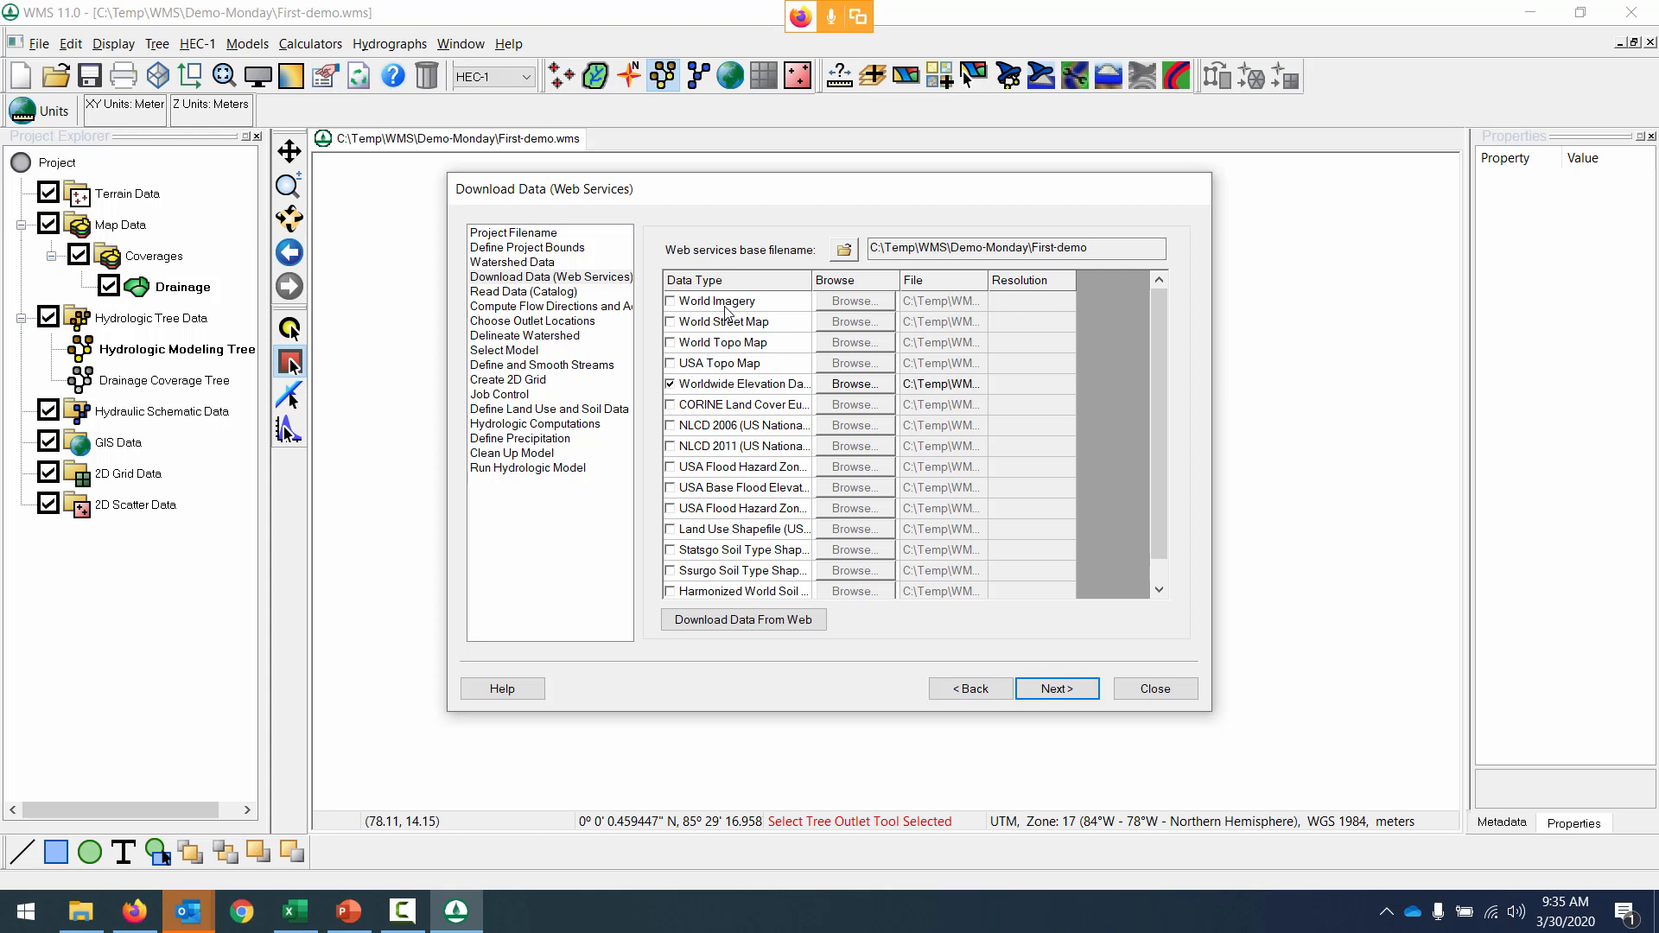
{"action": "left_click", "coordinate": [704, 385]}
{"action": "left_click", "coordinate": [788, 384]}
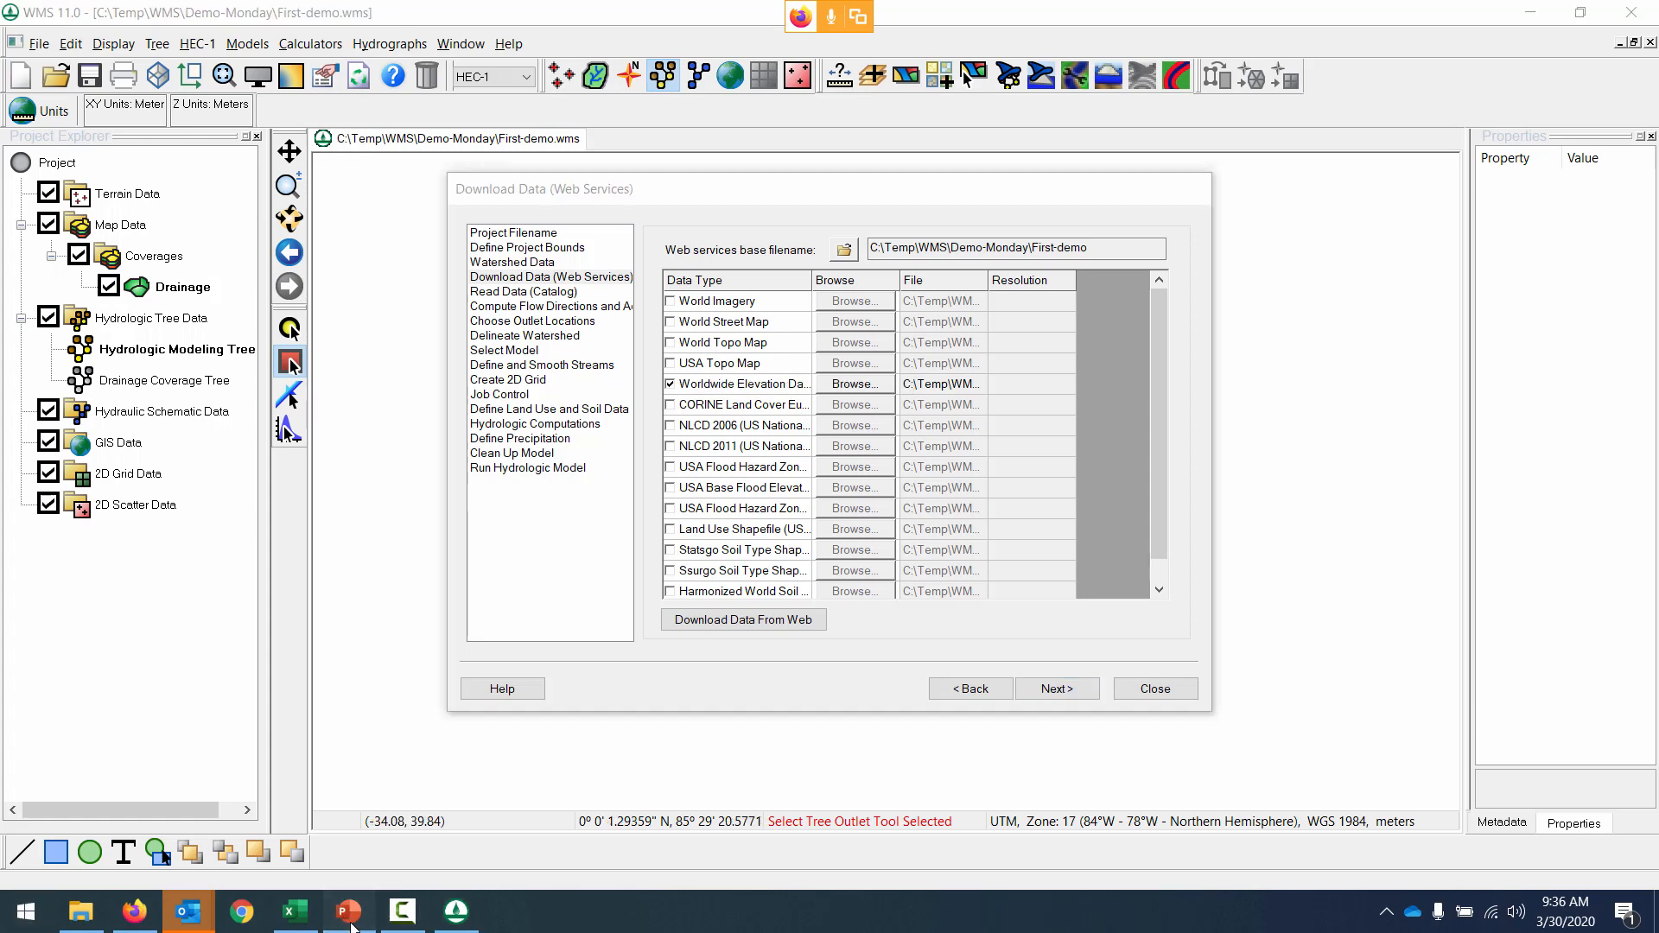
Switch to PowerPoint to examine the curve number table by land use and hydrologic soil group, and return to WMS.
{"action": "left_click", "coordinate": [346, 909]}
{"action": "key", "text": "Page_Up"}
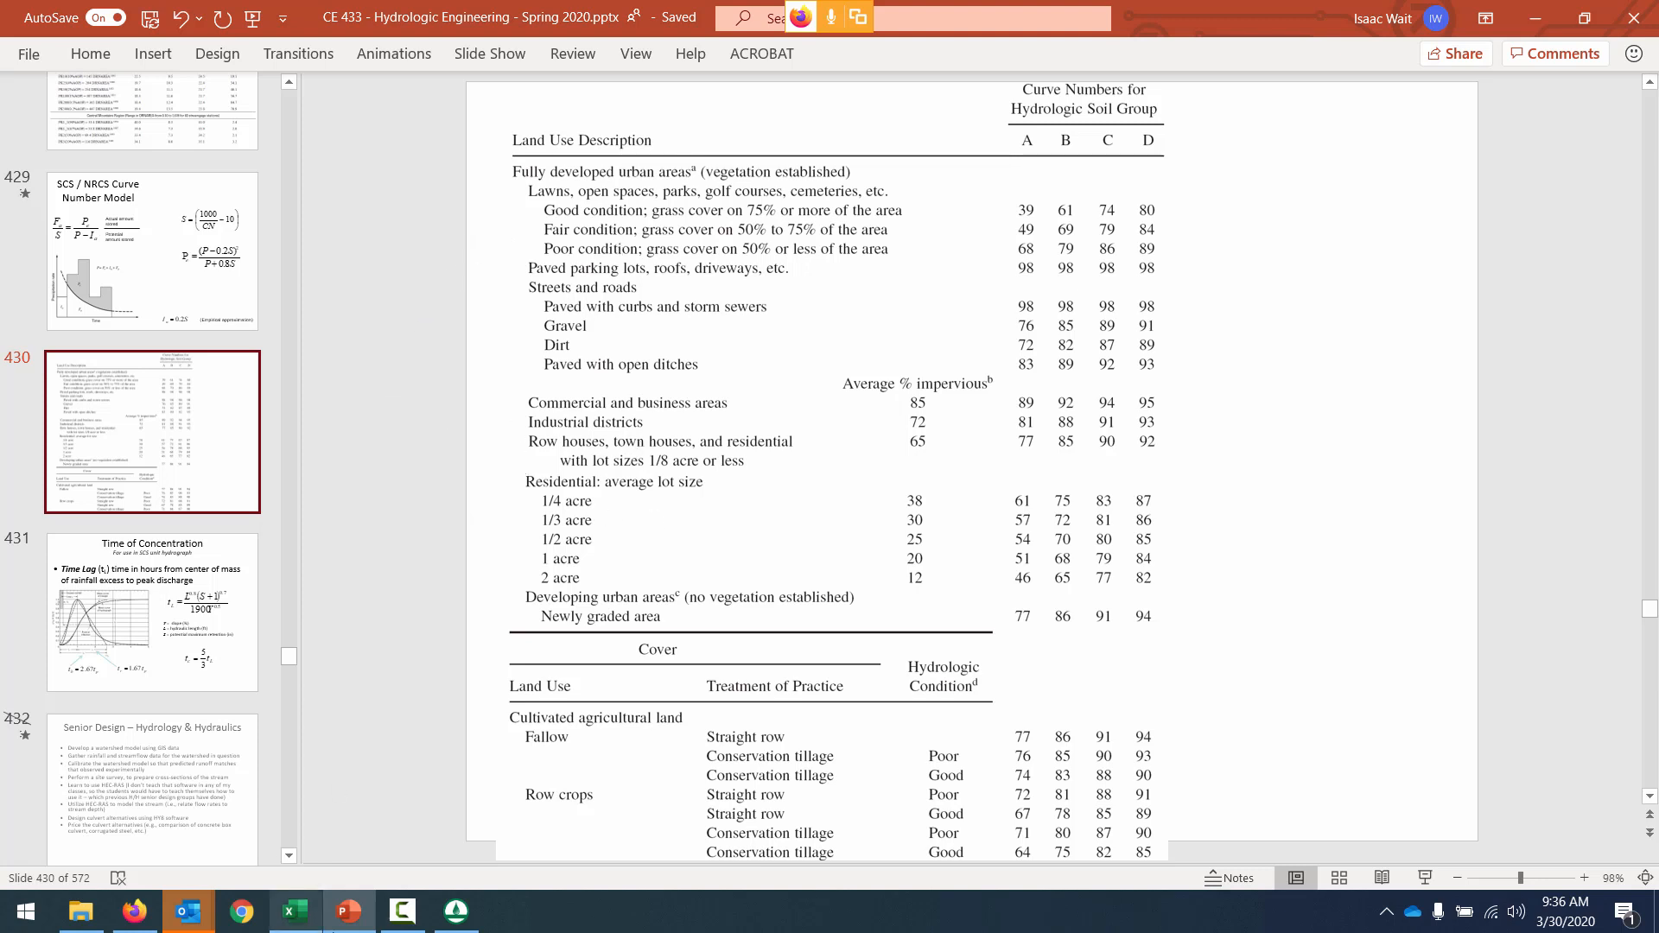
{"action": "left_click", "coordinate": [456, 911]}
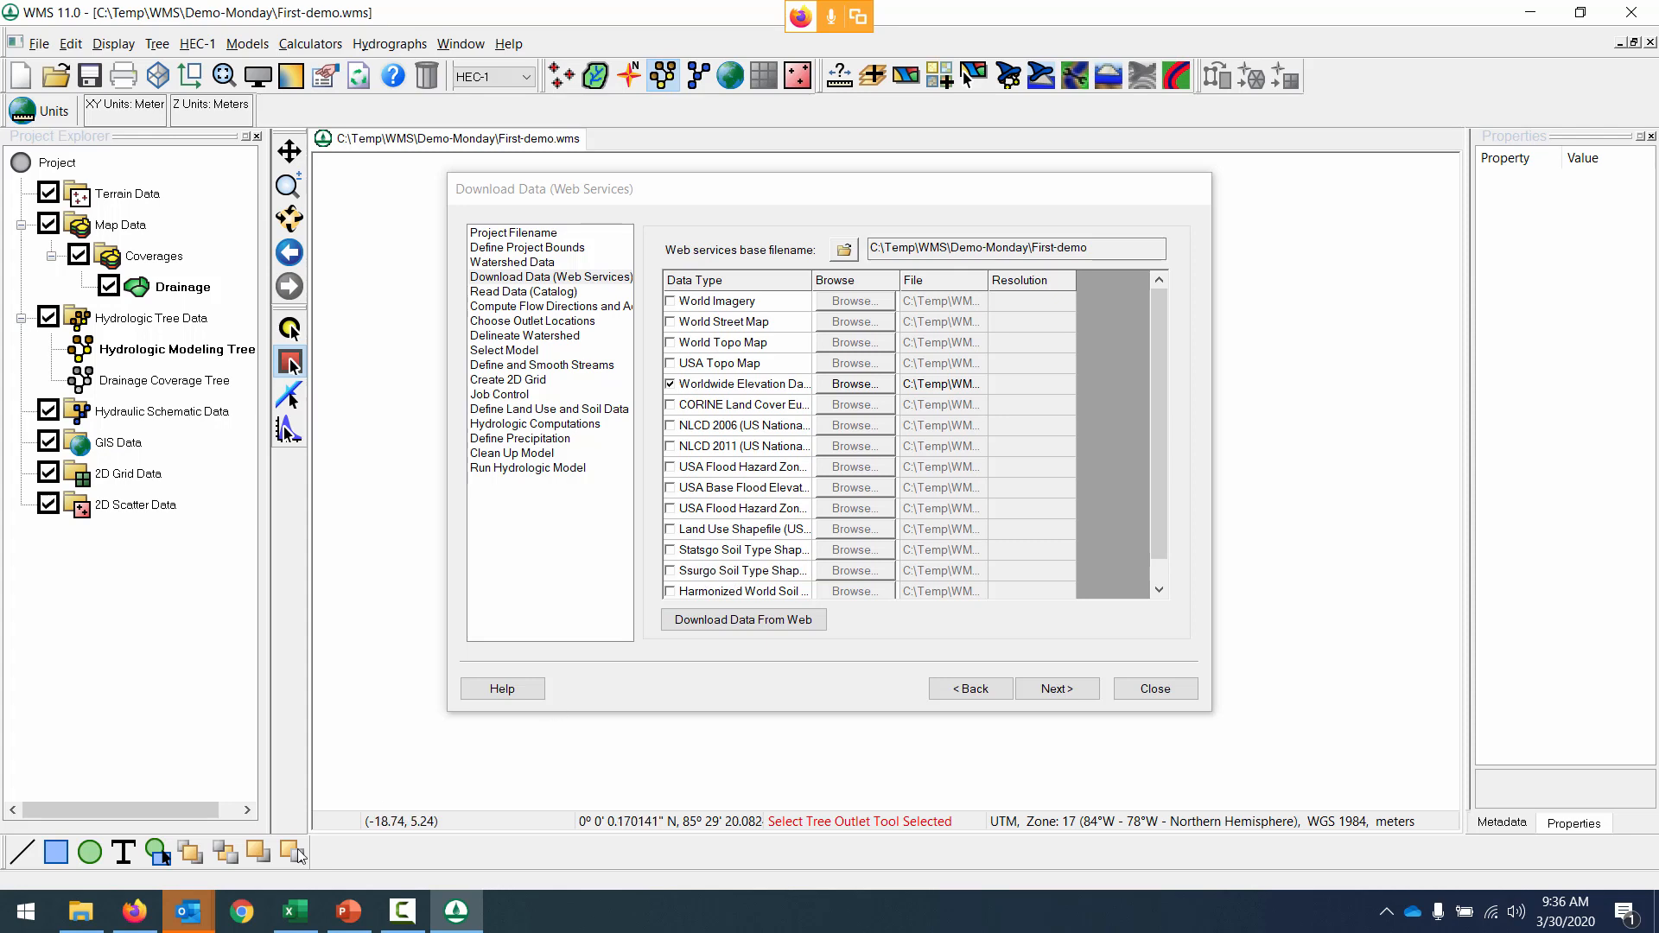
{"action": "left_click", "coordinate": [348, 911]}
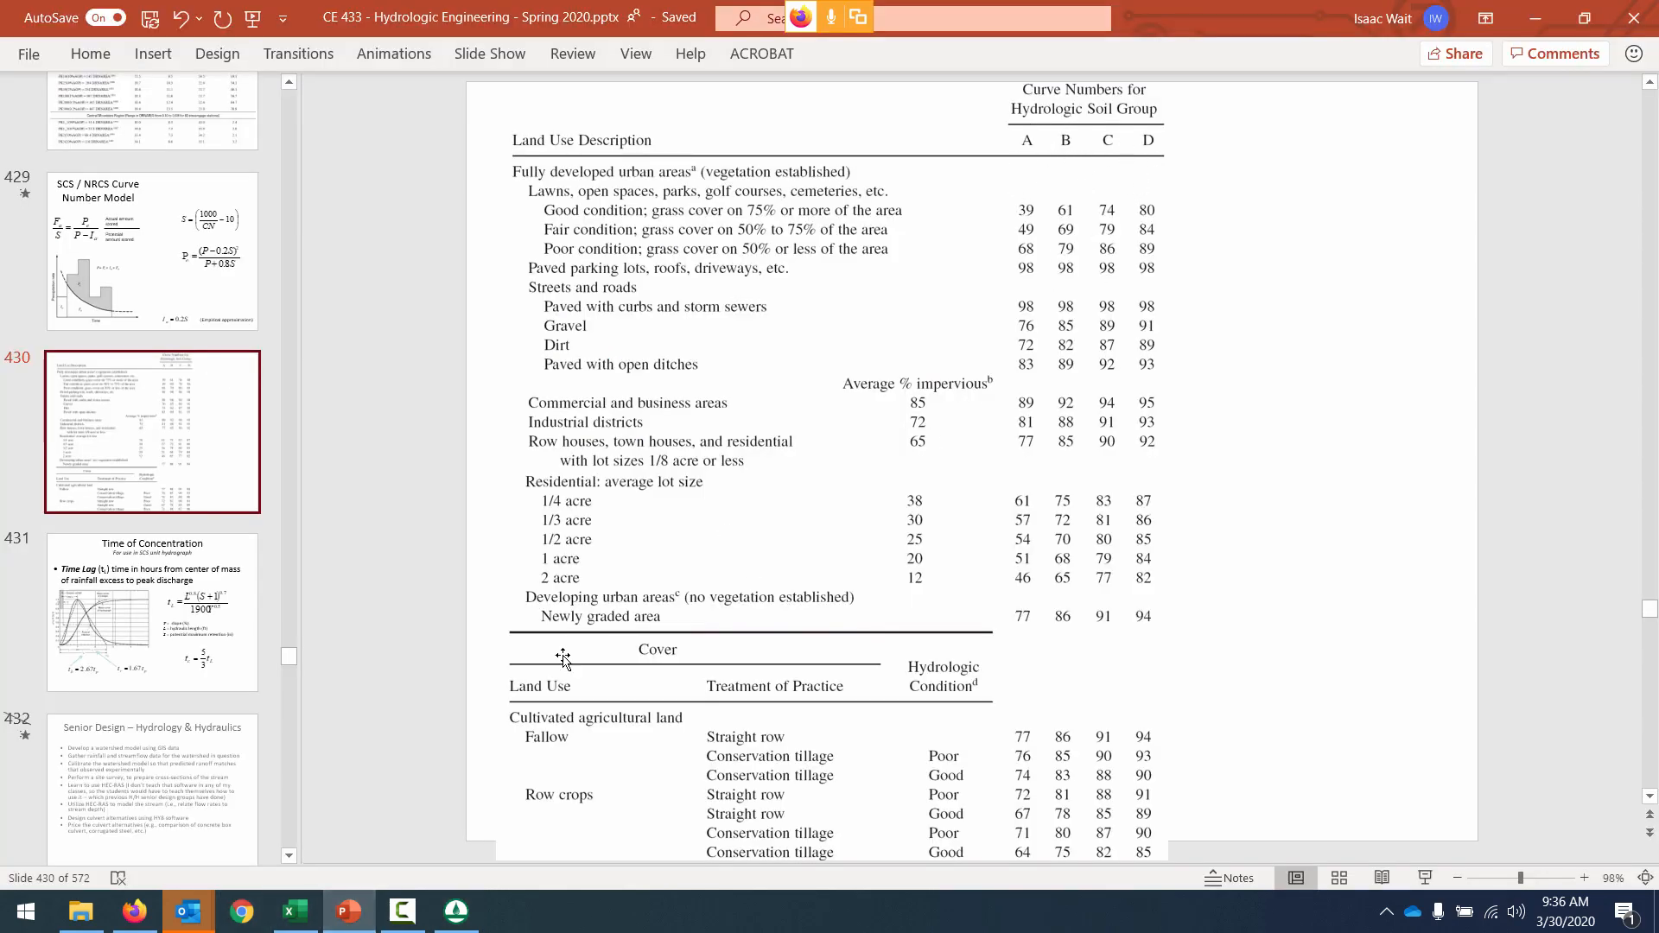
{"action": "left_click", "coordinate": [348, 911]}
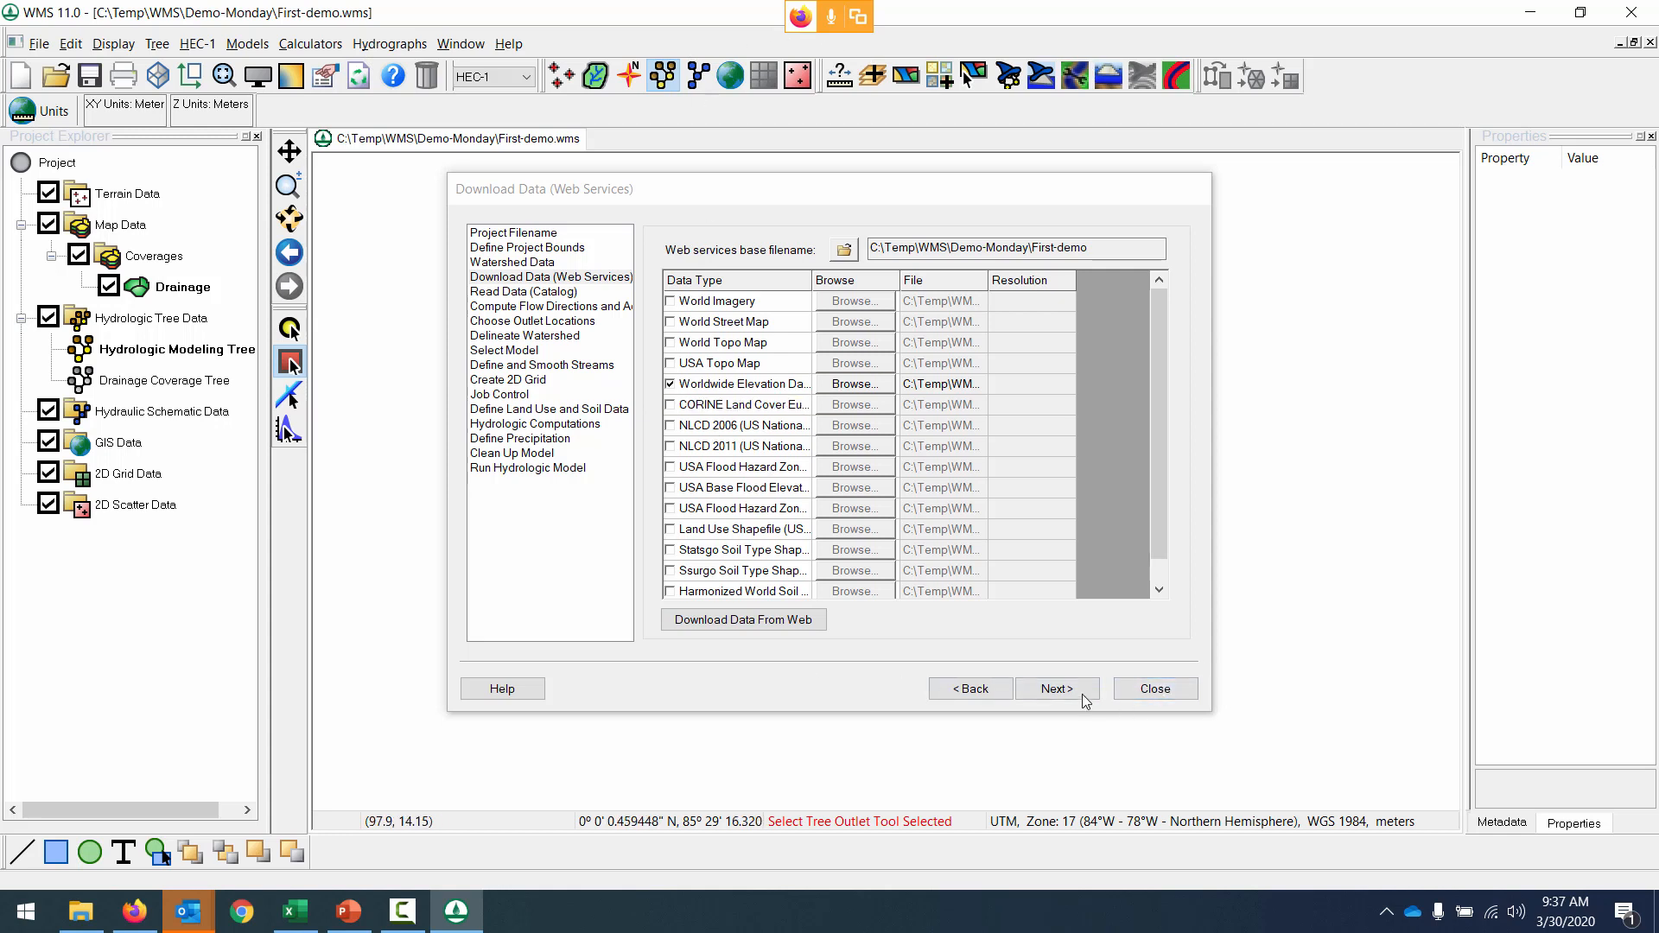
Go back to Define Project Bounds and recheck the project boundary in the Virtual Earth Map Locator.
{"action": "left_click", "coordinate": [974, 689]}
{"action": "left_click", "coordinate": [972, 687]}
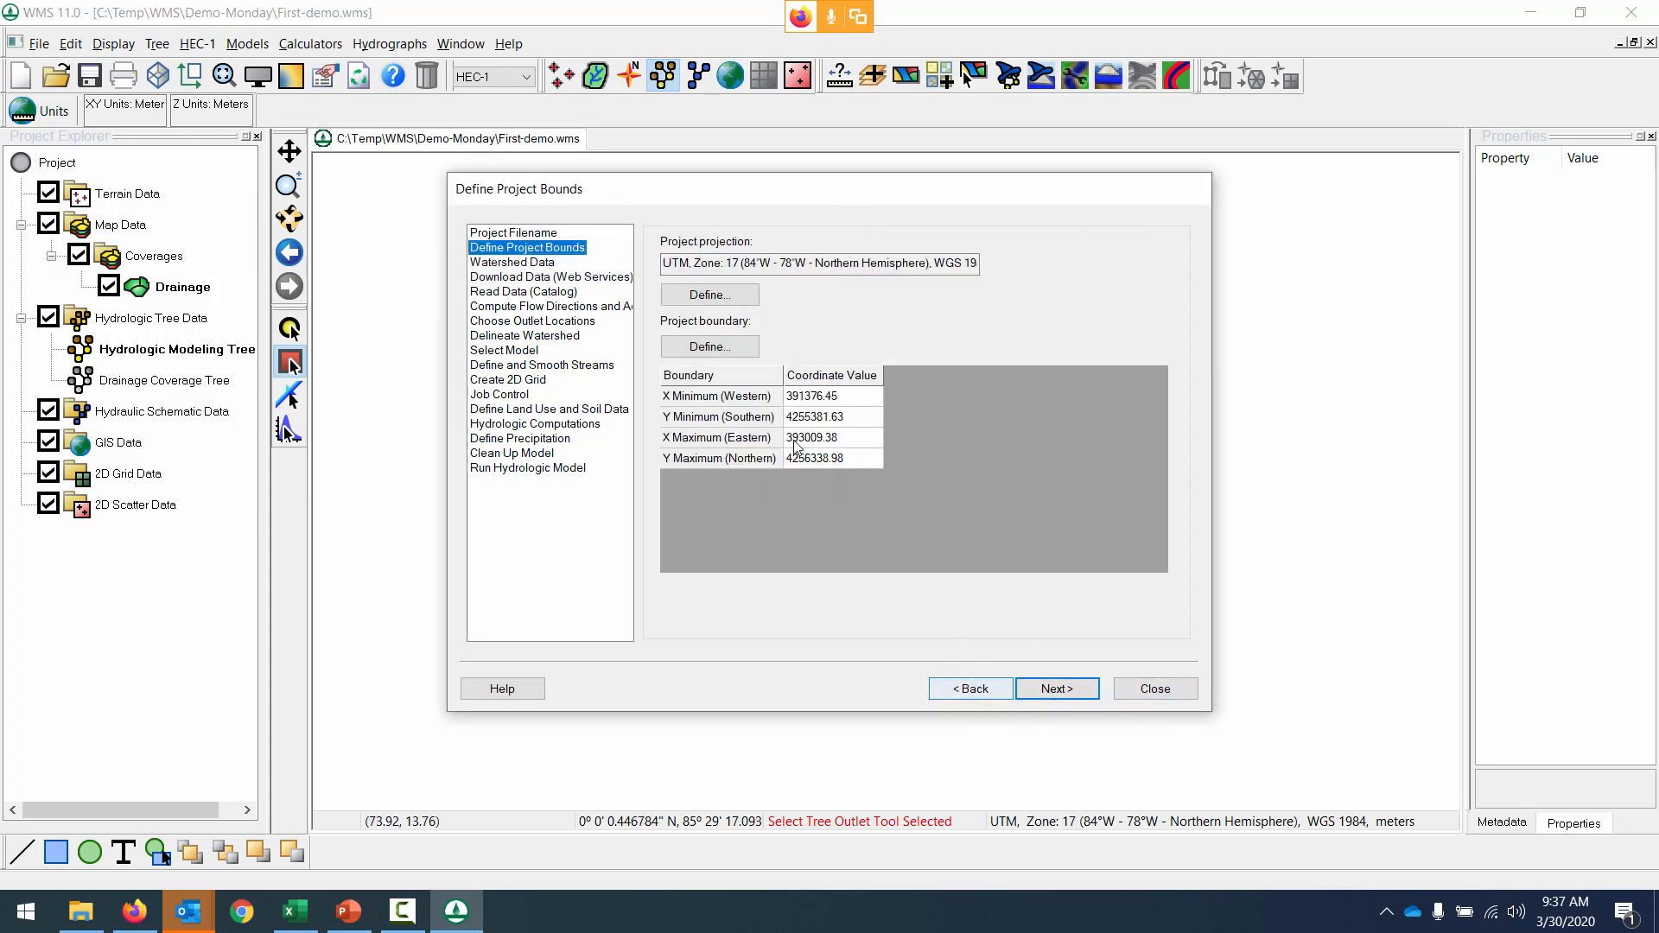
{"action": "left_click", "coordinate": [710, 346]}
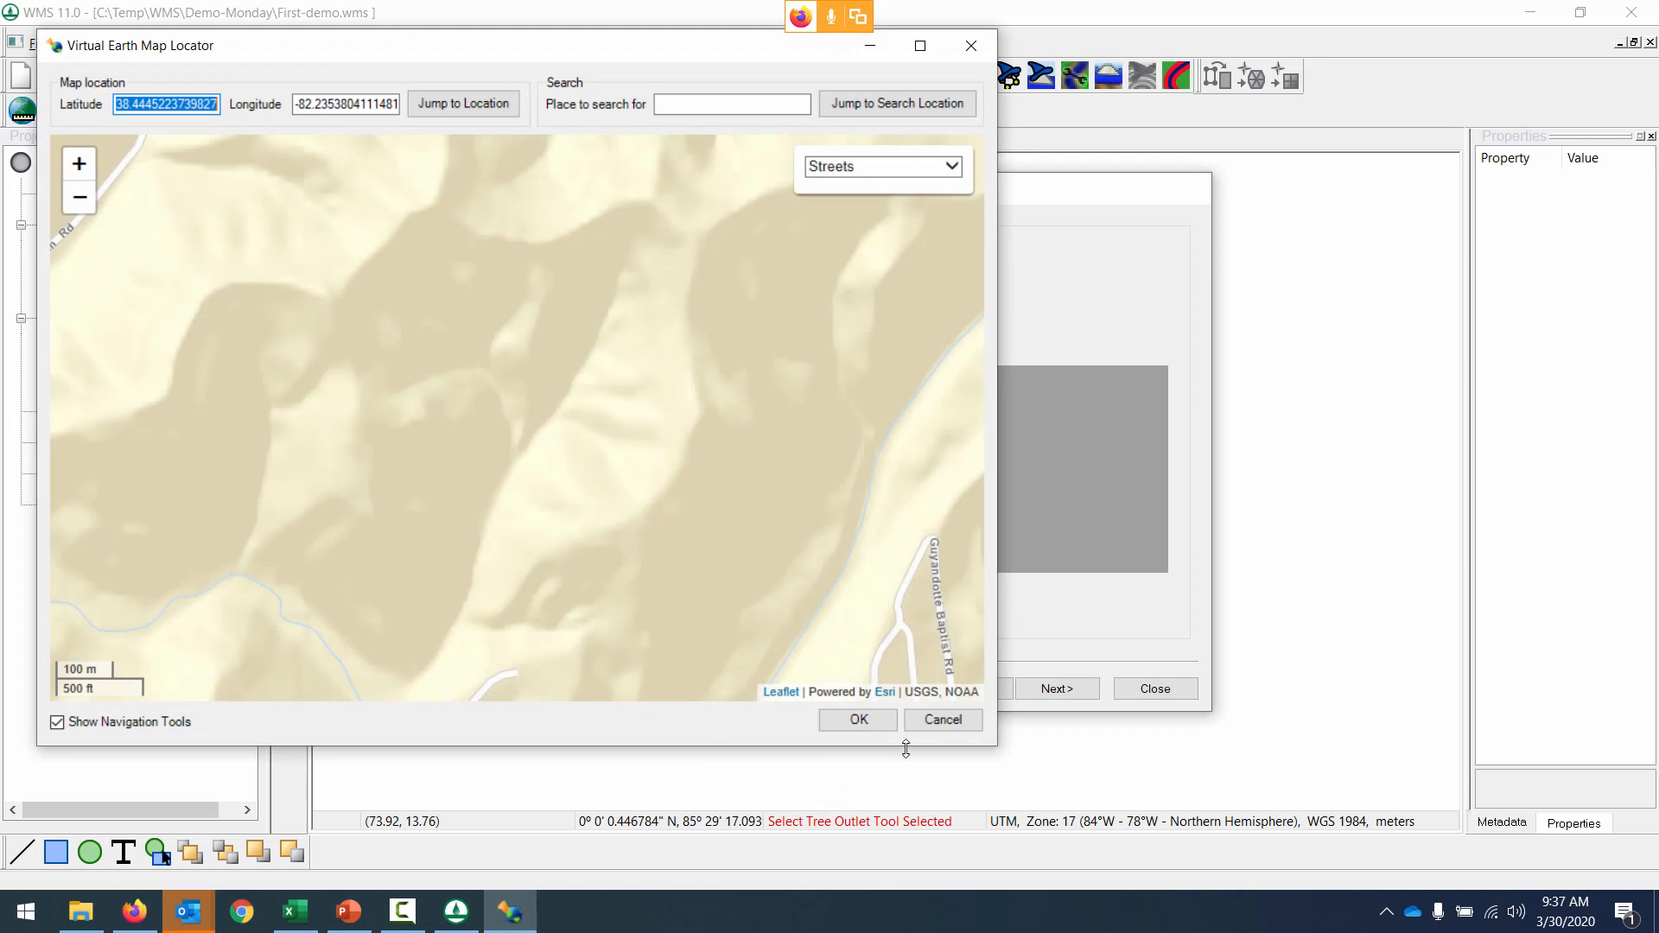
{"action": "left_click", "coordinate": [865, 722]}
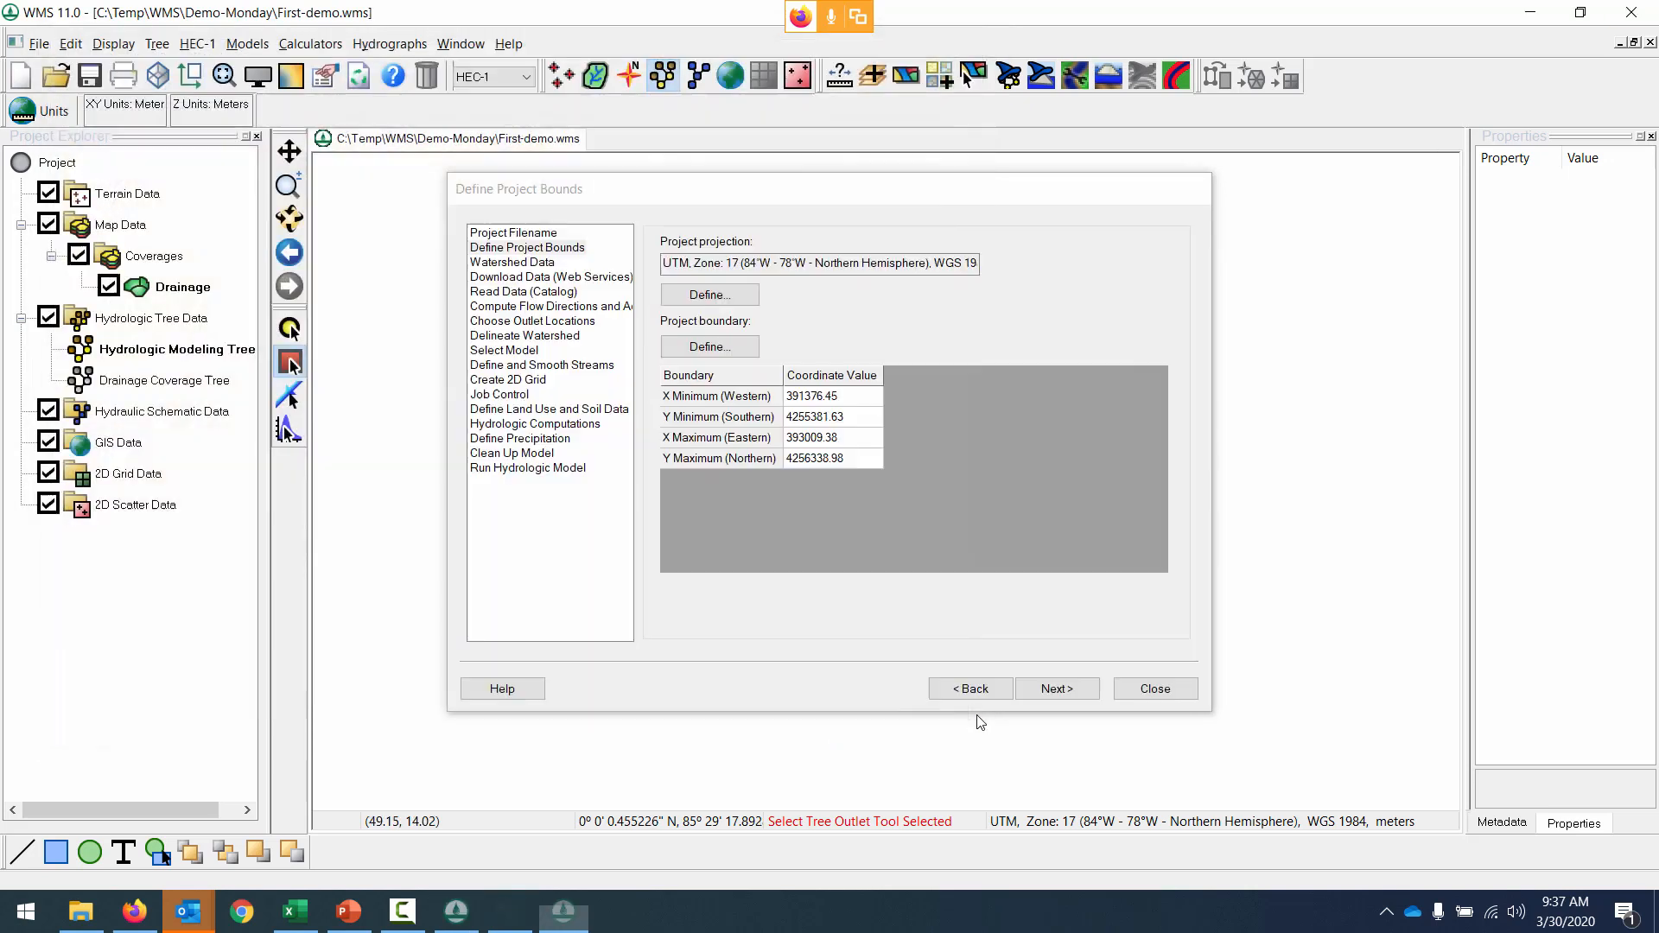
Return to Download Data (Web Services) and download the worldwide elevation data at zoom level 15 (Resolution = 3.7 meters).
{"action": "left_click", "coordinate": [1057, 691]}
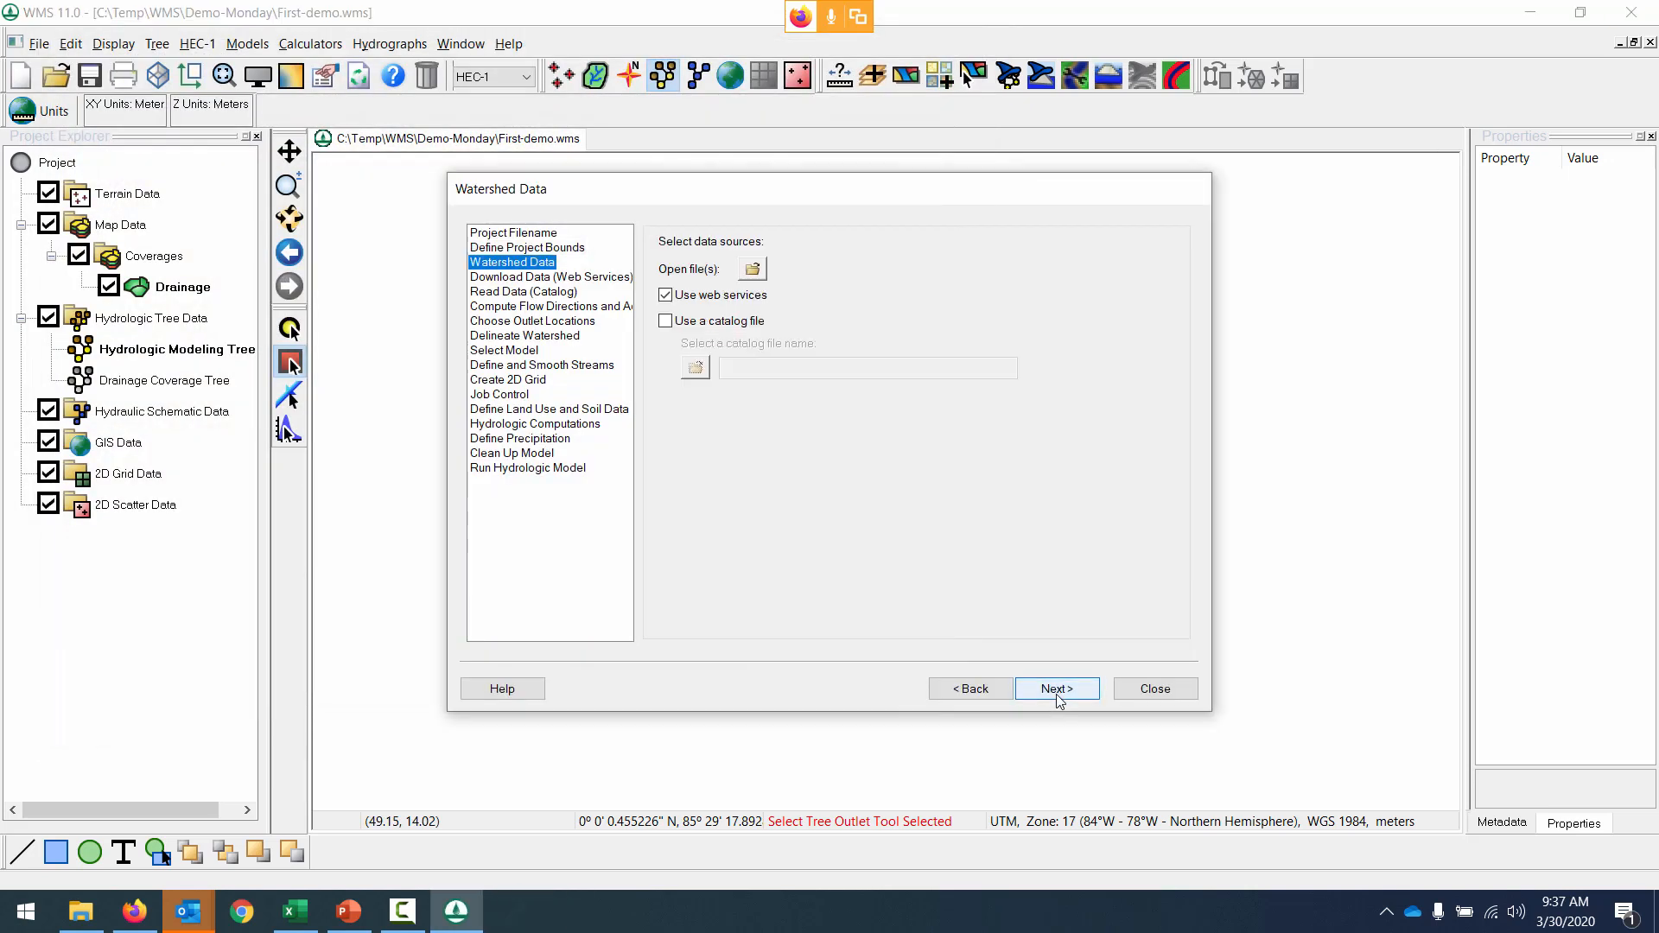
{"action": "left_click", "coordinate": [1058, 695]}
{"action": "left_click", "coordinate": [790, 620]}
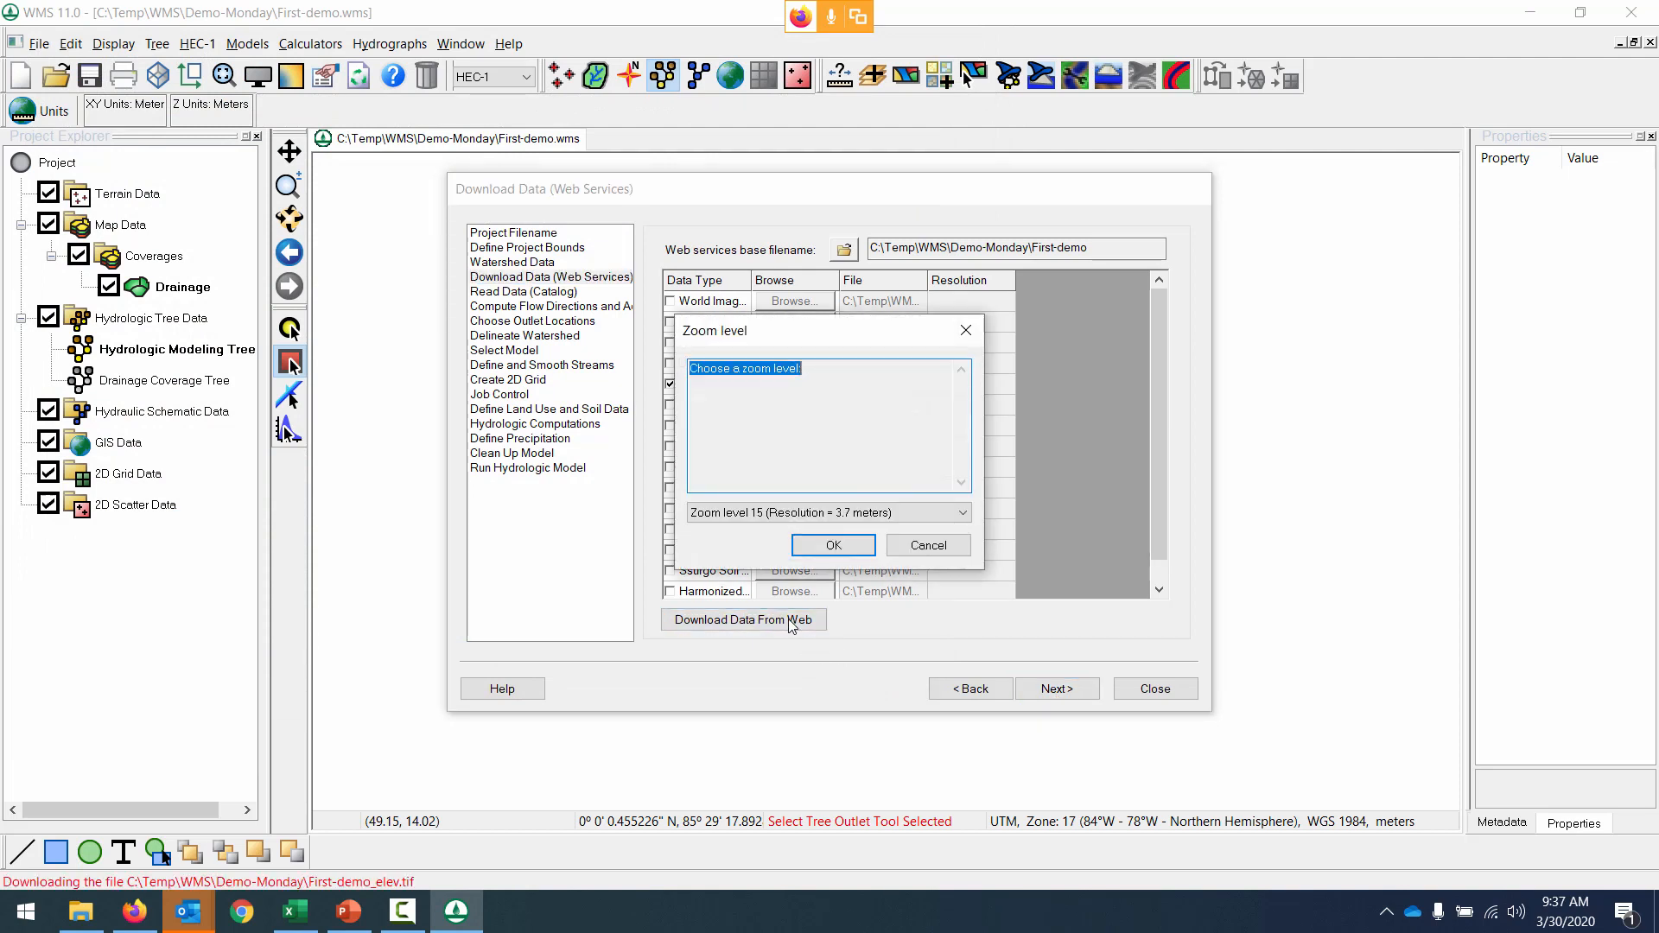
{"action": "left_click", "coordinate": [755, 515]}
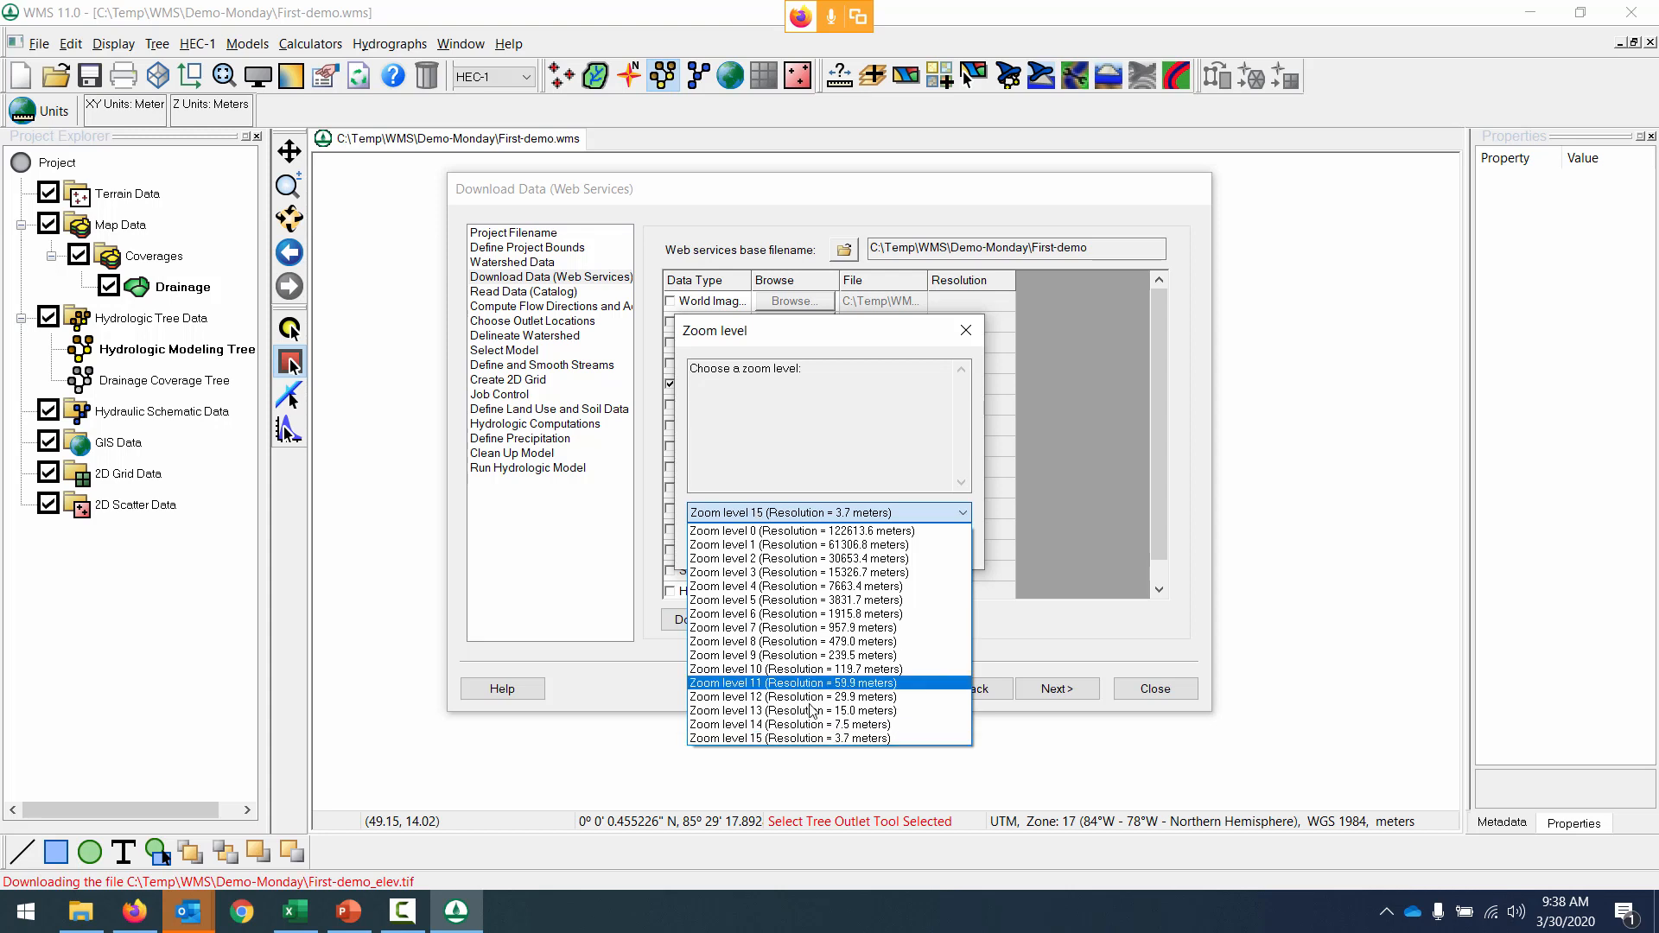
{"action": "left_click", "coordinate": [807, 739]}
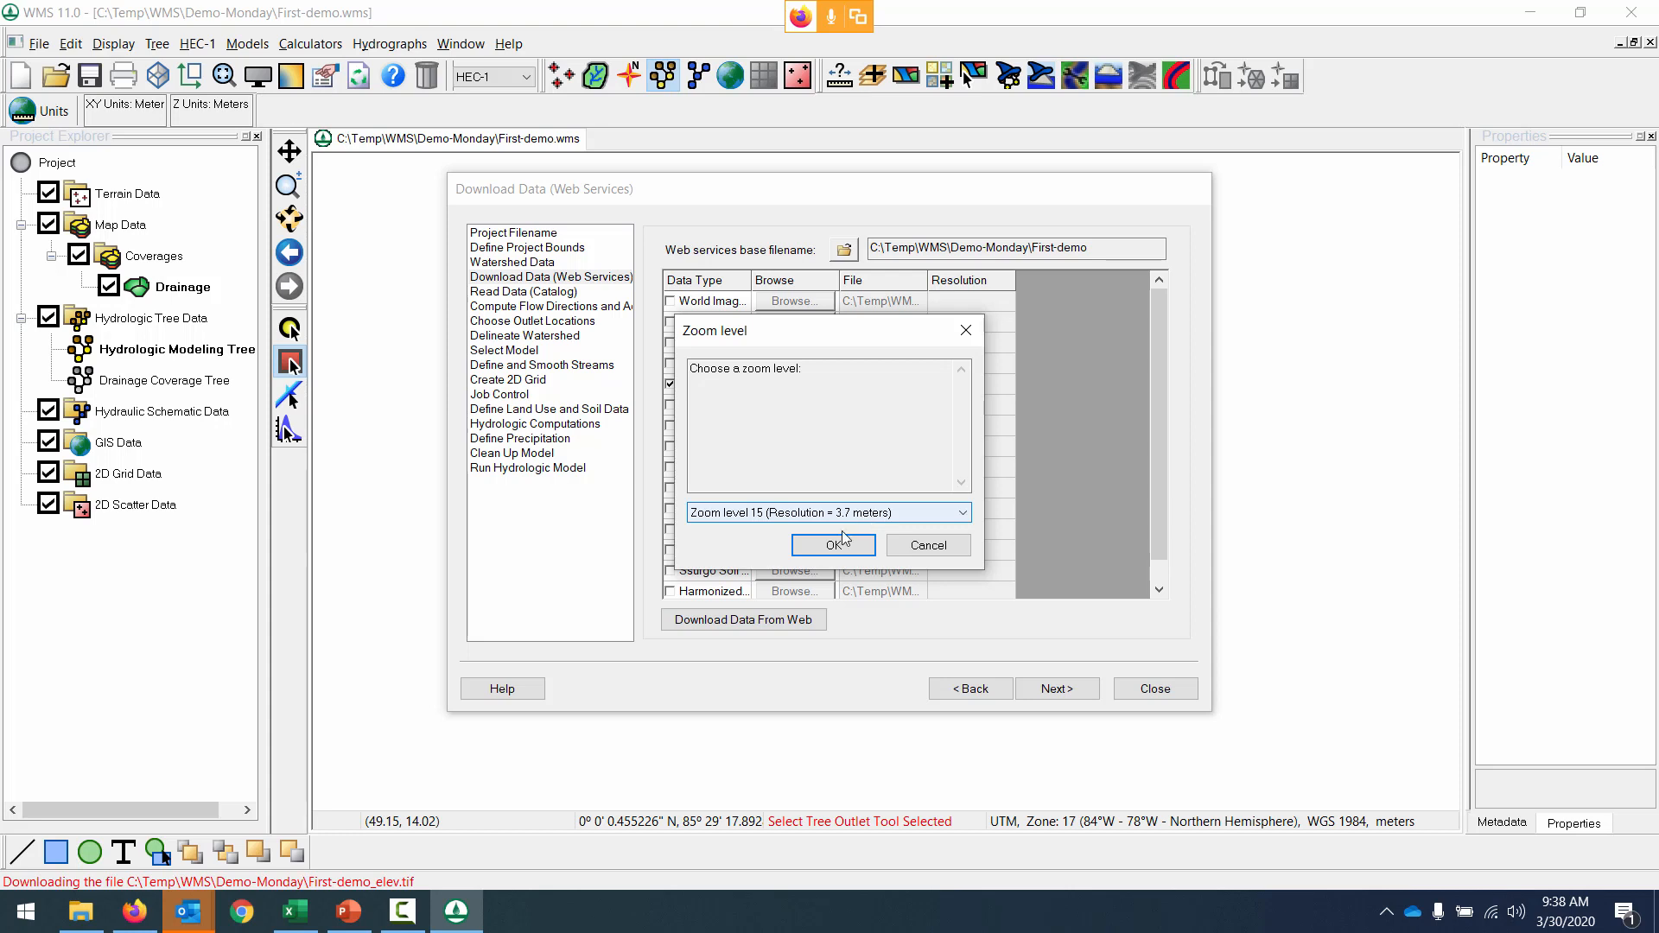
{"action": "left_click", "coordinate": [836, 546]}
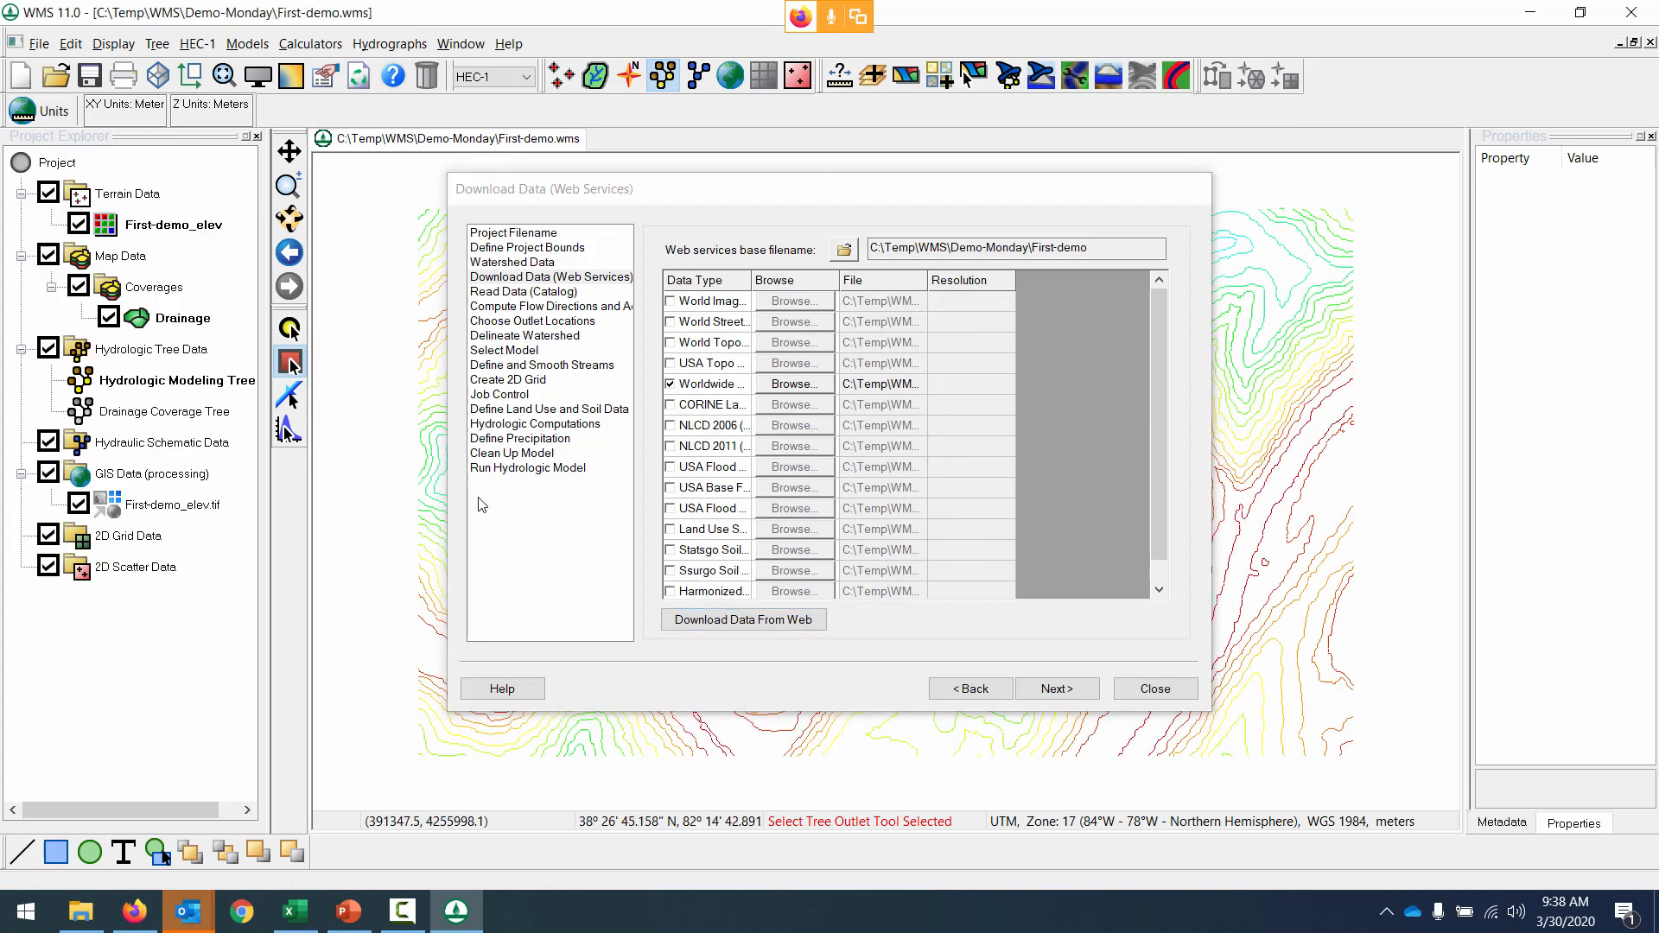
Close the wizard to examine the downloaded elevation terrain, and reopen the hydrologic modeling wizard.
{"action": "left_click", "coordinate": [1155, 689]}
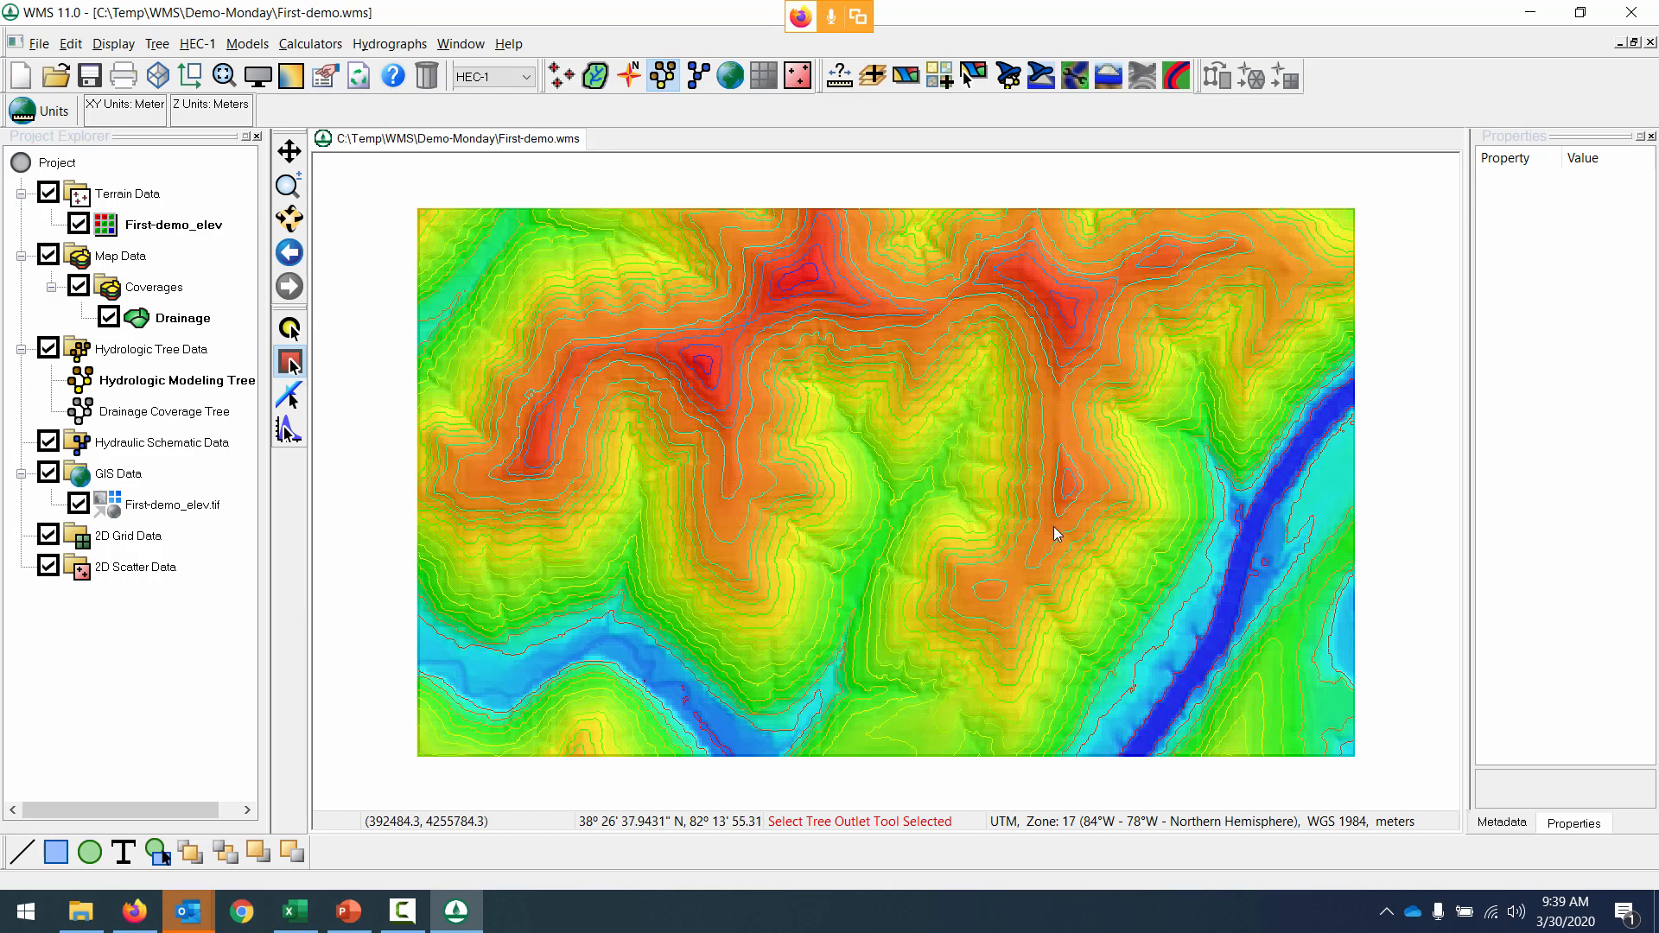
{"action": "left_click", "coordinate": [1010, 81]}
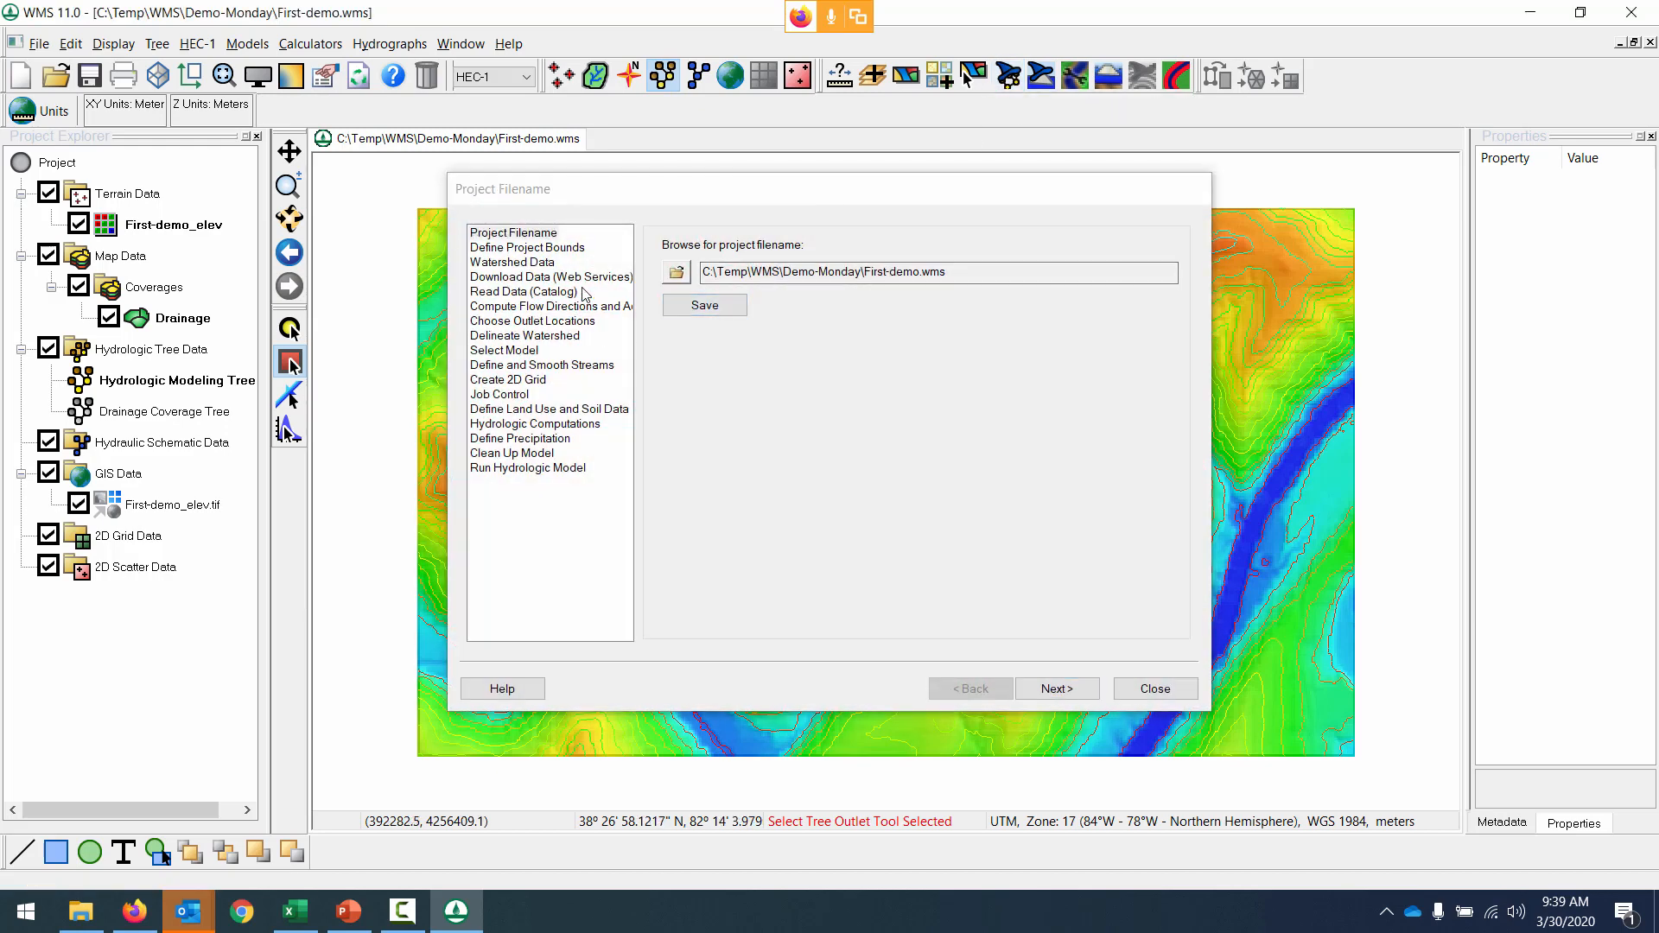
Advance to Compute Flow Directions and Accumulations and run TOPAZ with temp-directory output, sub-basin areas in acres and distances in meters.
{"action": "left_click", "coordinate": [1075, 691]}
{"action": "left_click", "coordinate": [1076, 692]}
{"action": "left_click", "coordinate": [1075, 693]}
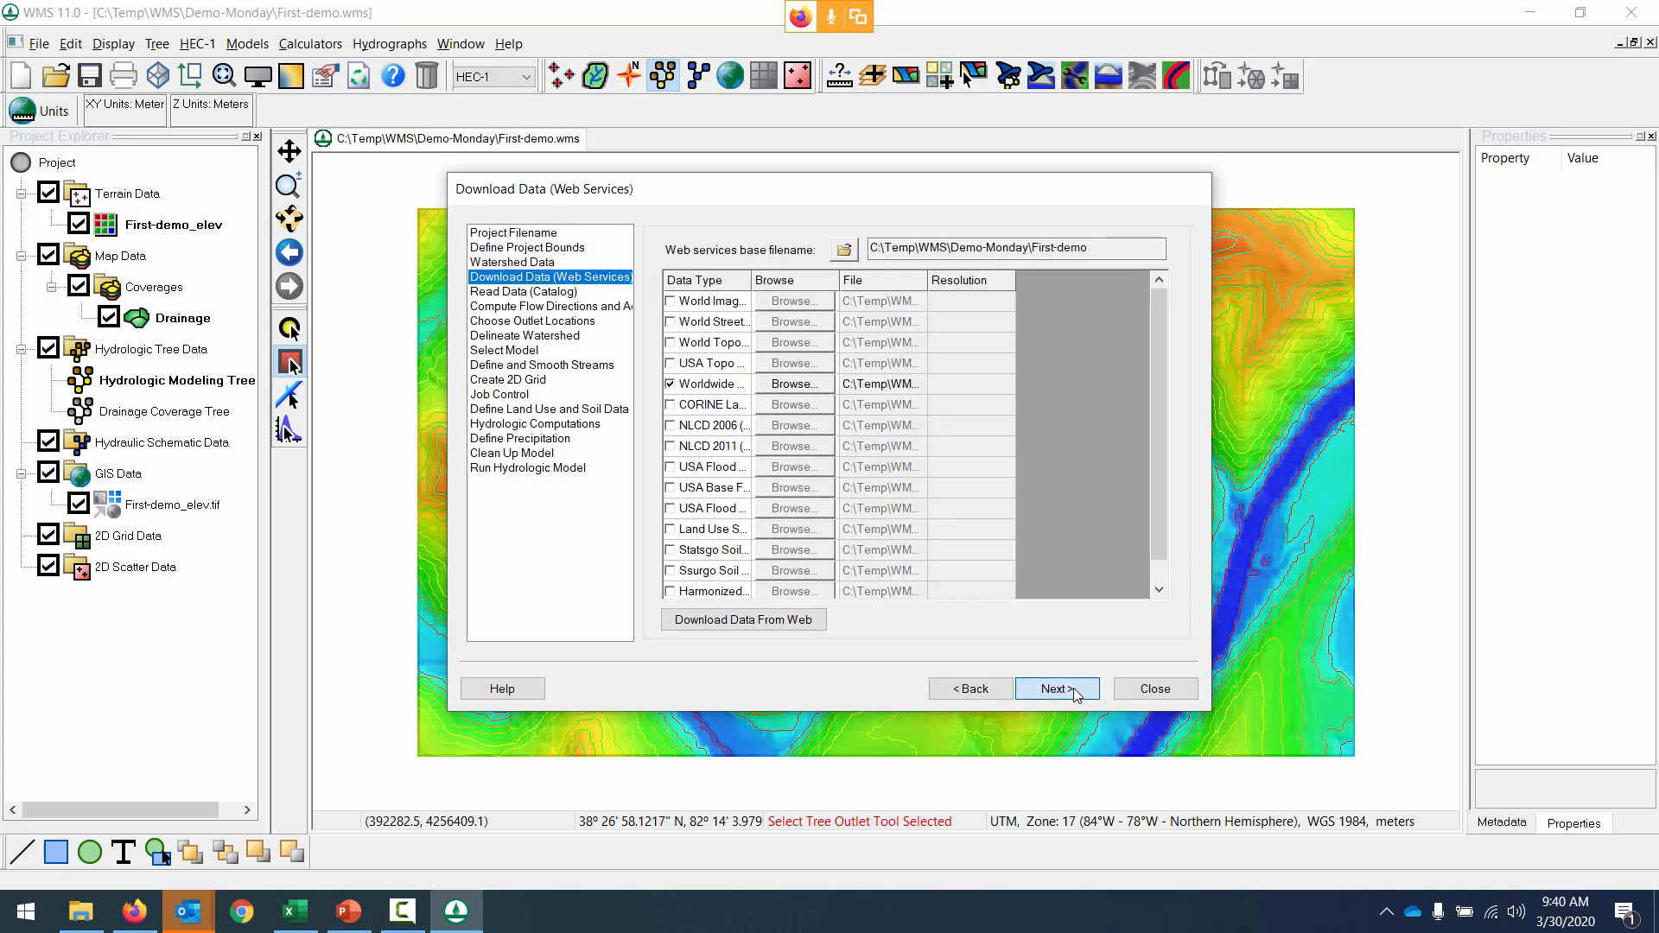
{"action": "left_click", "coordinate": [1076, 691]}
{"action": "left_click", "coordinate": [1076, 691]}
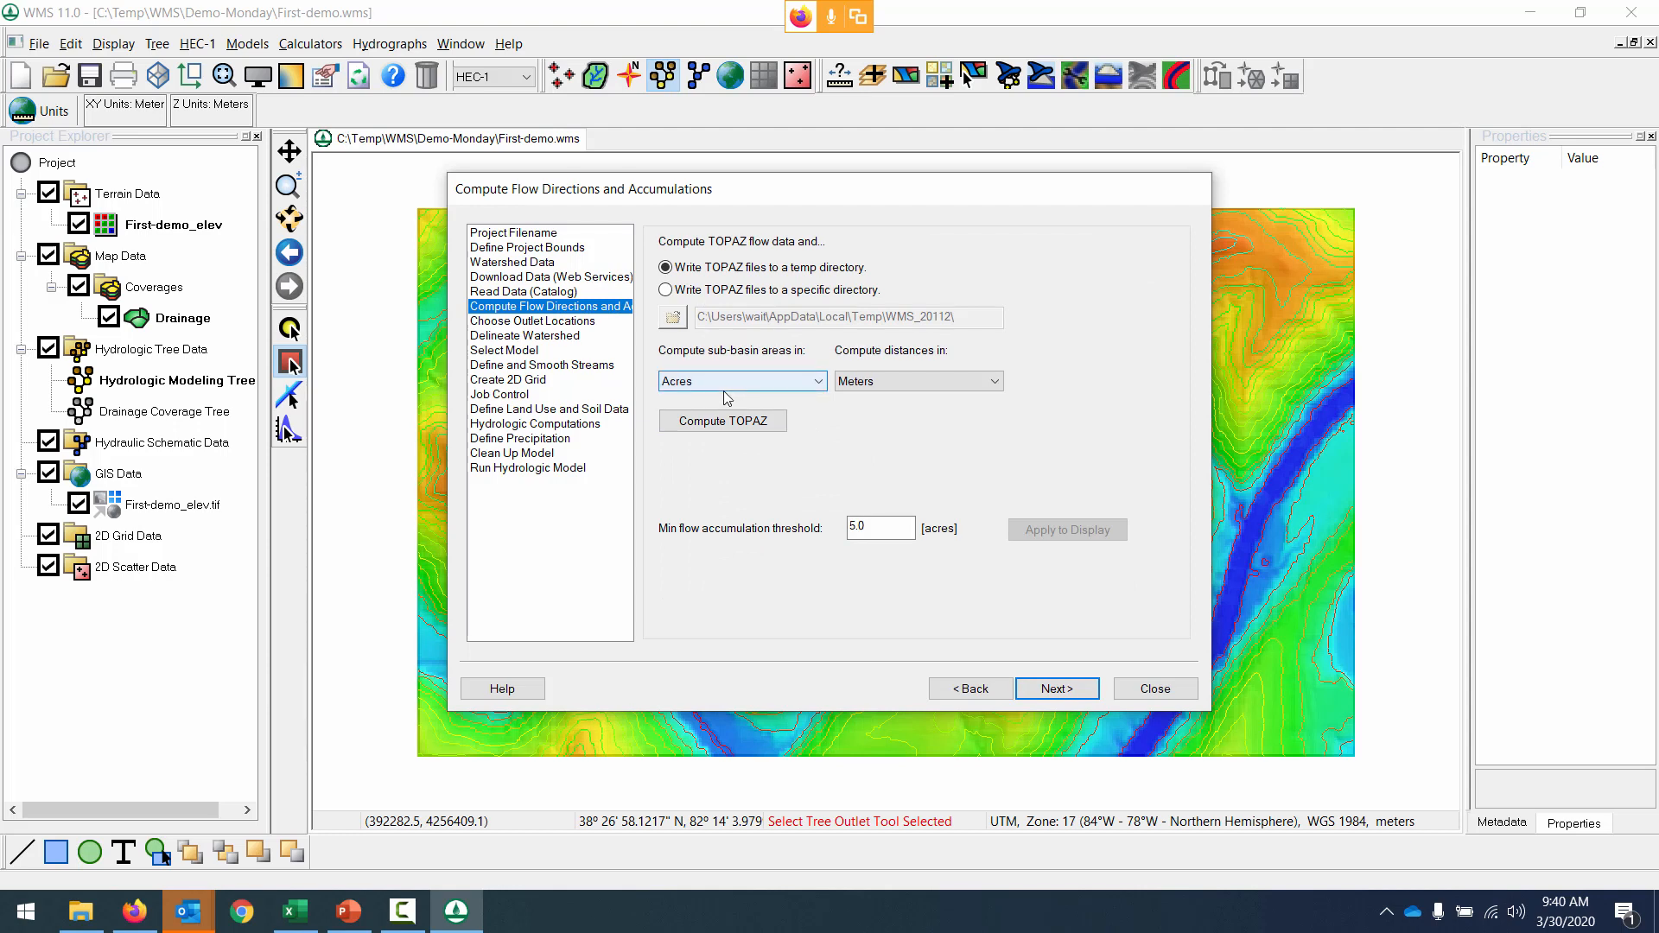
{"action": "left_click_drag", "start_coordinate": [875, 199], "coordinate": [973, 571]}
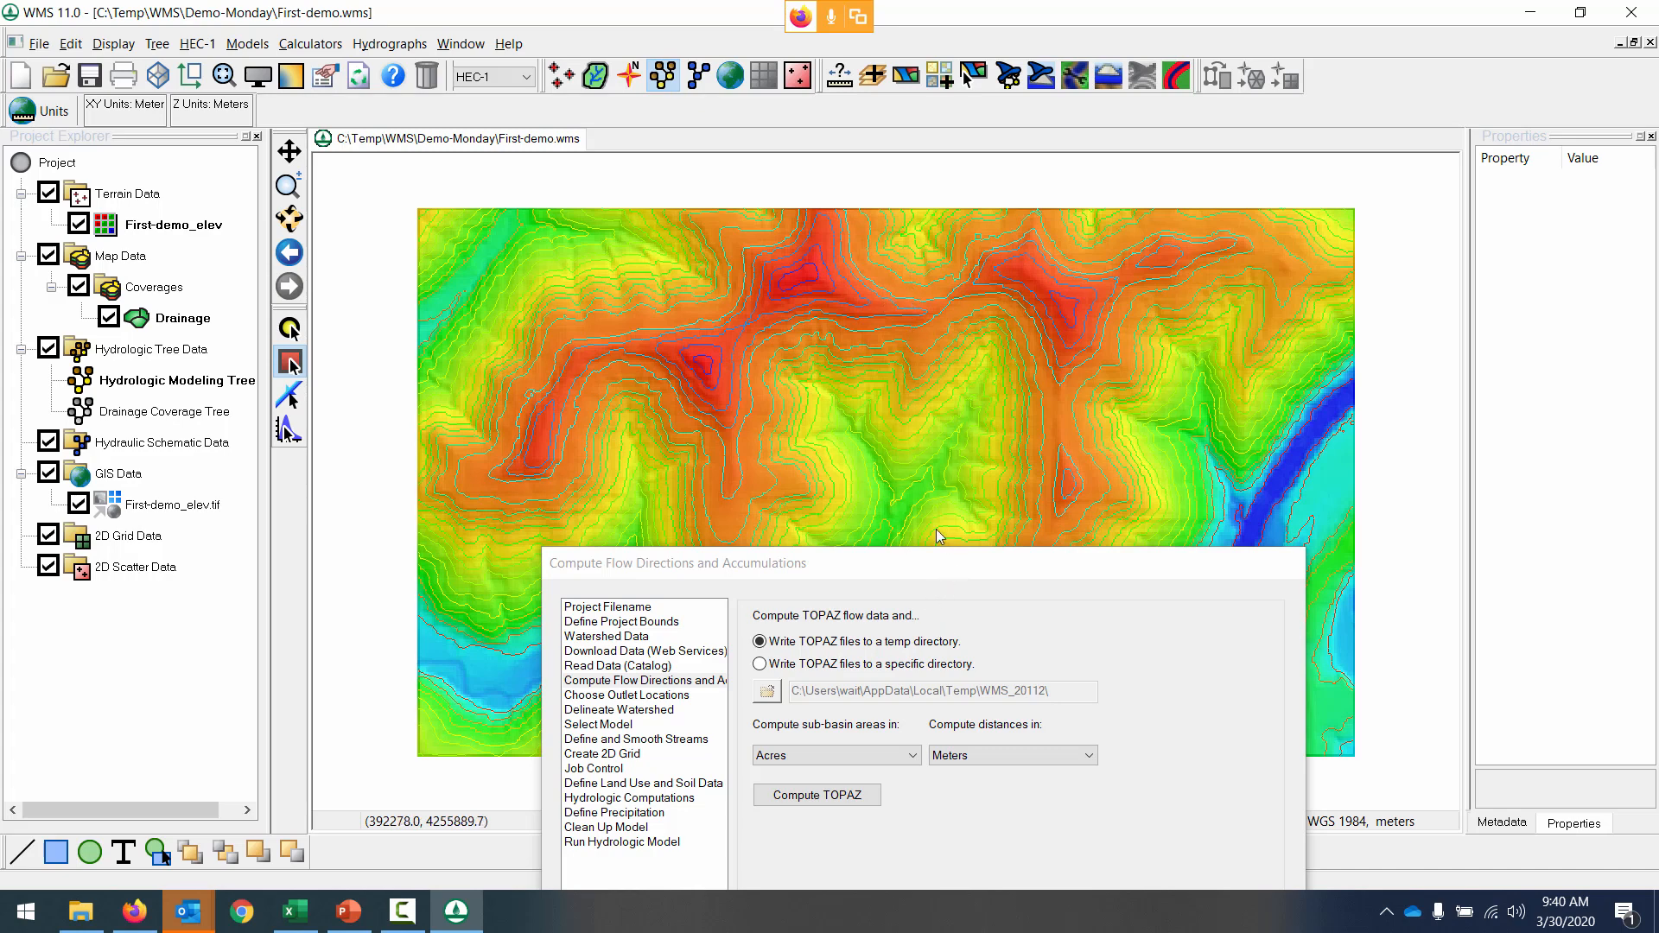
{"action": "left_click_drag", "start_coordinate": [961, 568], "coordinate": [975, 284]}
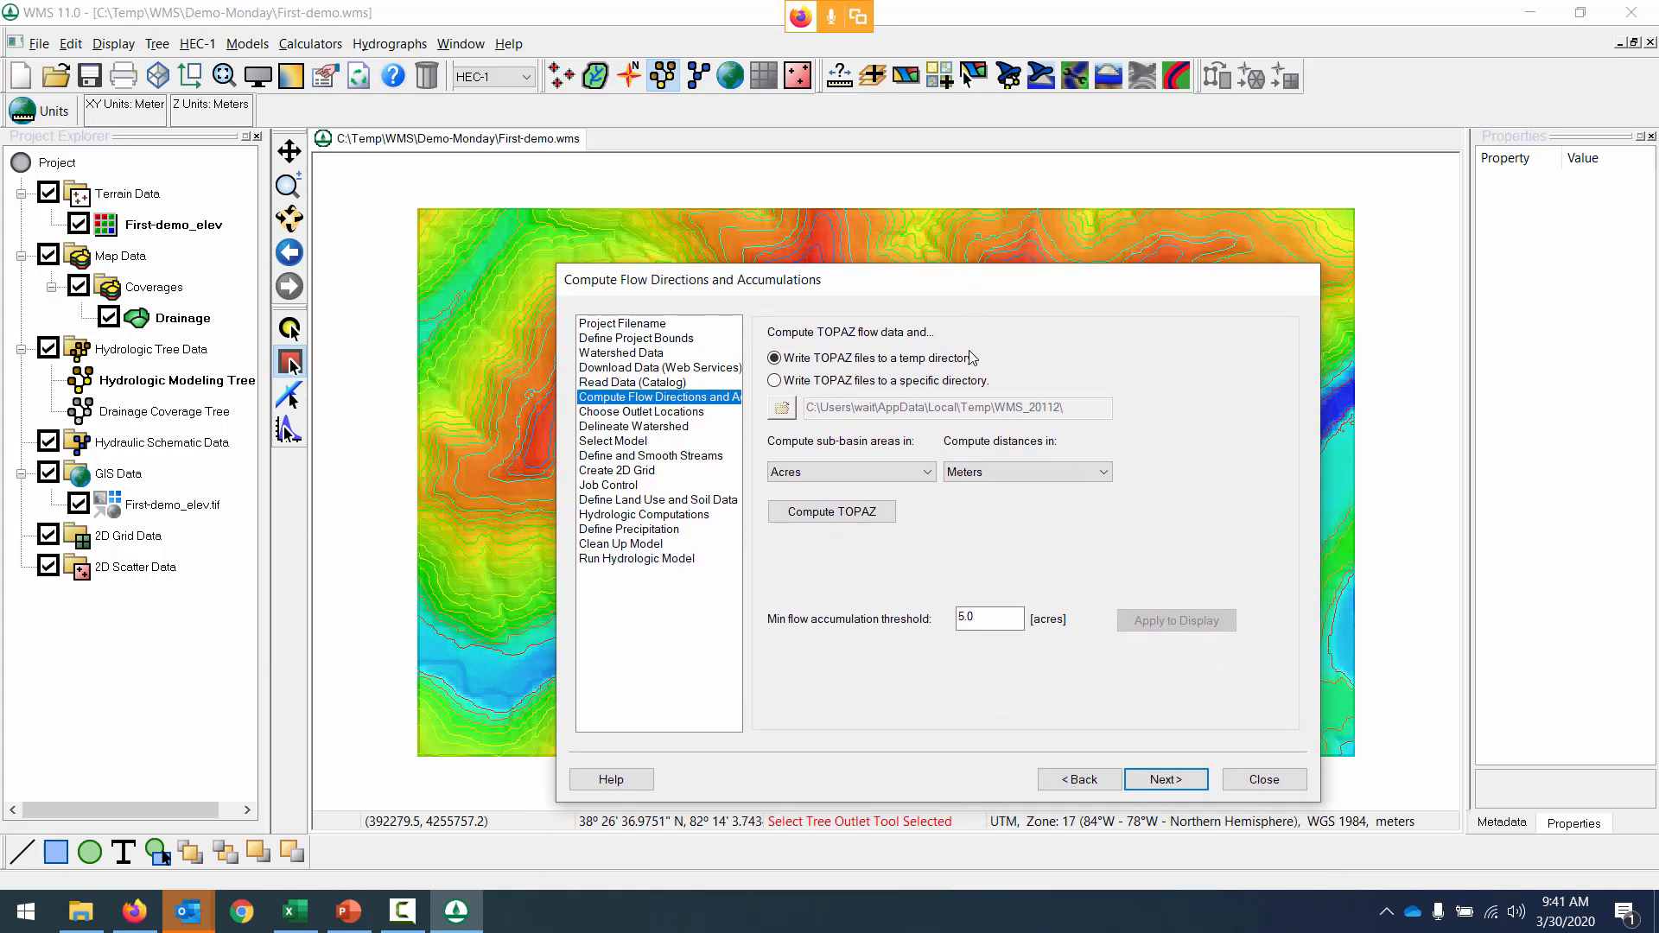
{"action": "left_click", "coordinate": [831, 512]}
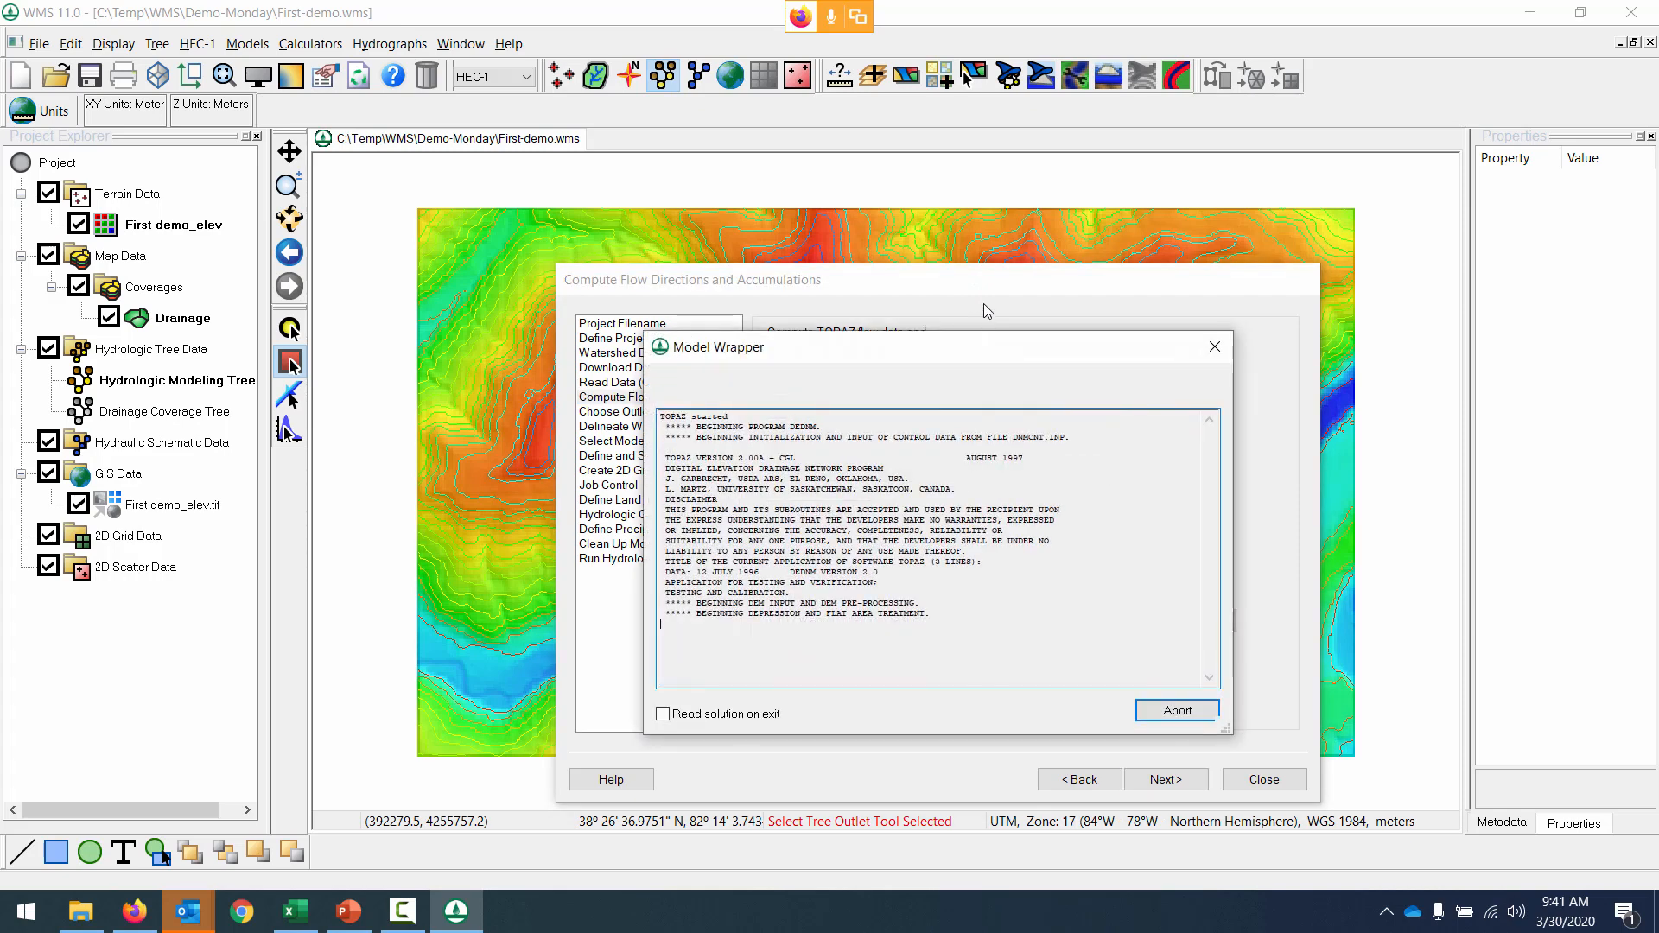
{"action": "left_click", "coordinate": [1177, 710]}
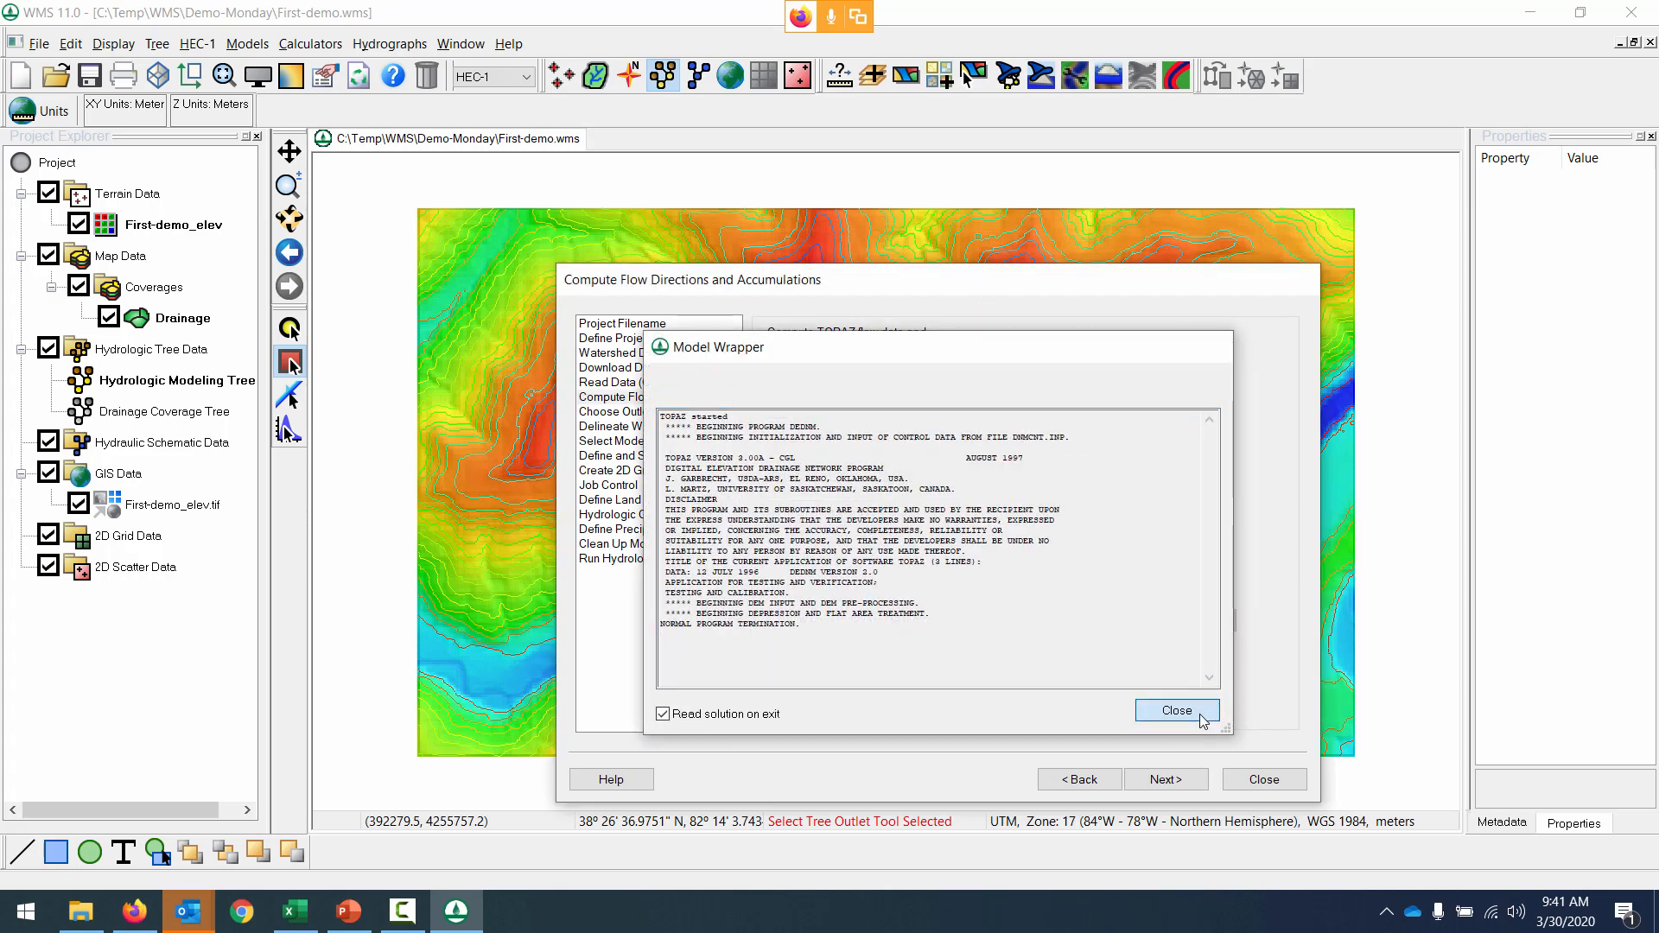
Set the minimum flow accumulation threshold to 1.0 acres and apply it to the display.
{"action": "left_click_drag", "start_coordinate": [1005, 282], "coordinate": [1428, 257]}
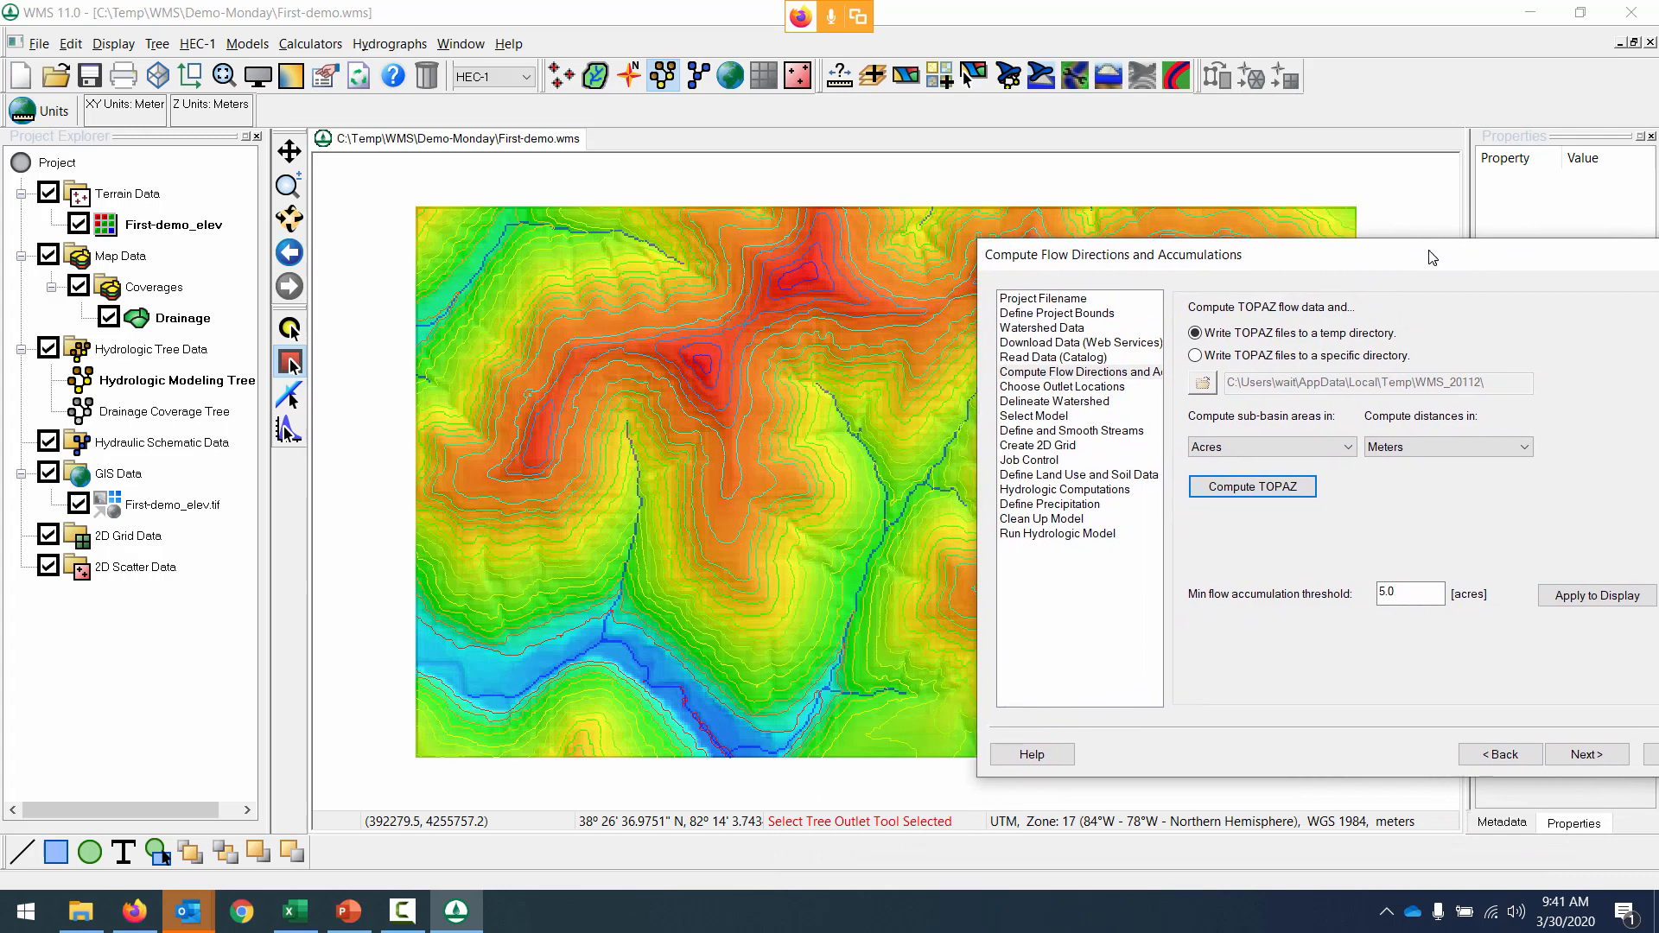
{"action": "double_click", "coordinate": [1409, 594]}
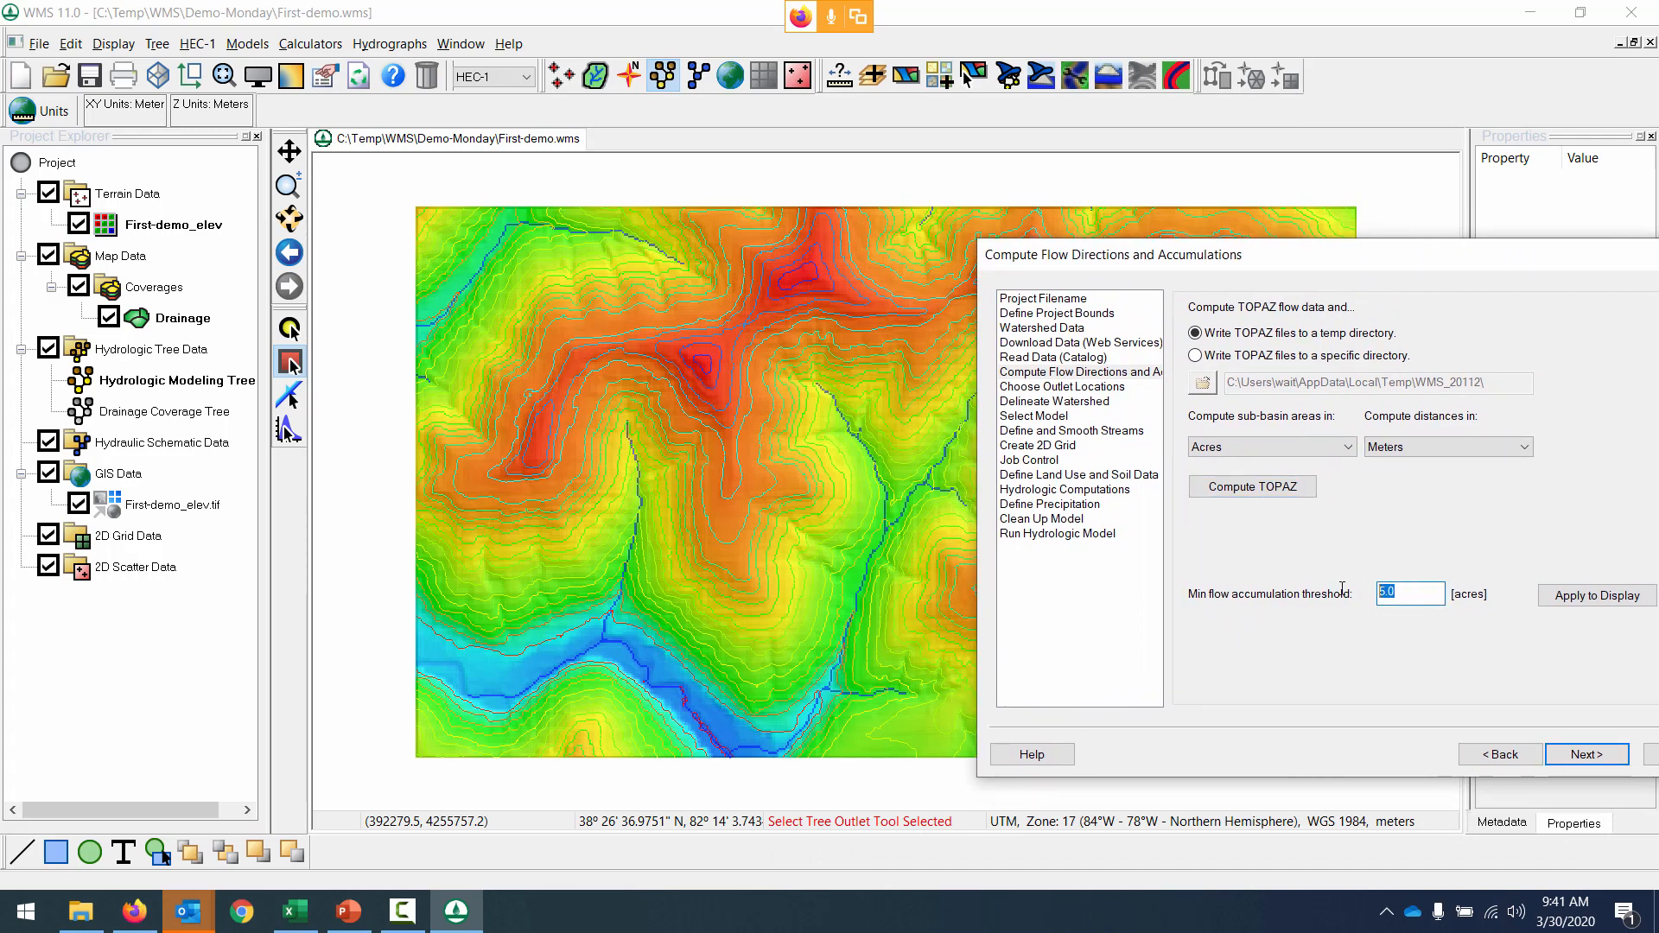
{"action": "type", "text": "1"}
{"action": "left_click", "coordinate": [1597, 598]}
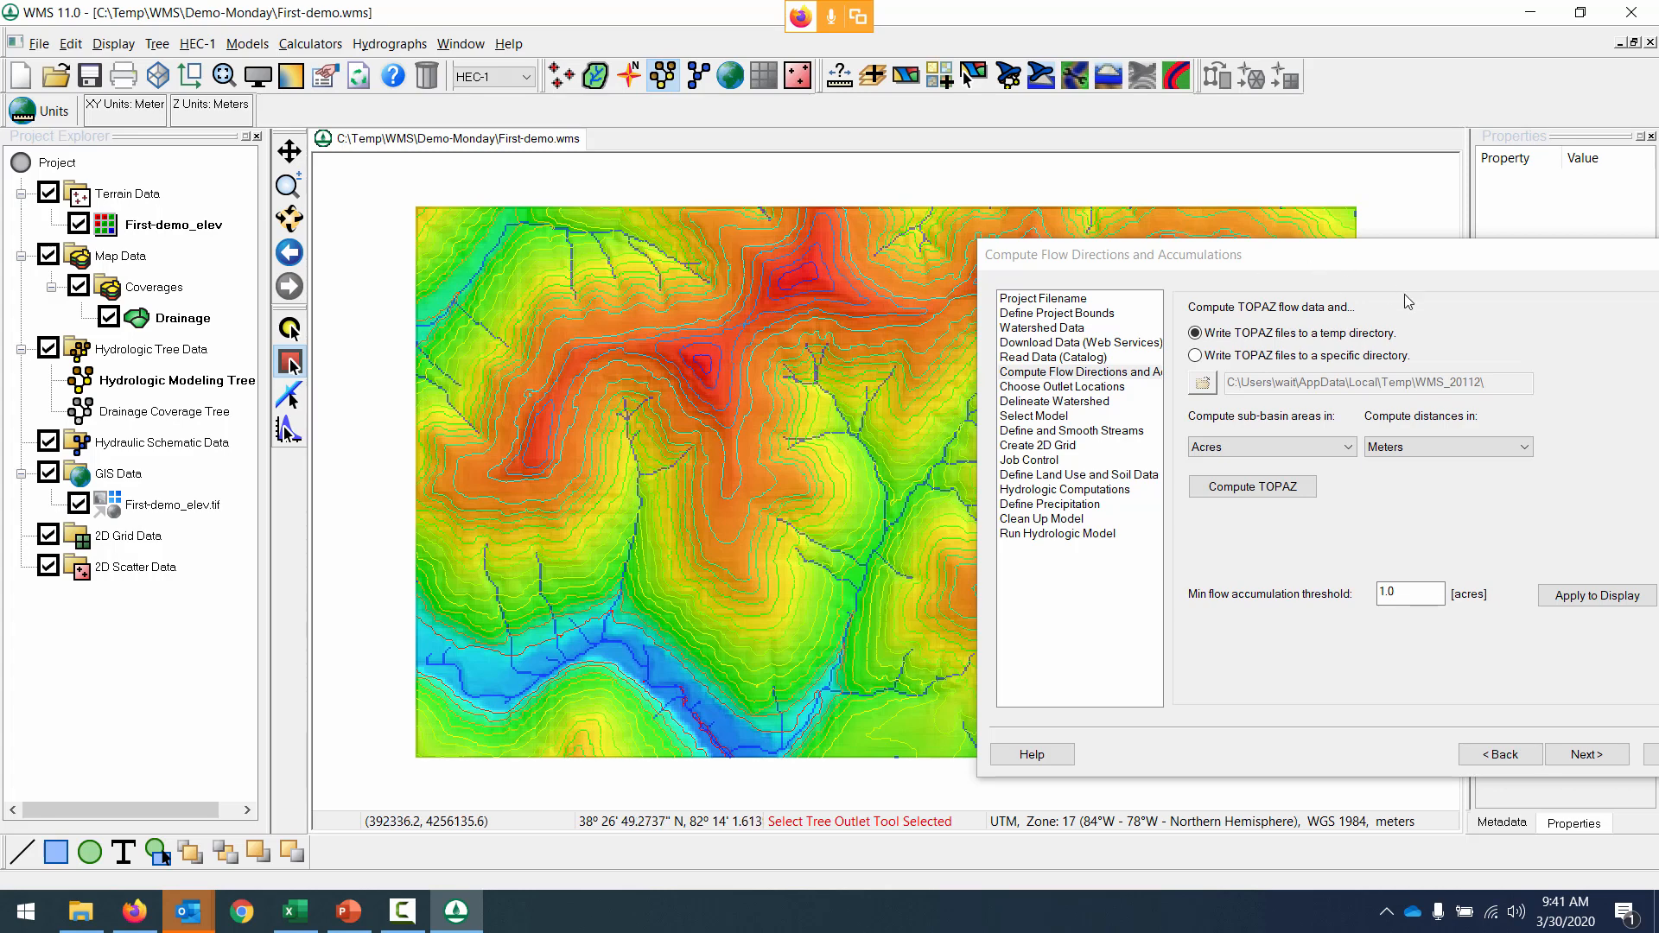
Set the minimum flow accumulation threshold back to 5.0 acres and apply it to the display.
{"action": "left_click", "coordinate": [1413, 590]}
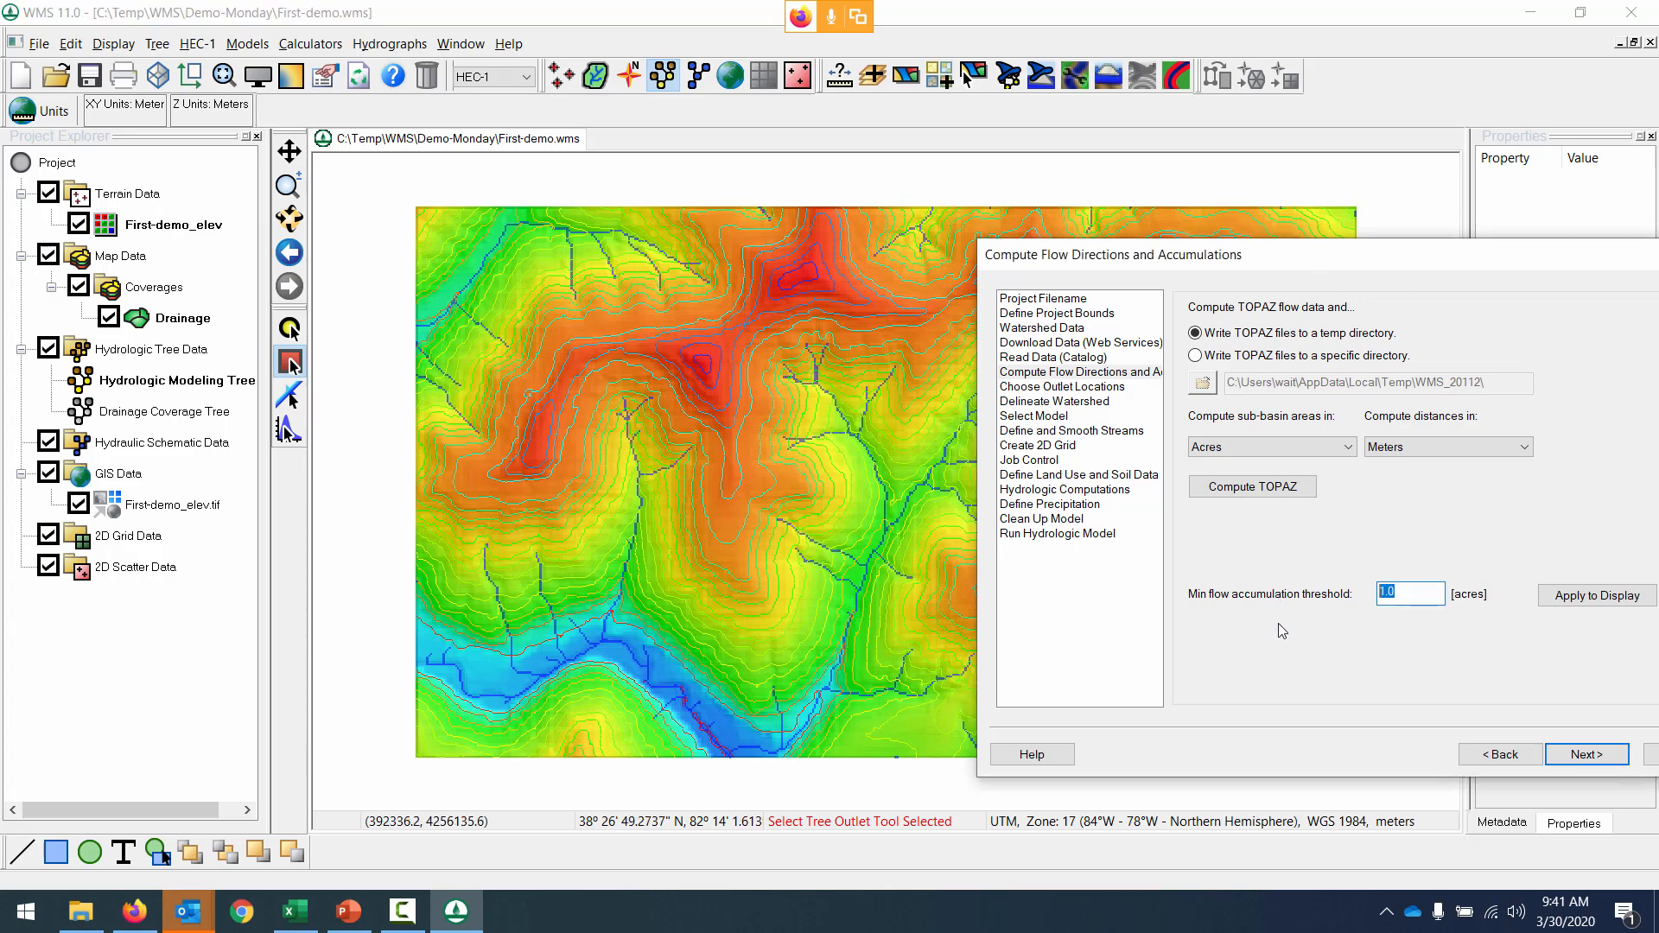
{"action": "type", "text": "5.0"}
{"action": "left_click", "coordinate": [1609, 596]}
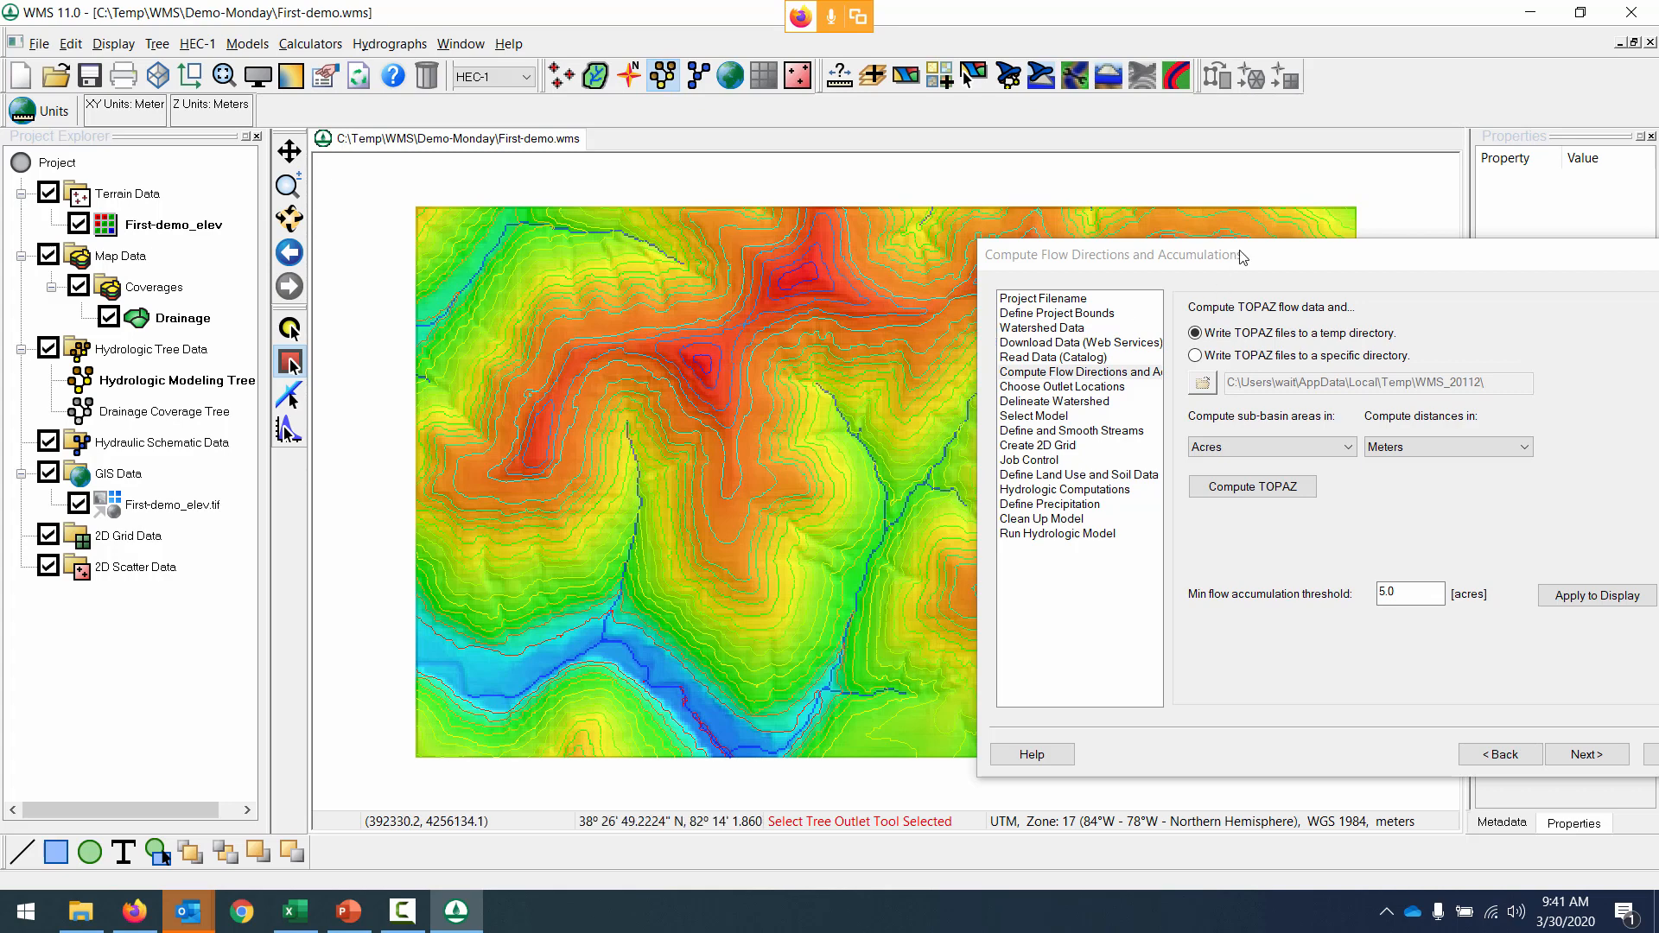
Close the wizard and add the World Street Map online map to the project.
{"action": "left_click_drag", "start_coordinate": [1242, 257], "coordinate": [977, 315]}
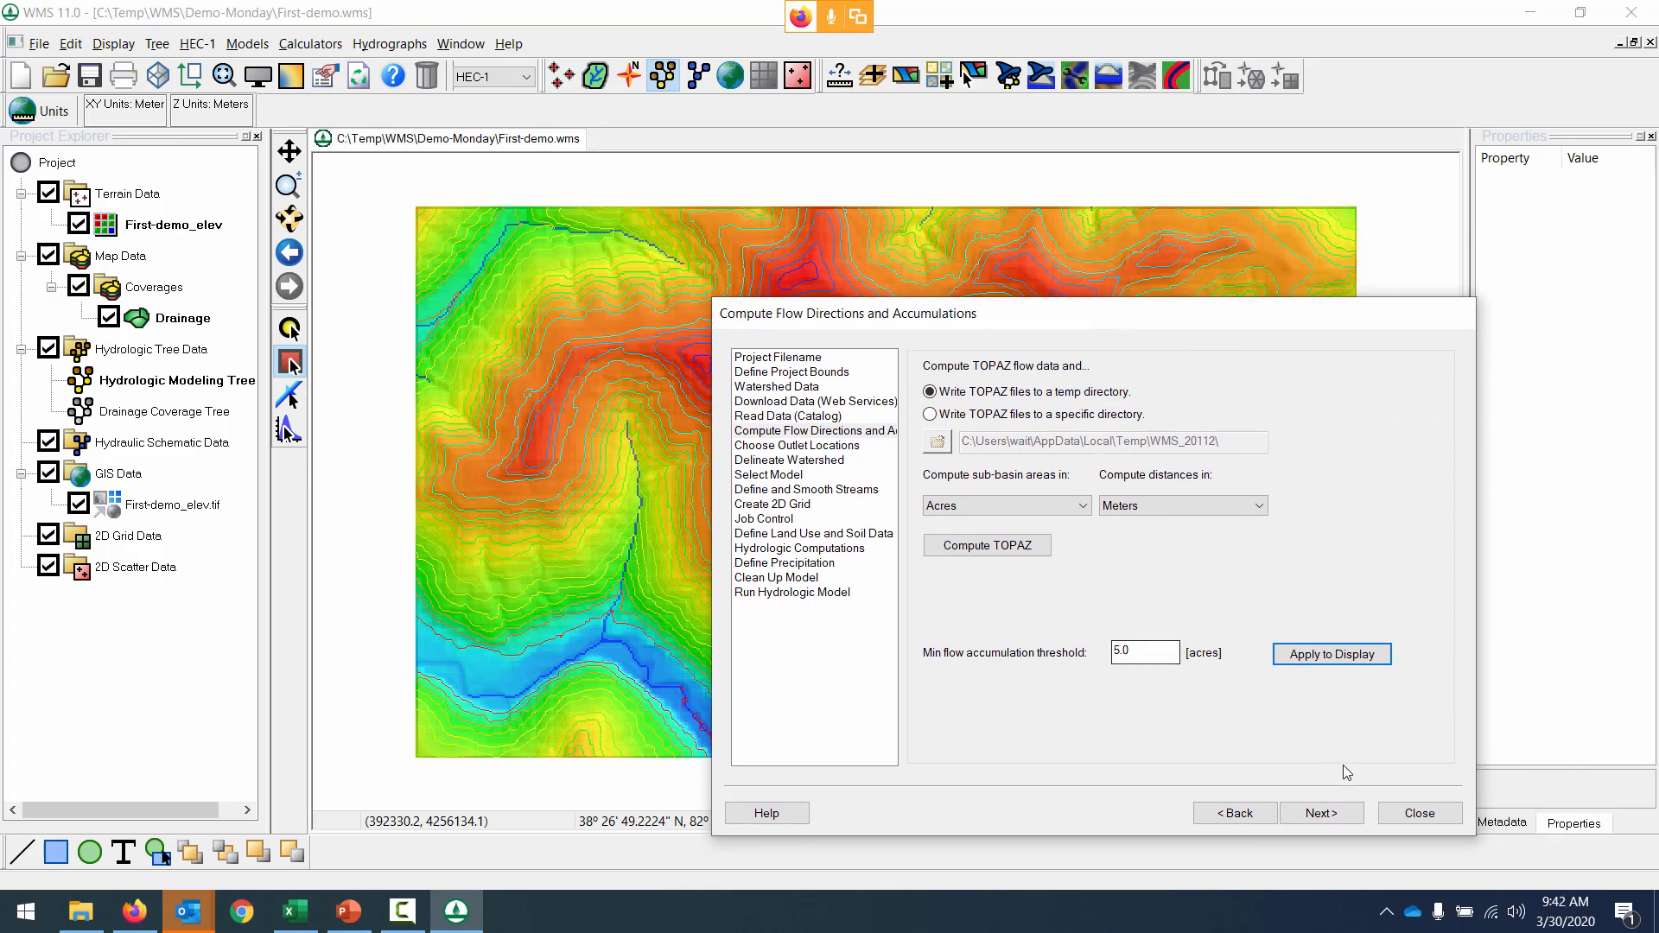
{"action": "left_click", "coordinate": [1188, 275]}
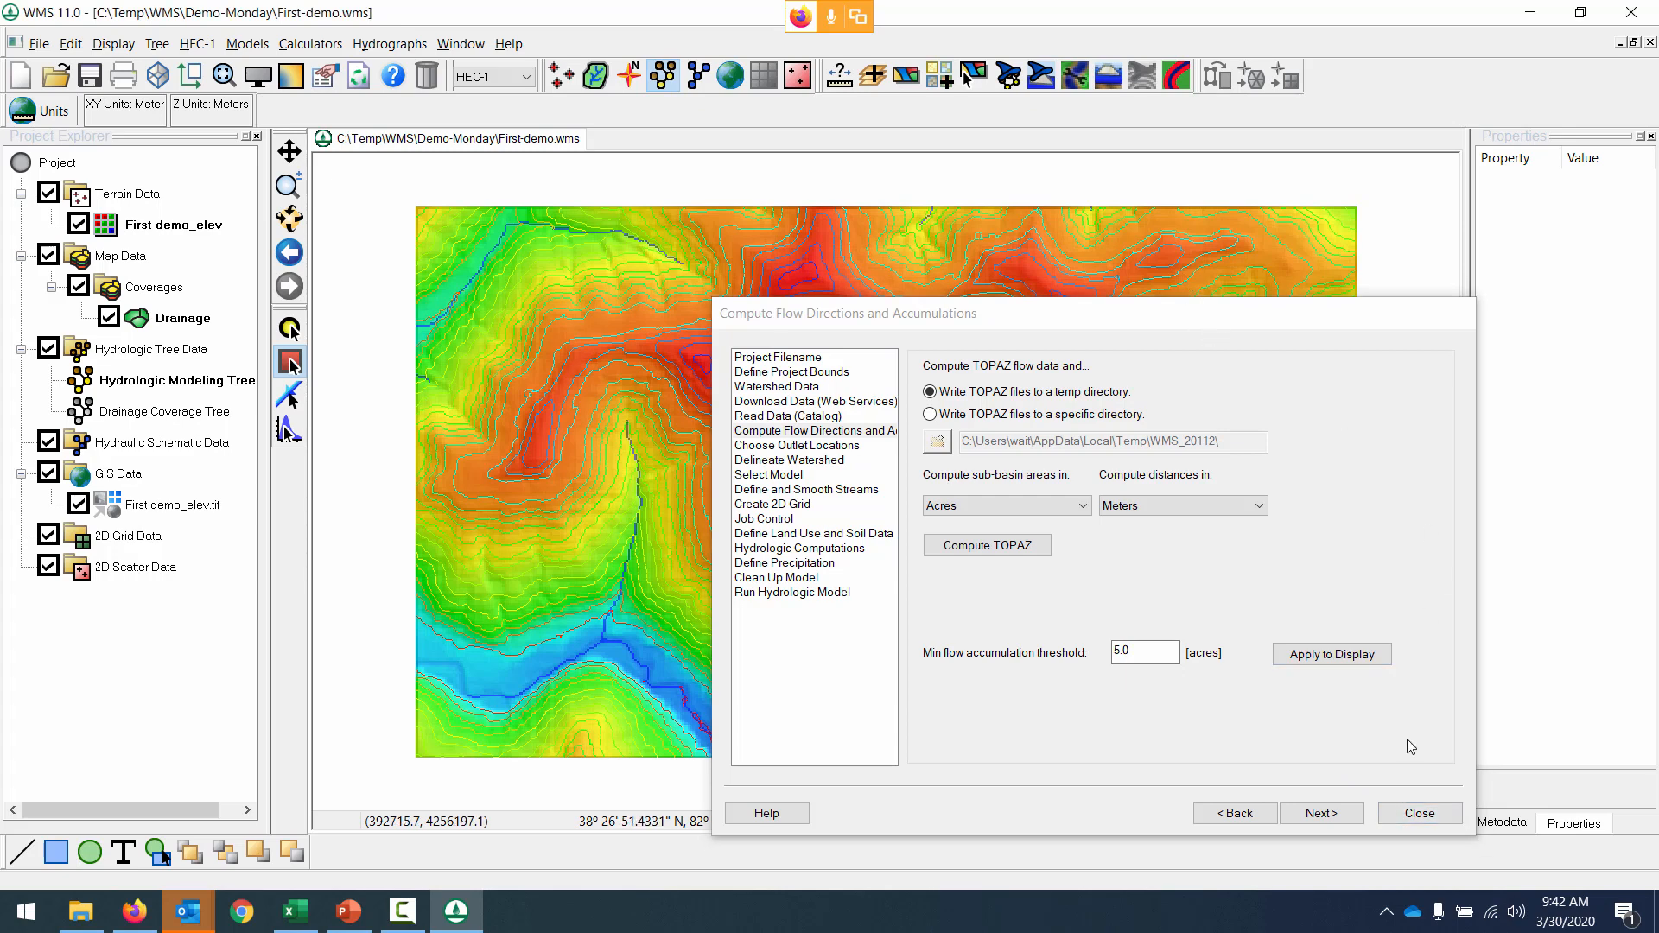
{"action": "left_click", "coordinate": [1419, 814]}
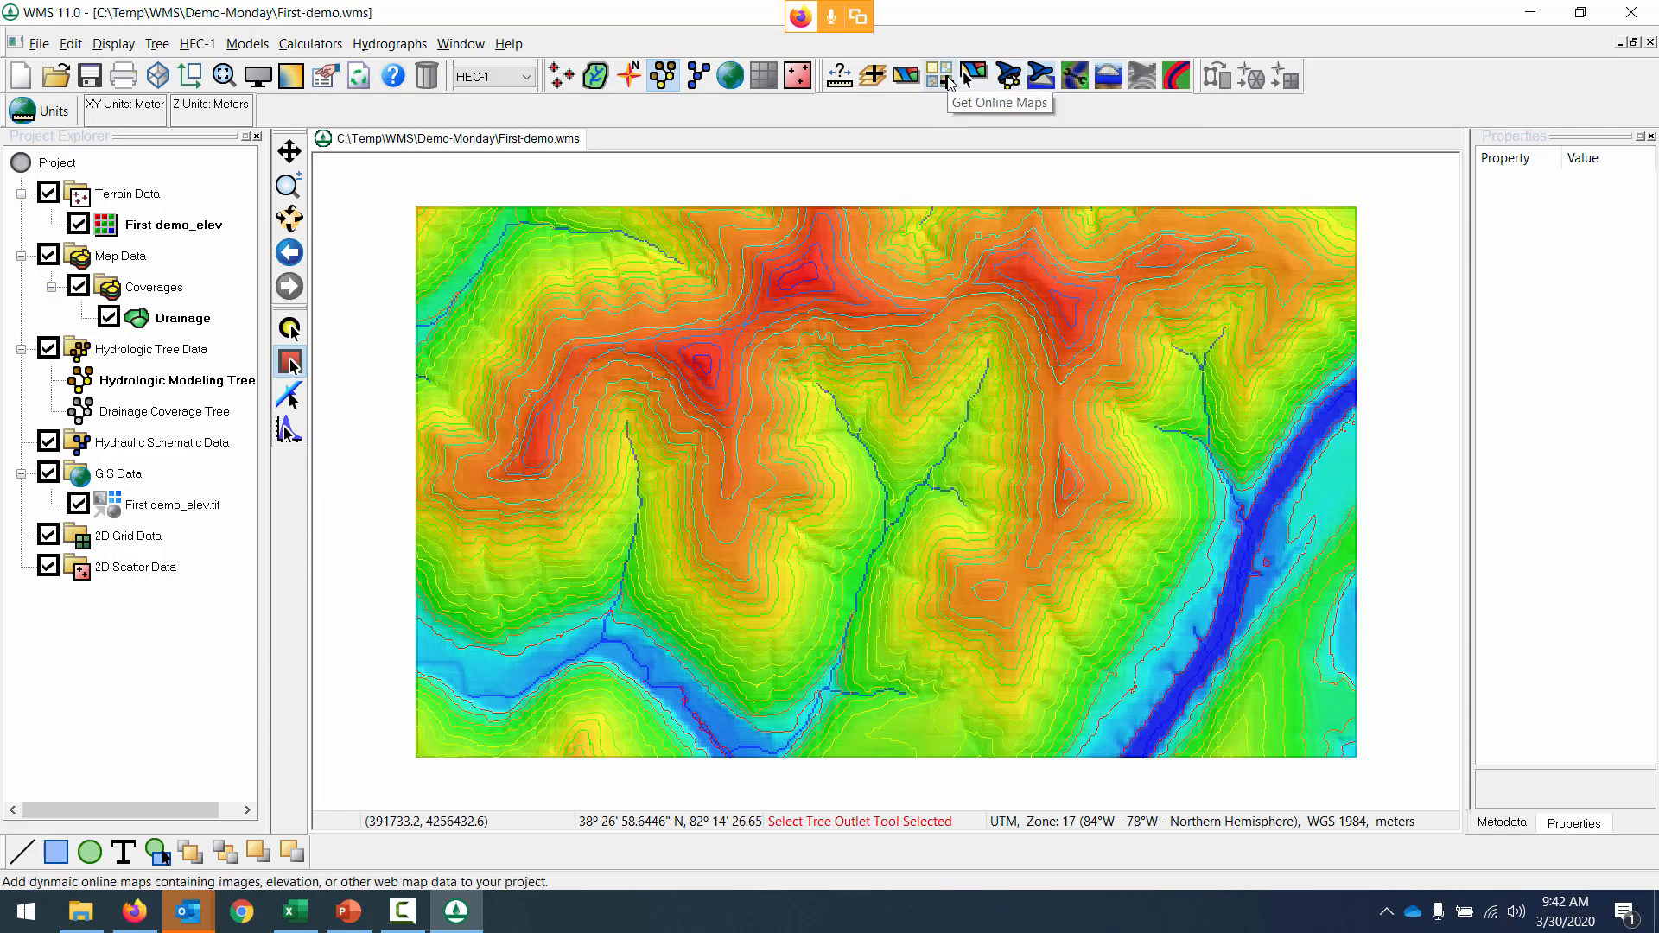
{"action": "left_click", "coordinate": [948, 82]}
{"action": "left_click", "coordinate": [879, 372]}
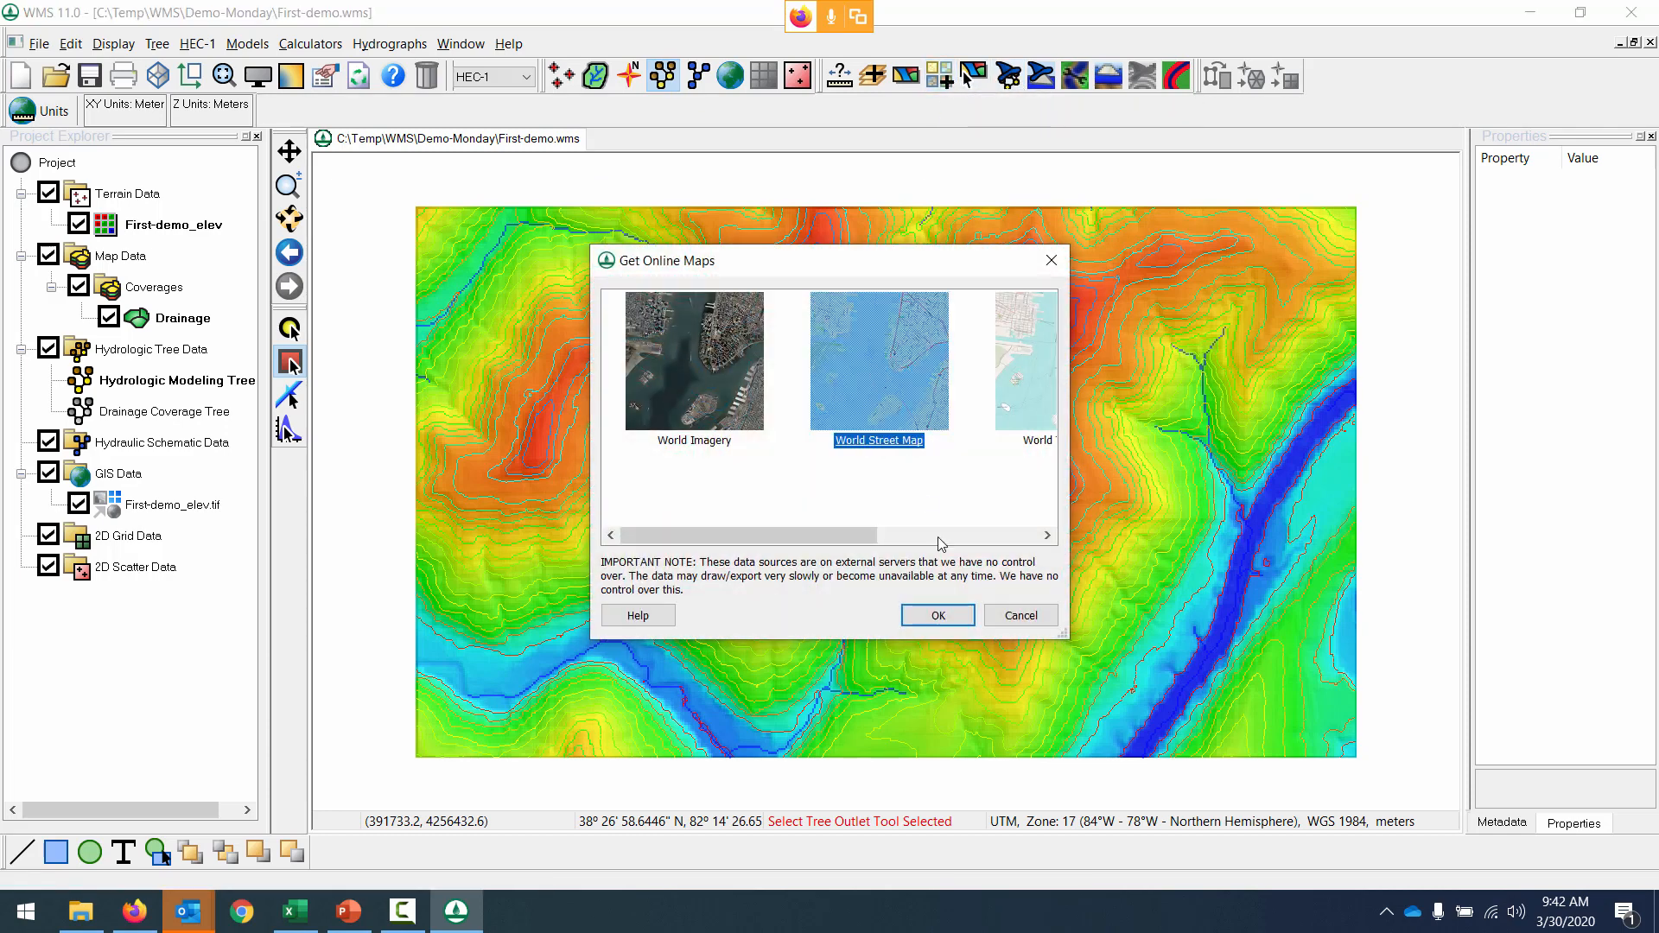
{"action": "left_click", "coordinate": [938, 615]}
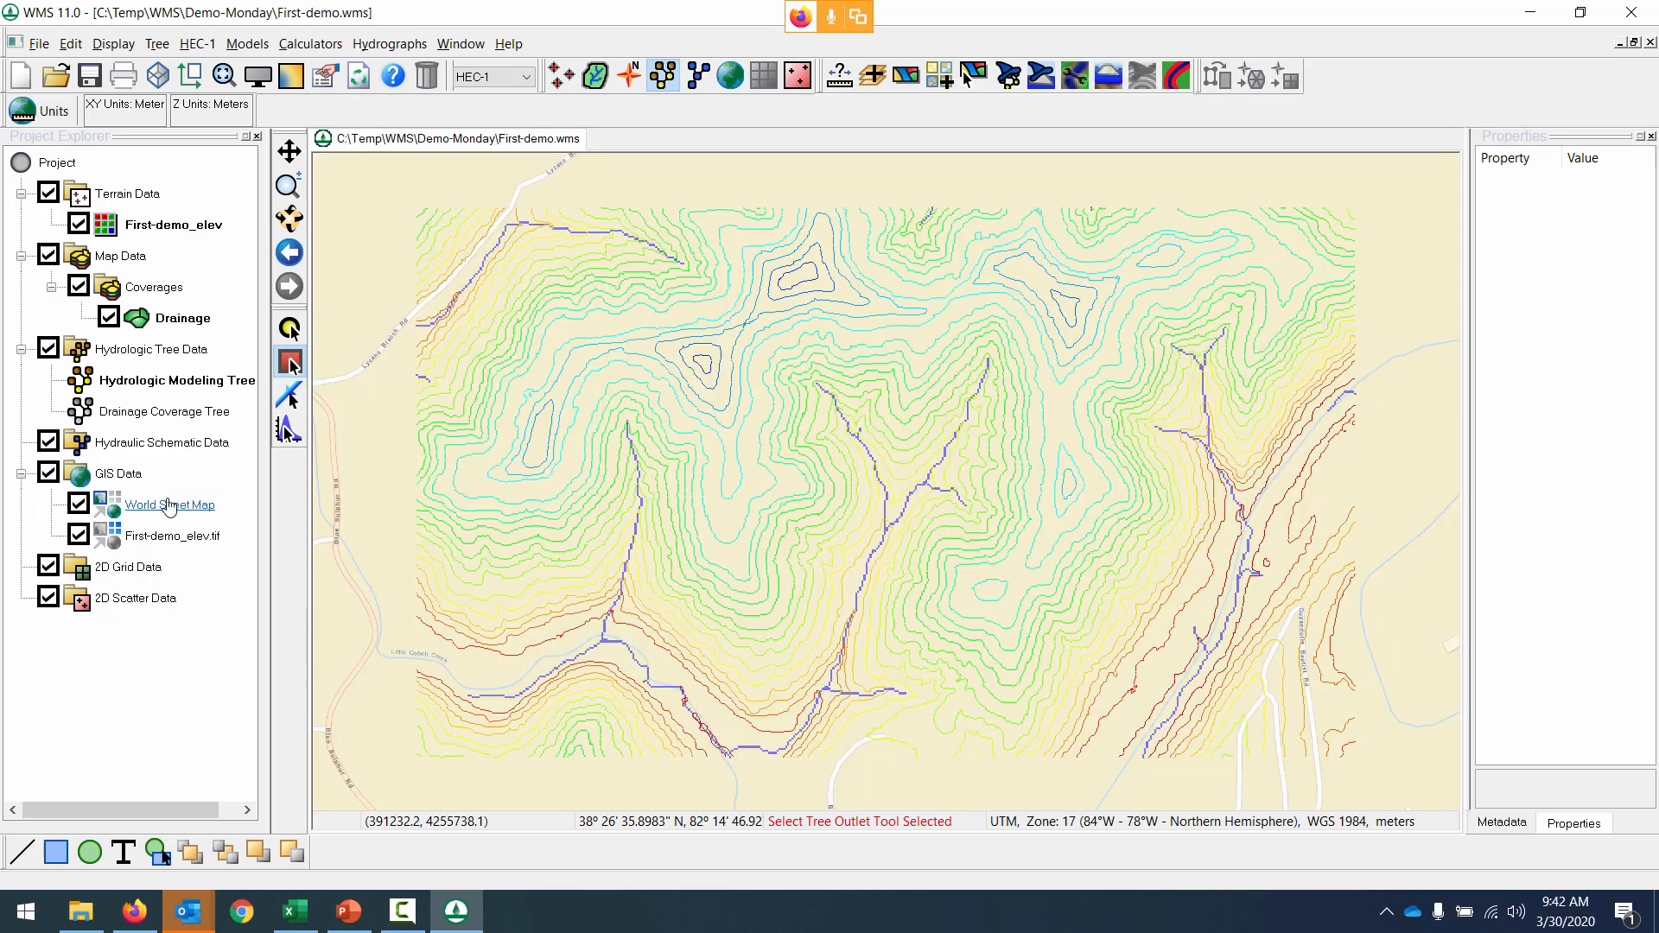
Toggle the terrain and GIS layers, ending with World Street Map and First-demo_elev.tif hidden and the First-demo_elev terrain shown.
{"action": "left_click", "coordinate": [78, 225]}
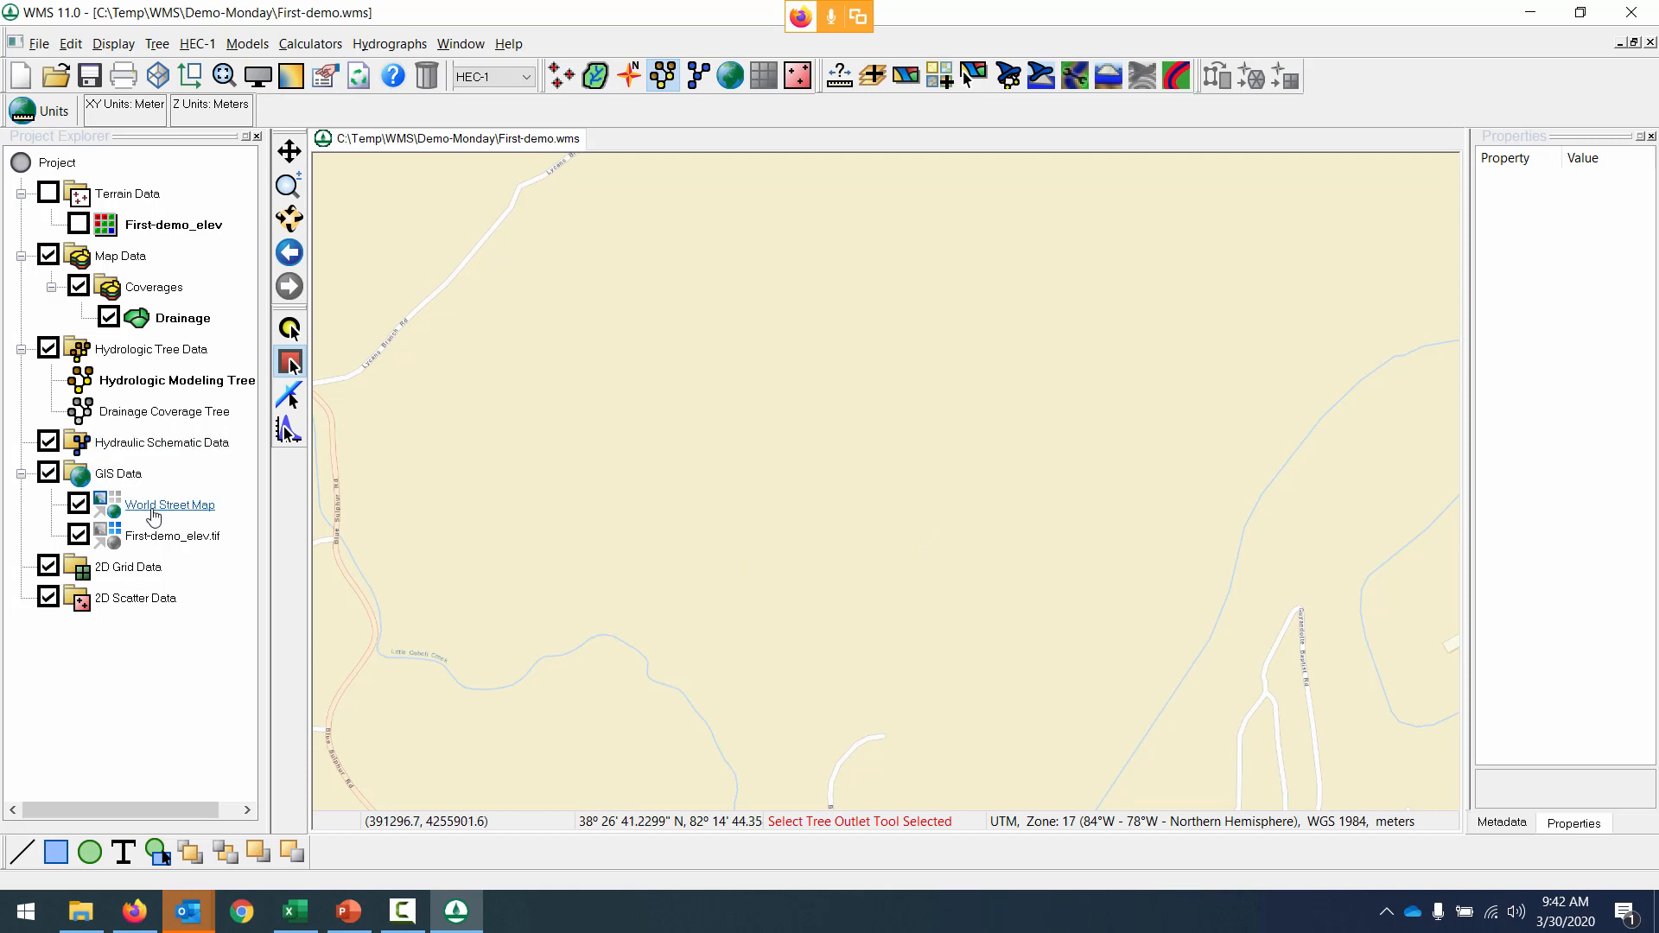
{"action": "left_click", "coordinate": [78, 535]}
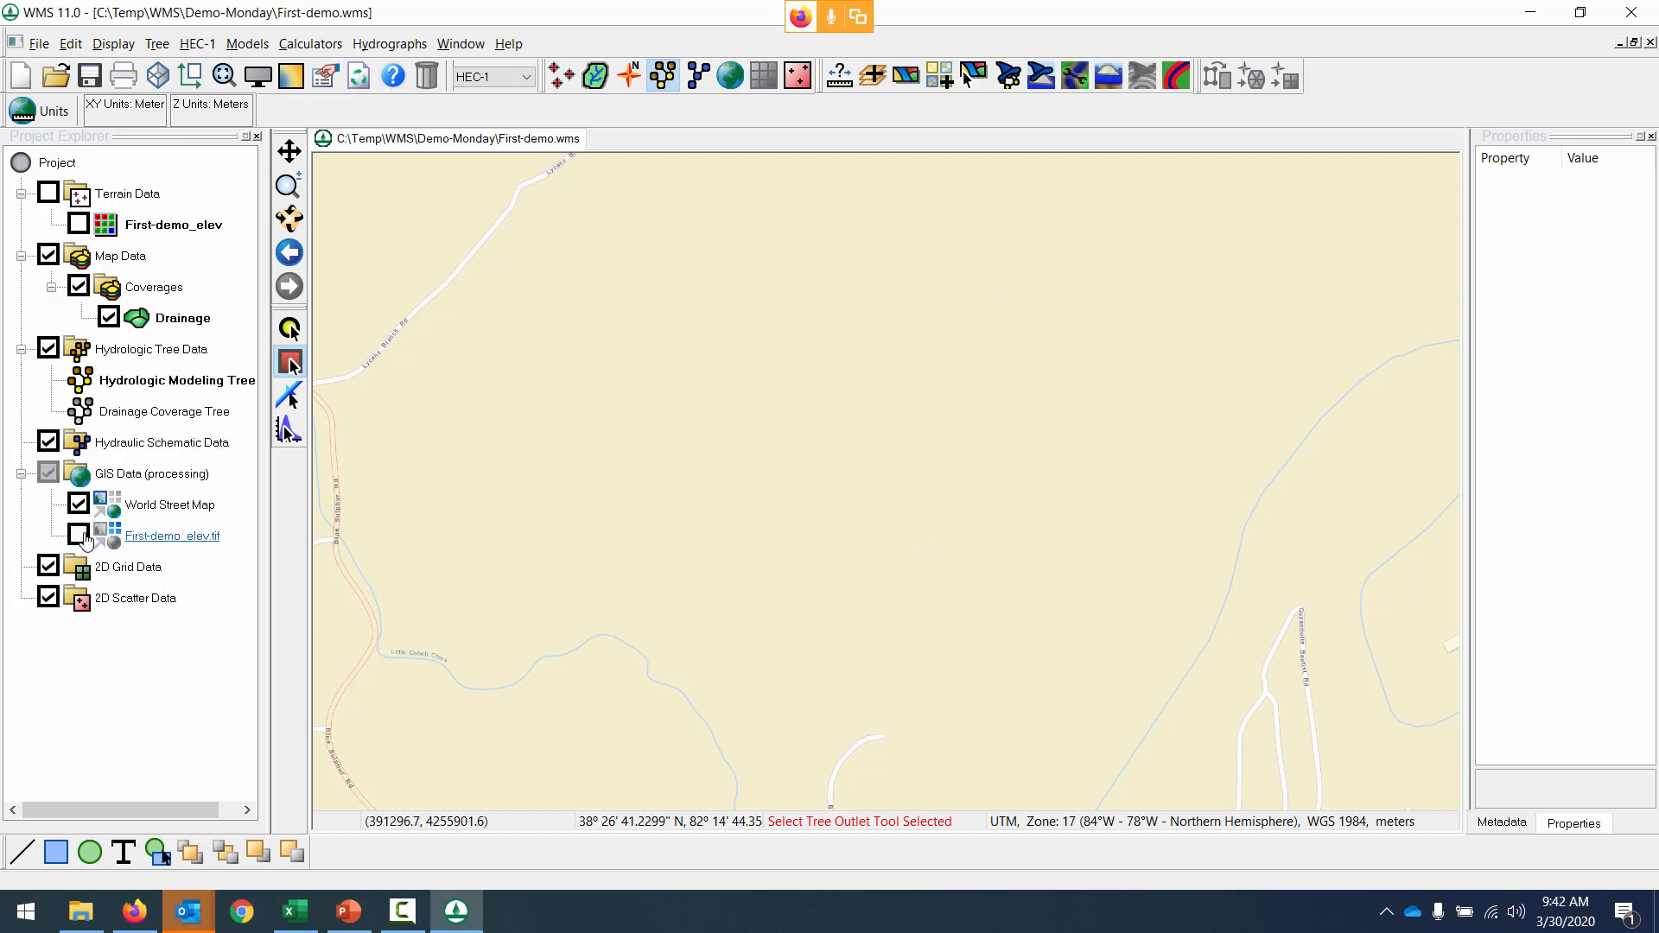
{"action": "left_click", "coordinate": [86, 535]}
{"action": "left_click", "coordinate": [86, 505]}
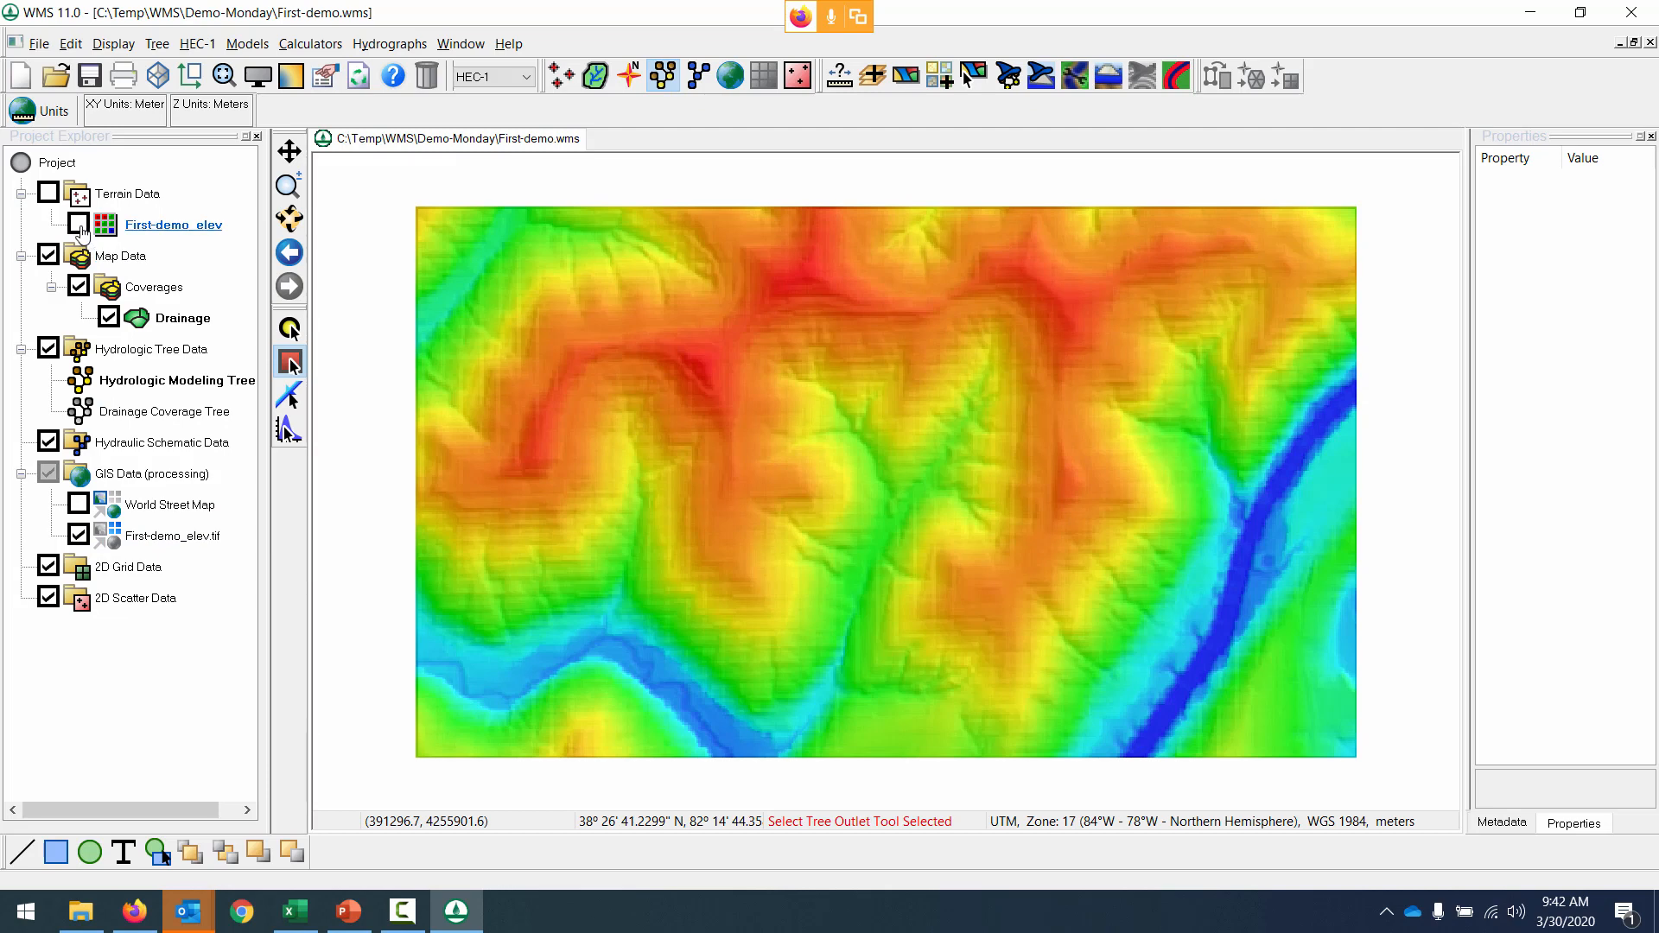
{"action": "left_click", "coordinate": [78, 224]}
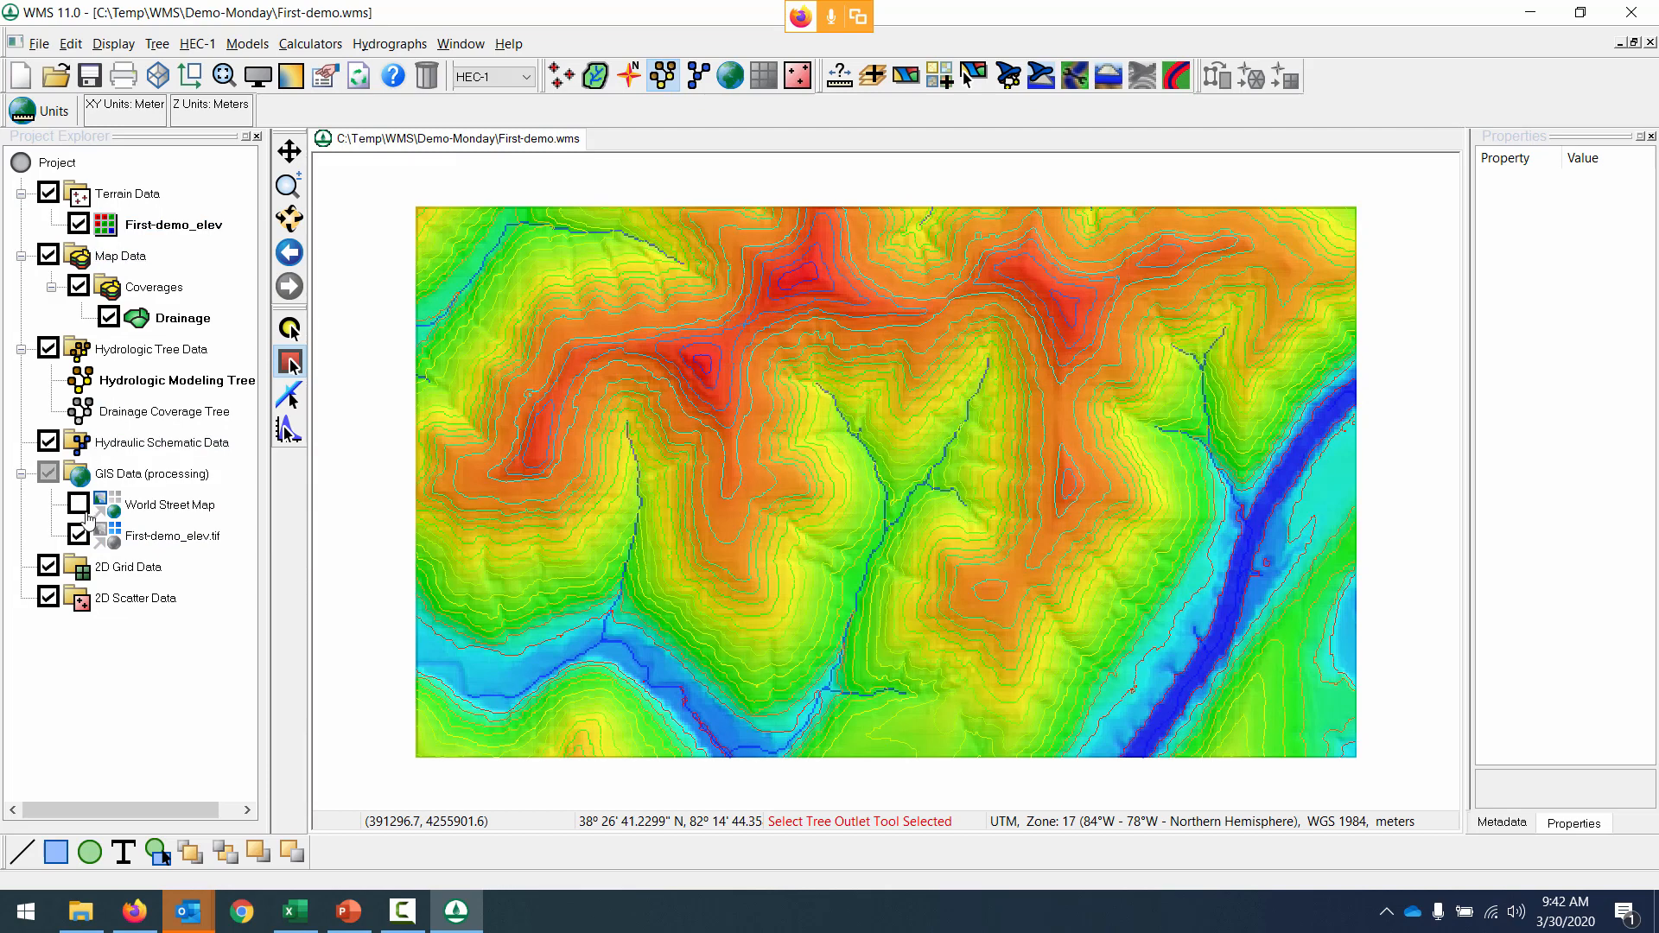
{"action": "left_click", "coordinate": [78, 535]}
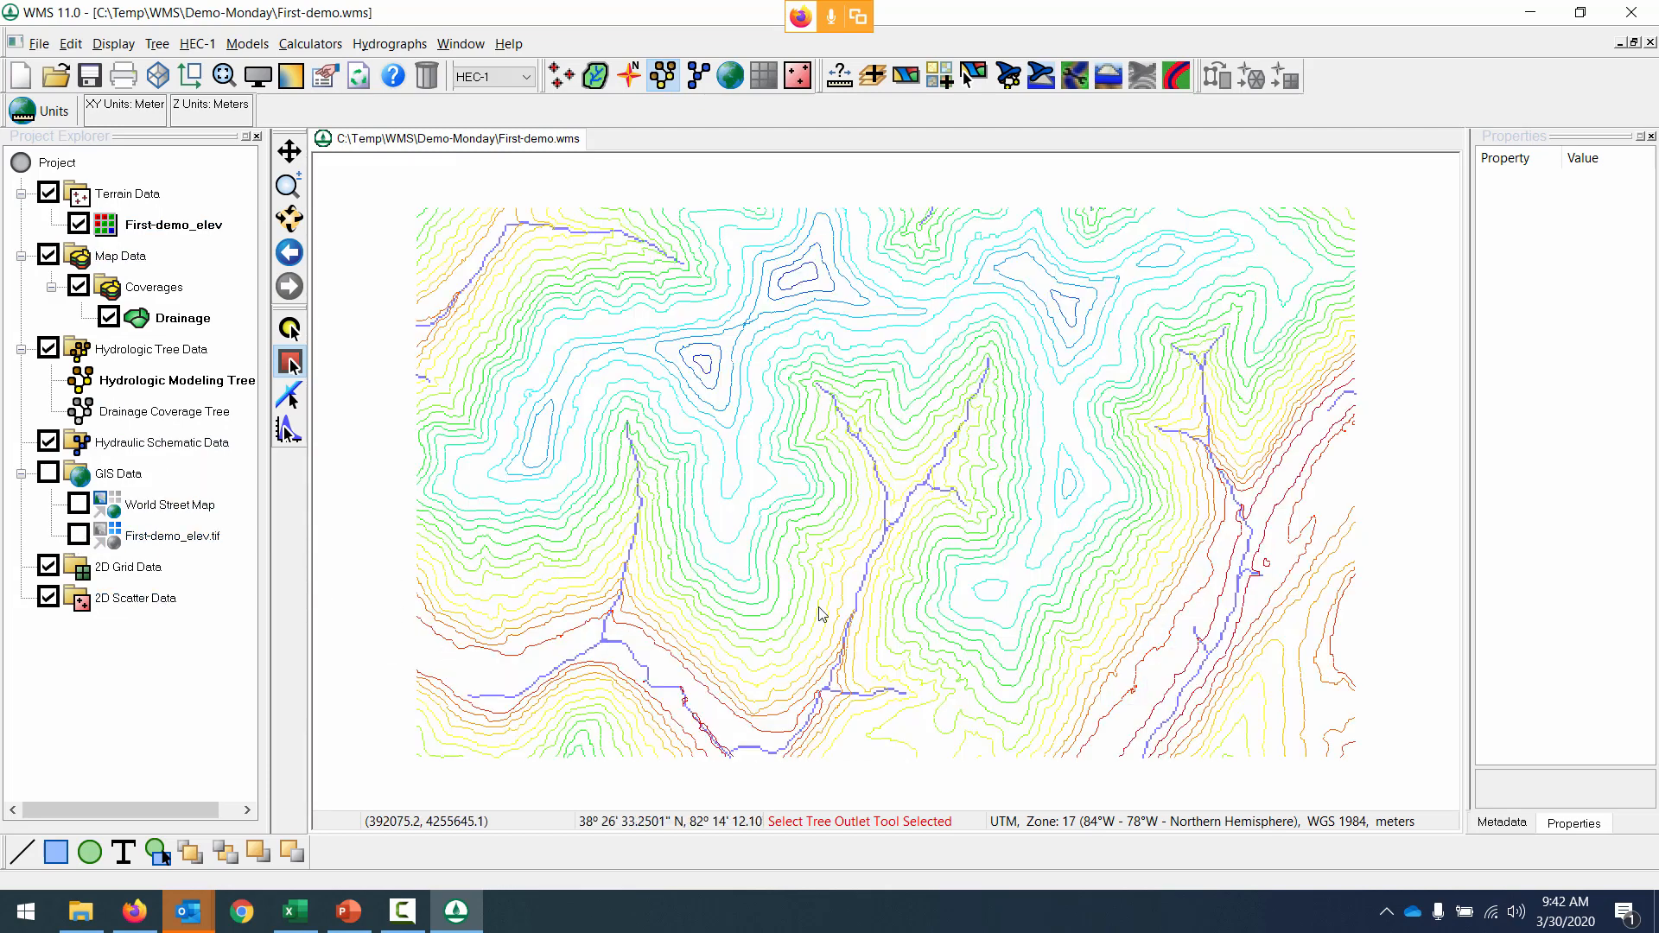
Reopen the hydrologic modeling wizard at Choose Outlet Locations and create an outlet point on the central valley's stream, below its tributary junction.
{"action": "left_click", "coordinate": [1007, 76]}
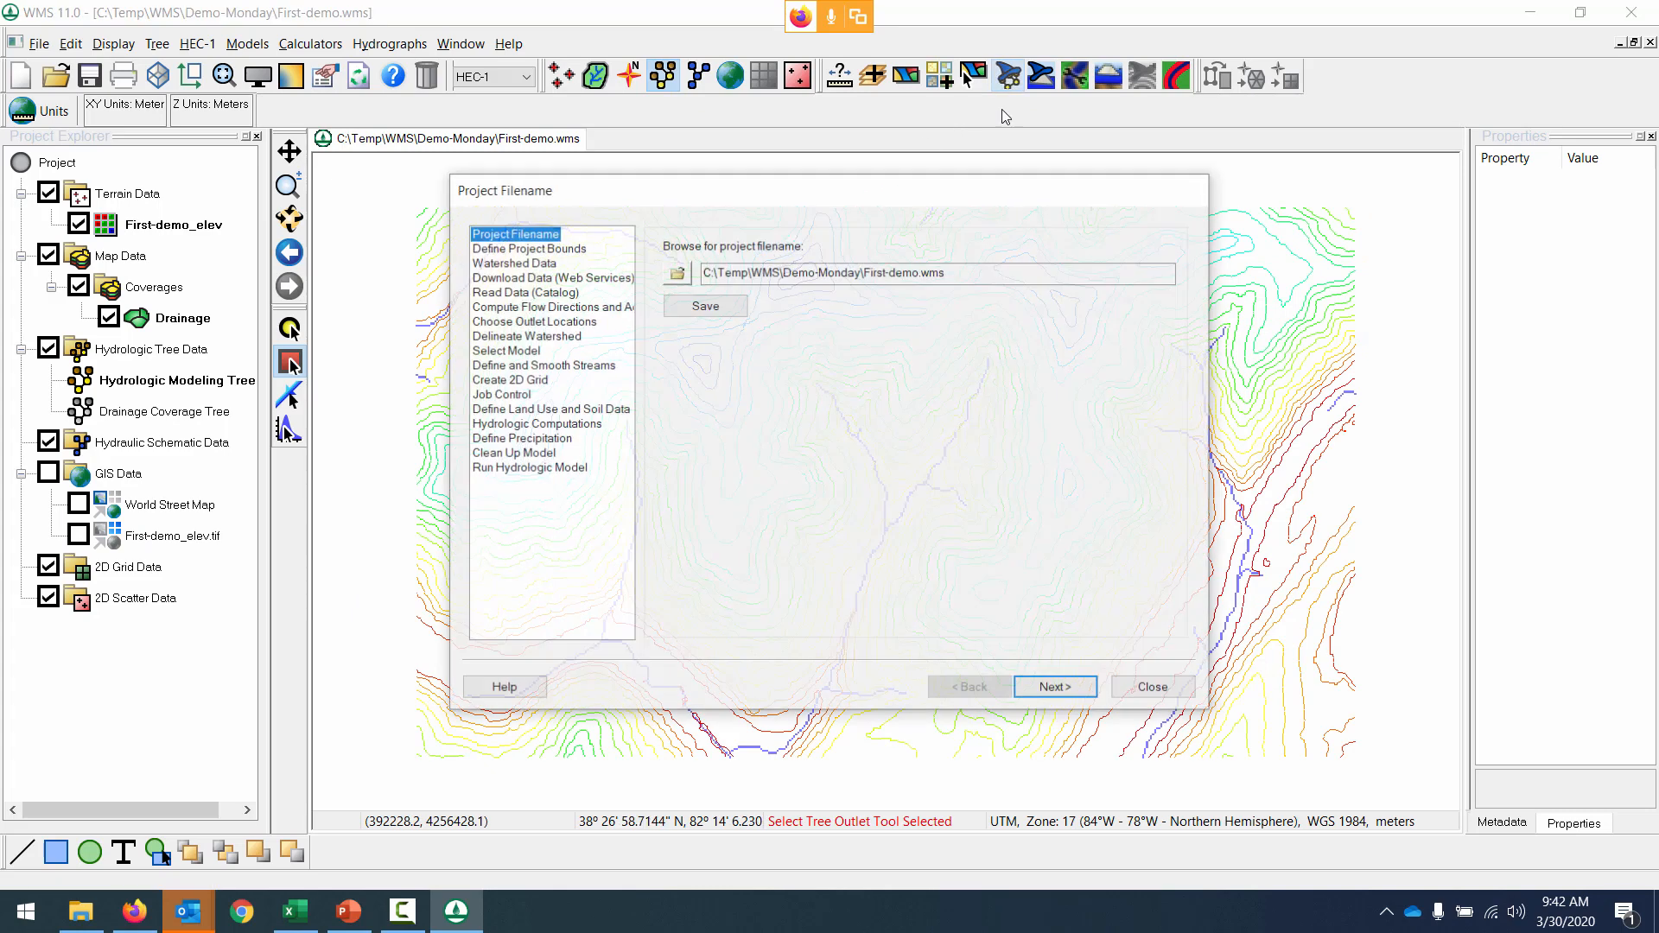
{"action": "left_click", "coordinate": [594, 322]}
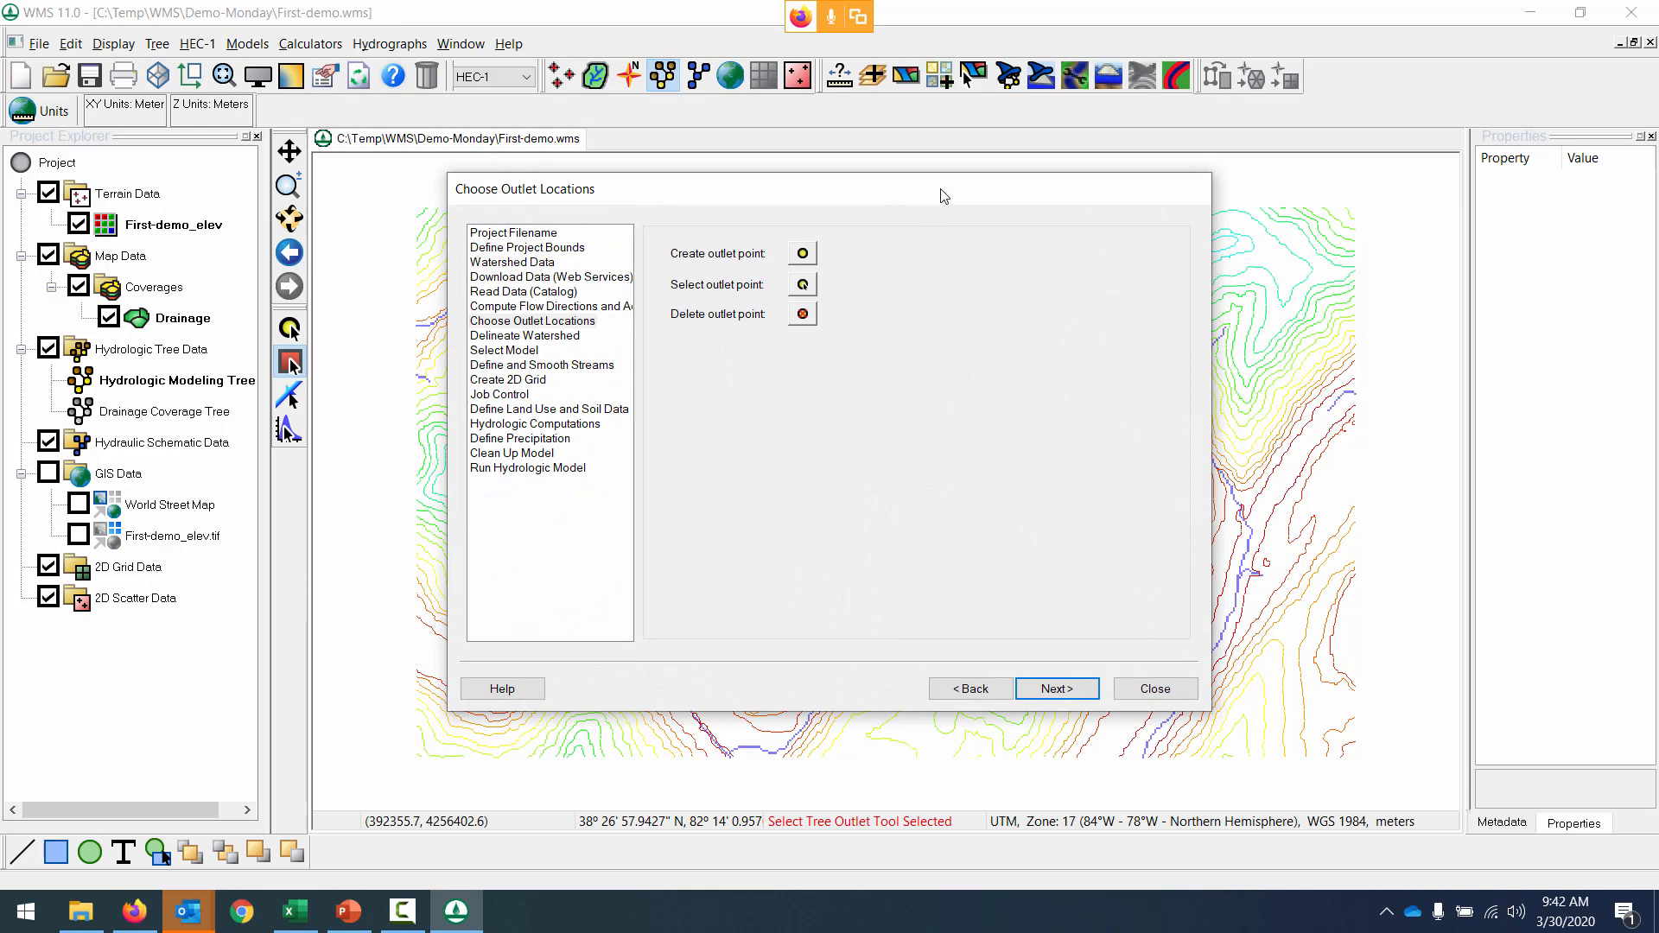
{"action": "left_click_drag", "start_coordinate": [944, 197], "coordinate": [1600, 266]}
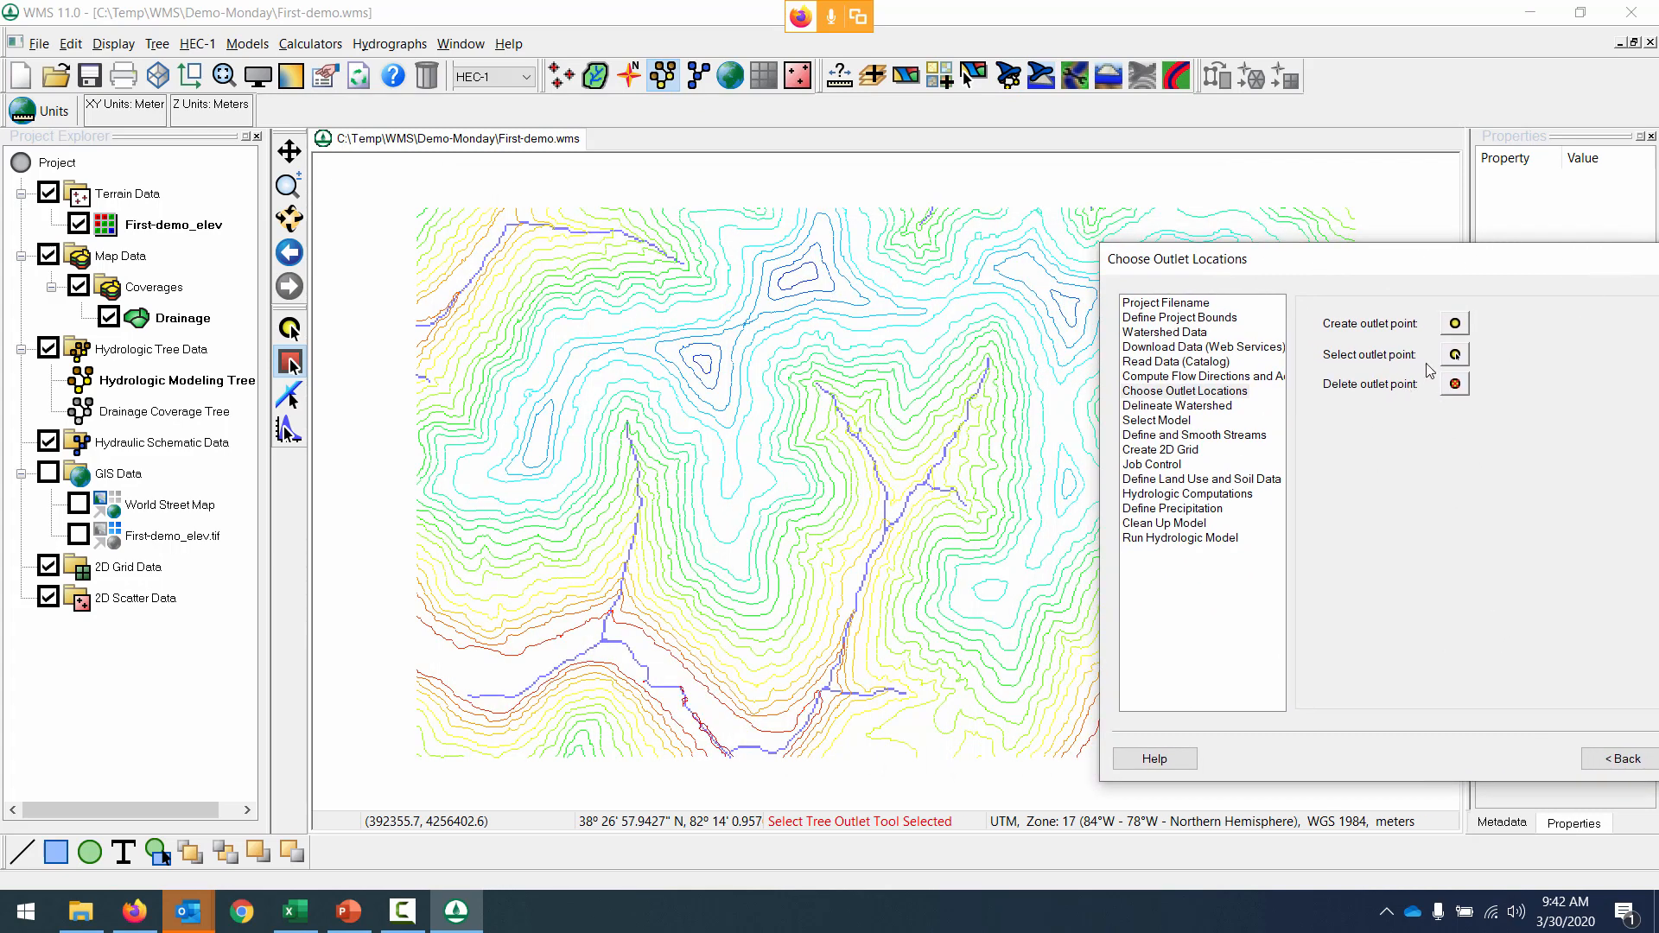
{"action": "left_click", "coordinate": [1461, 331]}
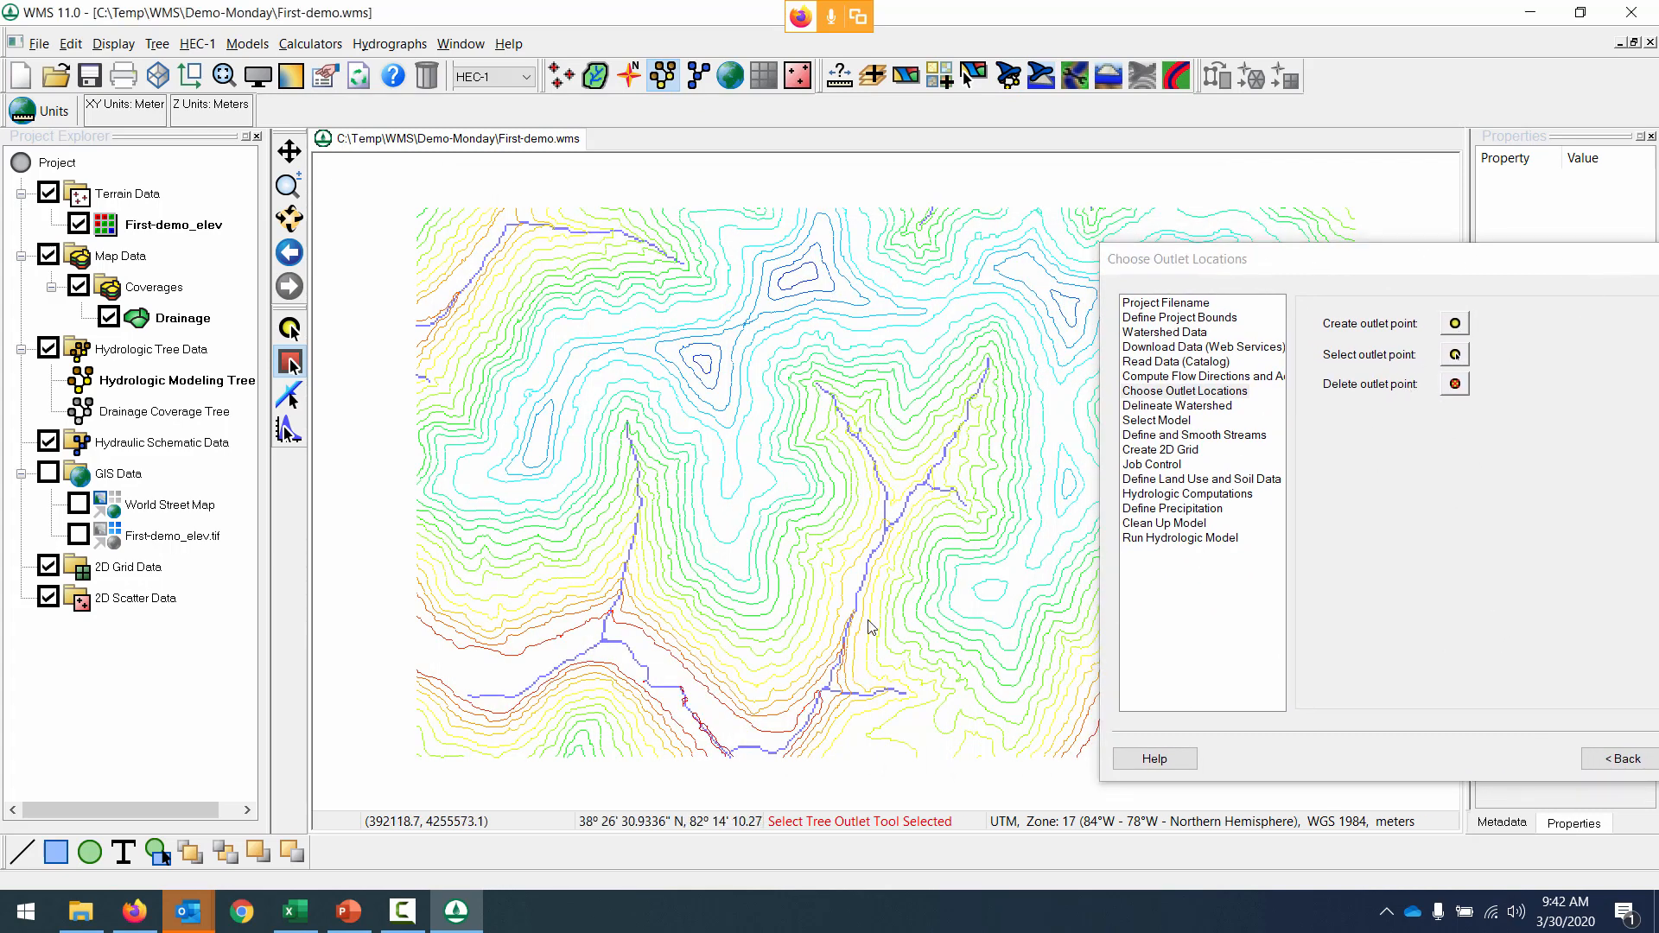
{"action": "left_click", "coordinate": [1459, 325]}
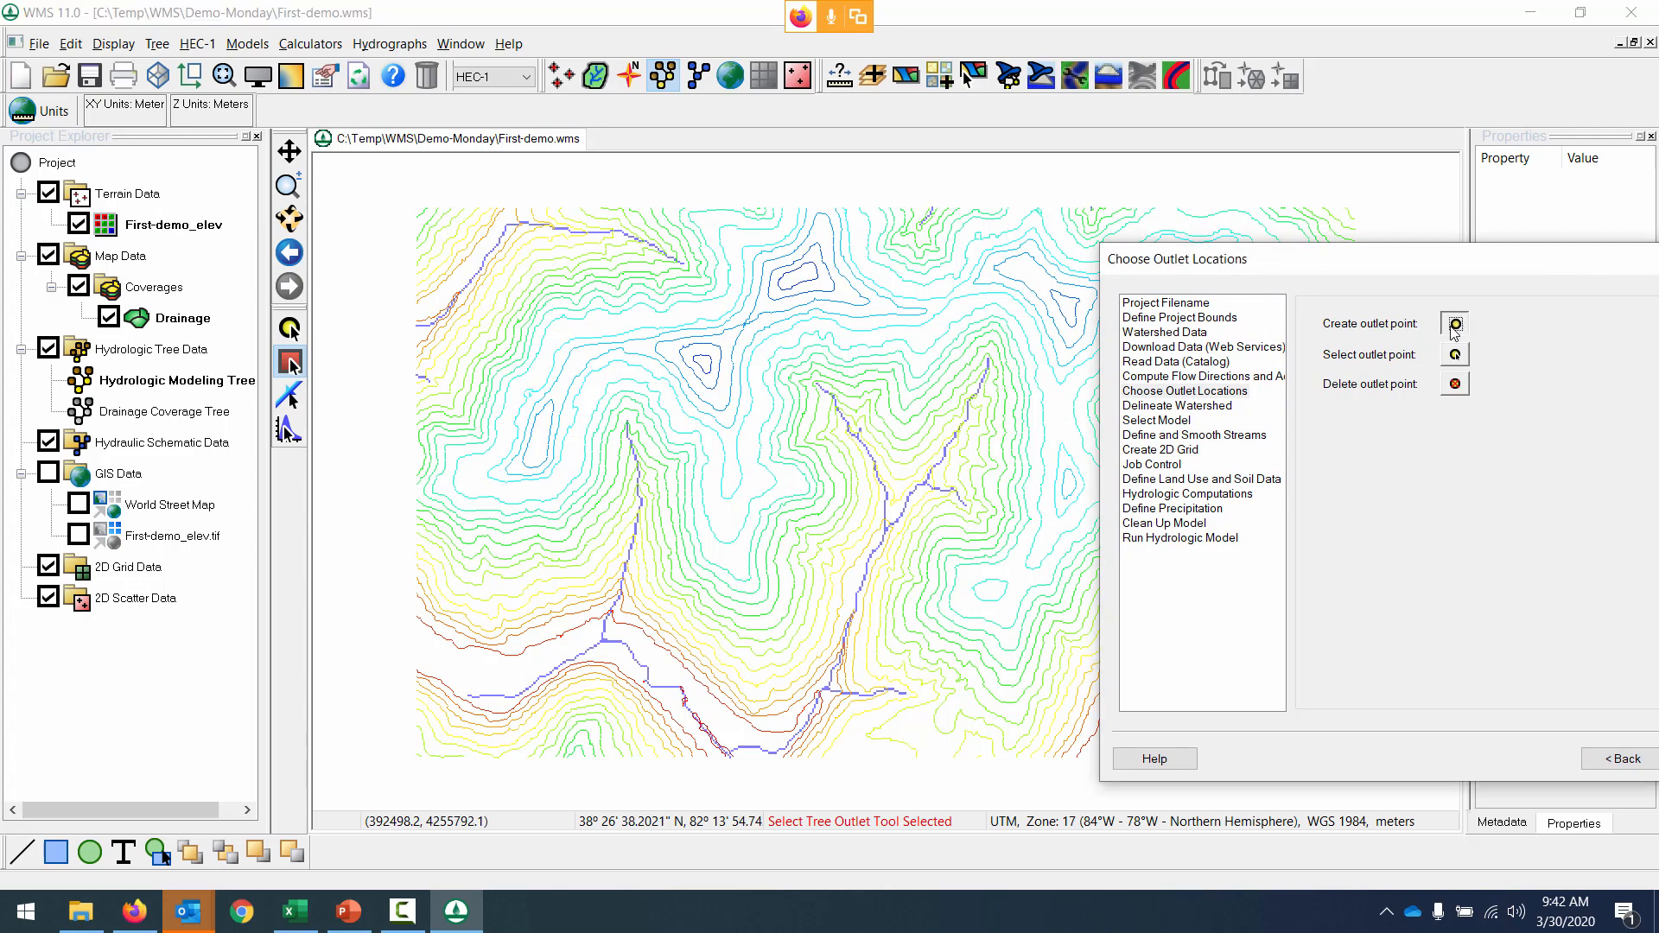
{"action": "left_click", "coordinate": [856, 606]}
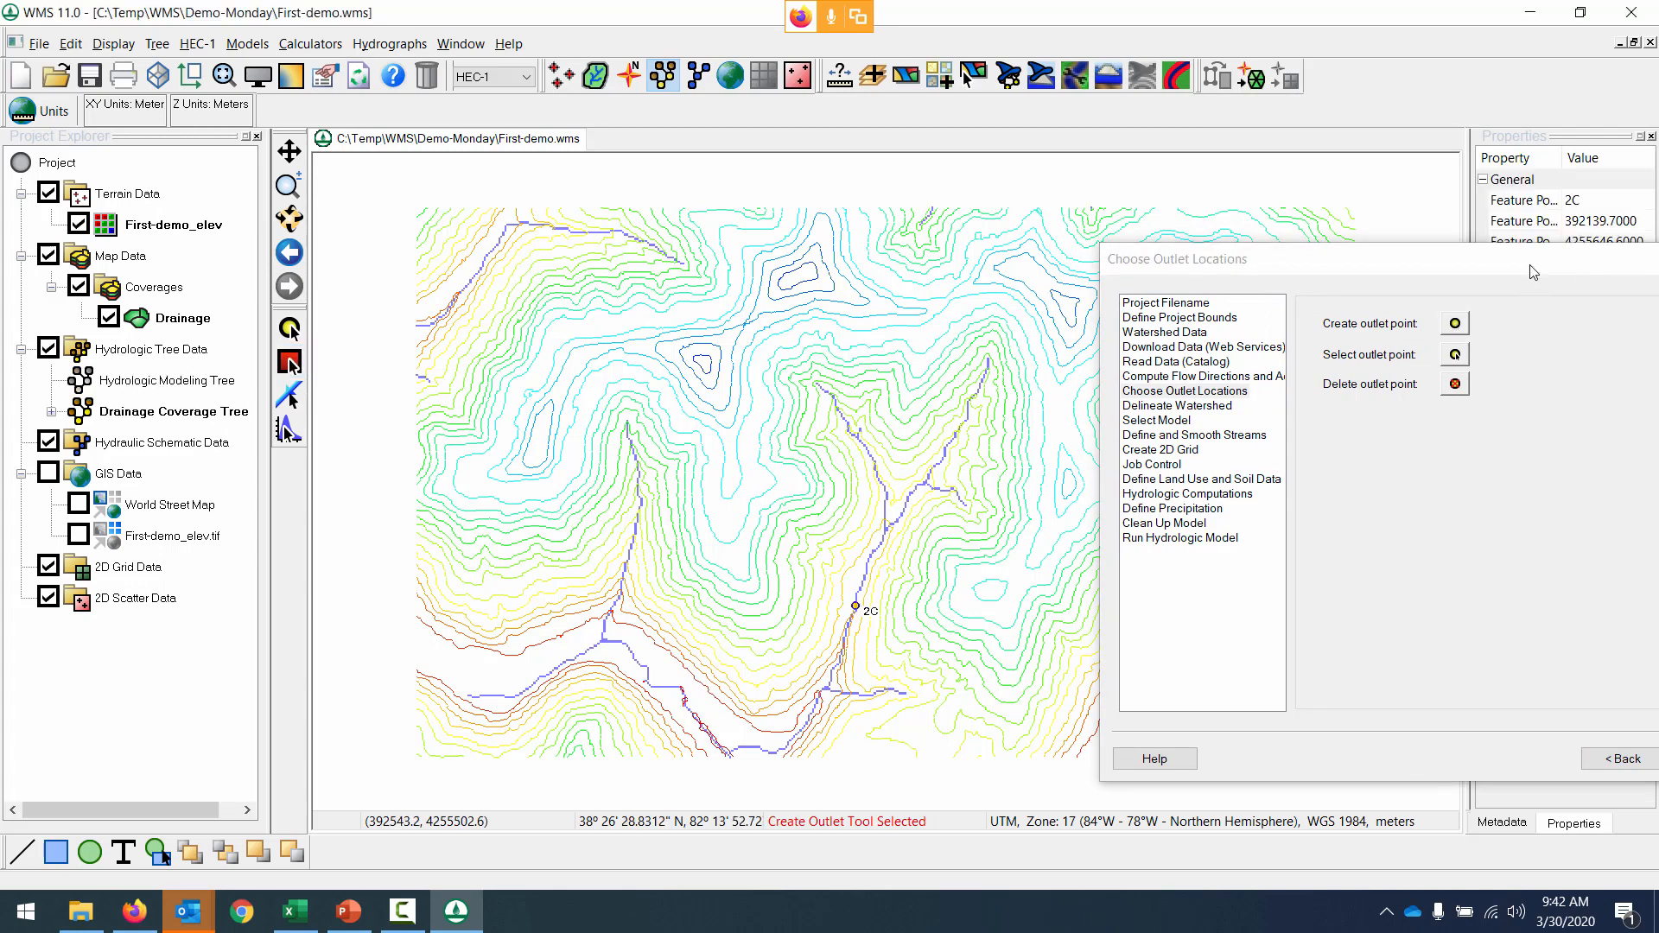
Advance to Delineate Watershed, delineate the watershed above the outlet point, and close the wizard.
{"action": "left_click_drag", "start_coordinate": [1533, 271], "coordinate": [1474, 261]}
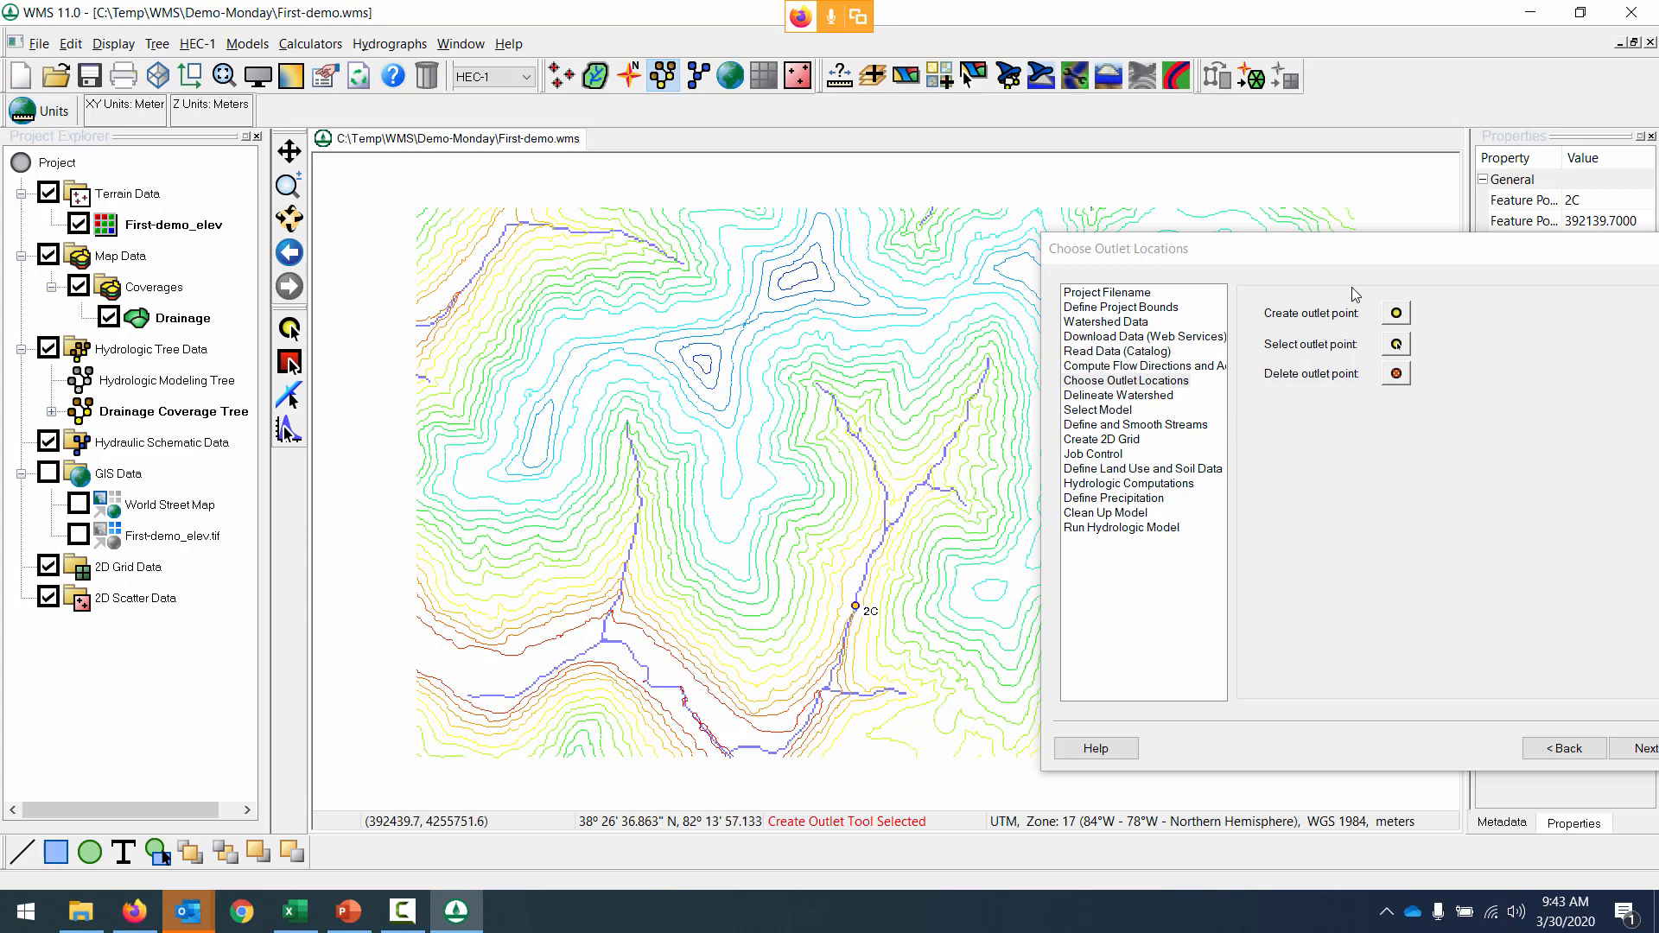
{"action": "left_click_drag", "start_coordinate": [1376, 252], "coordinate": [1210, 232]}
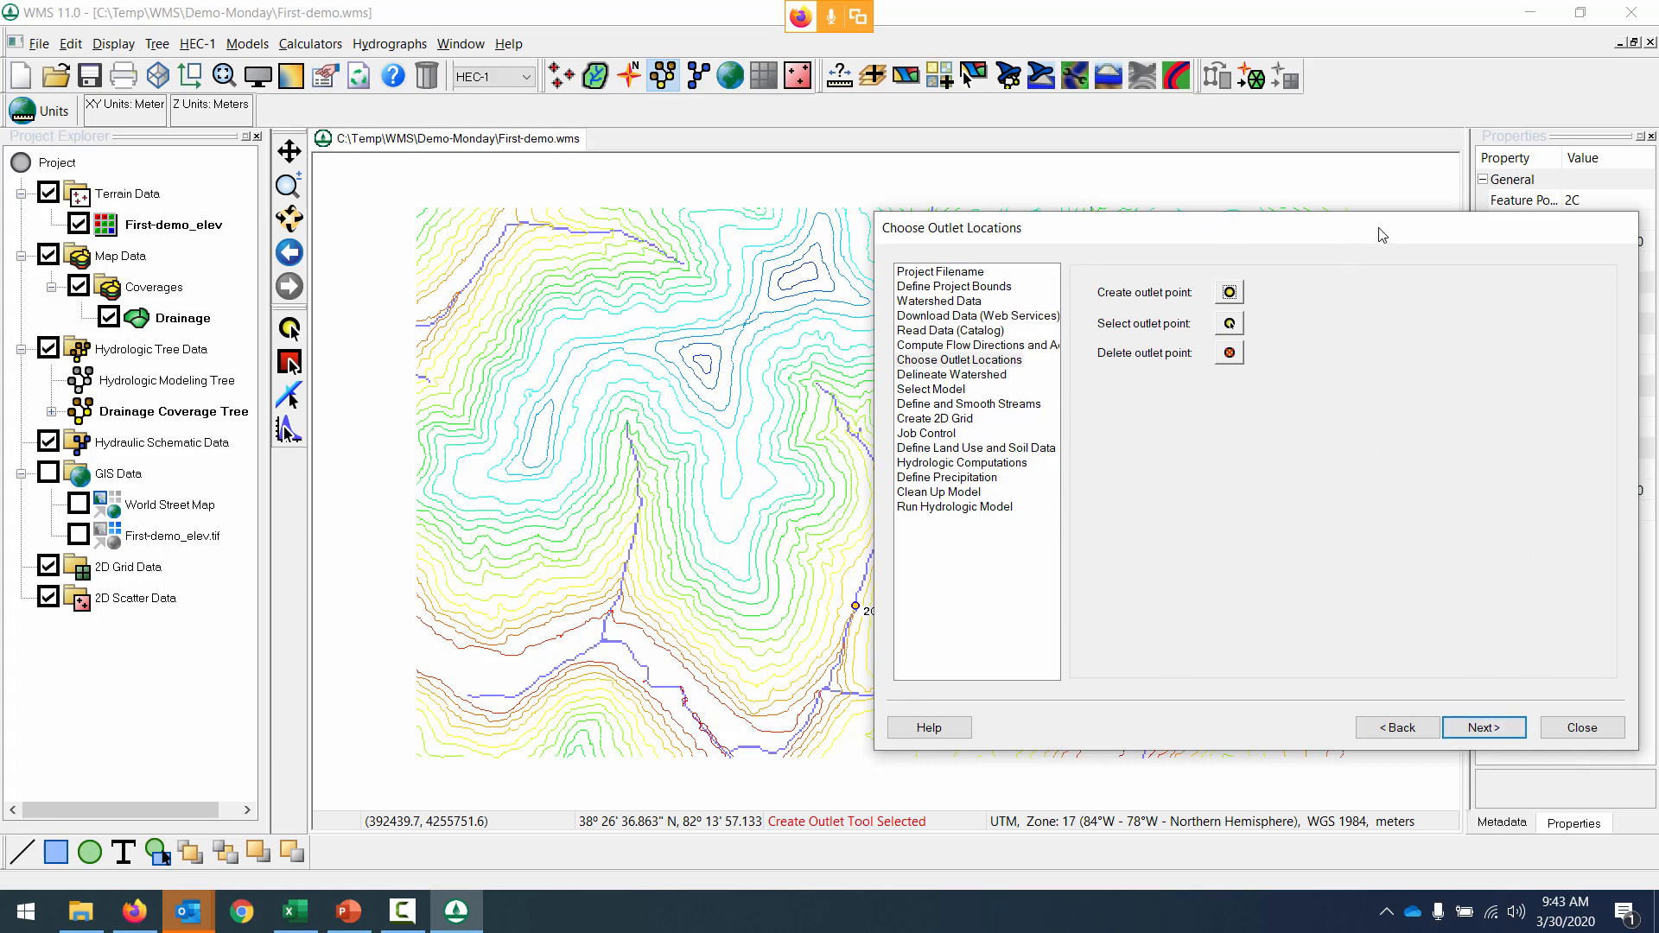
{"action": "left_click_drag", "start_coordinate": [1381, 235], "coordinate": [1470, 233]}
{"action": "left_click", "coordinate": [1566, 727]}
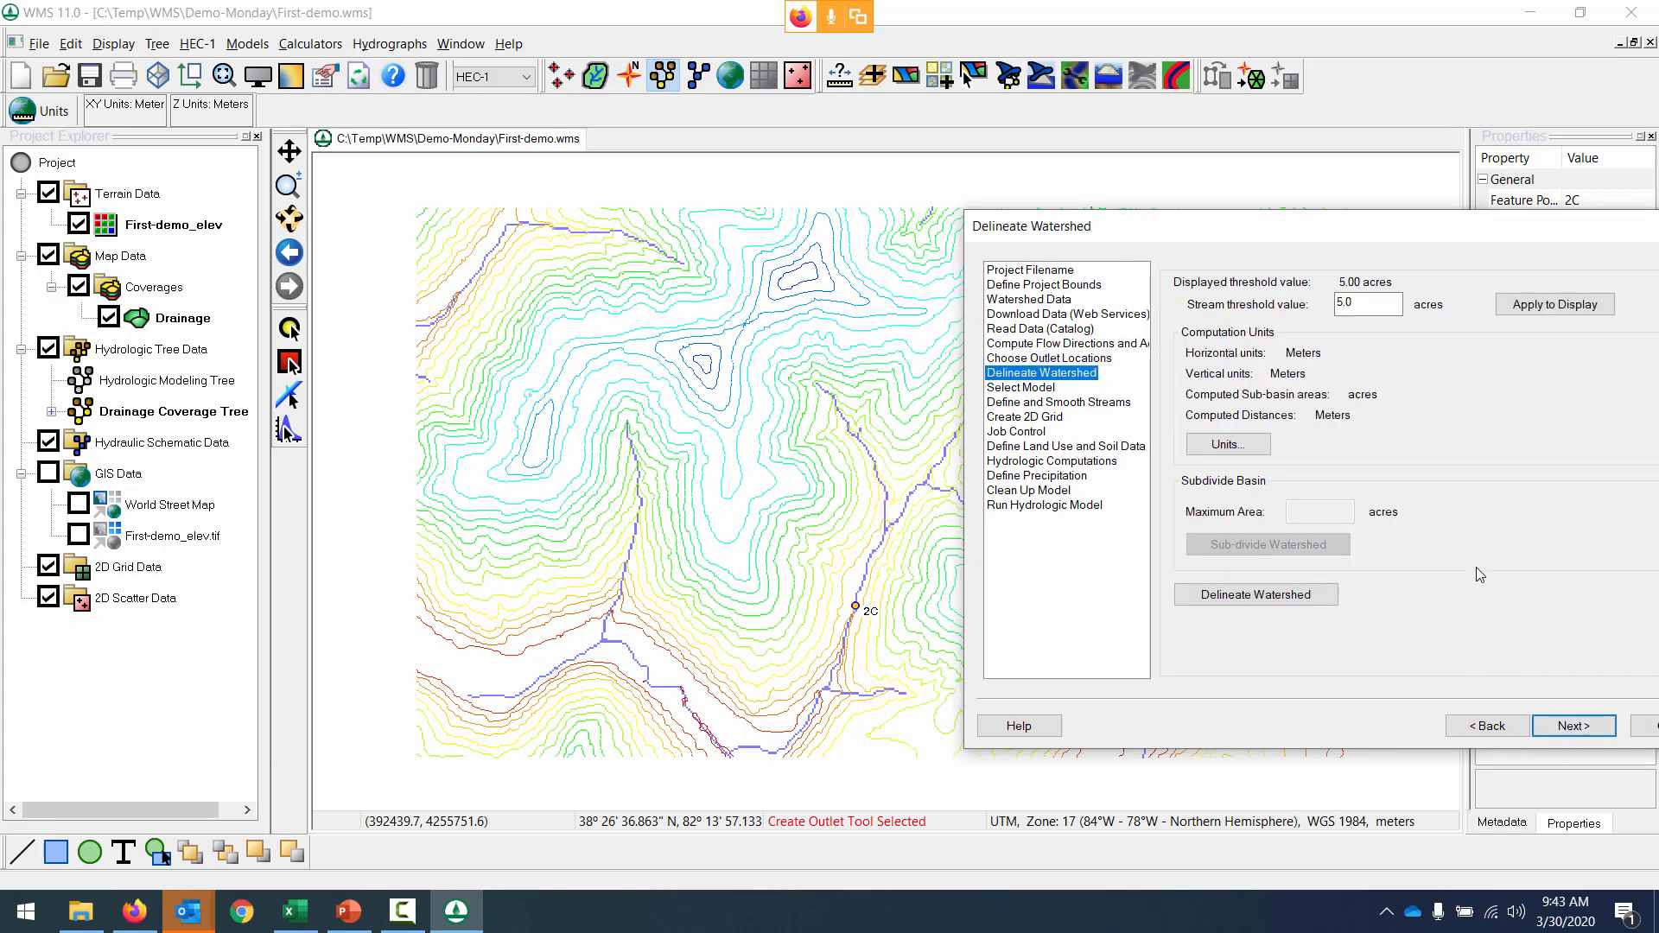
{"action": "left_click", "coordinate": [1299, 605]}
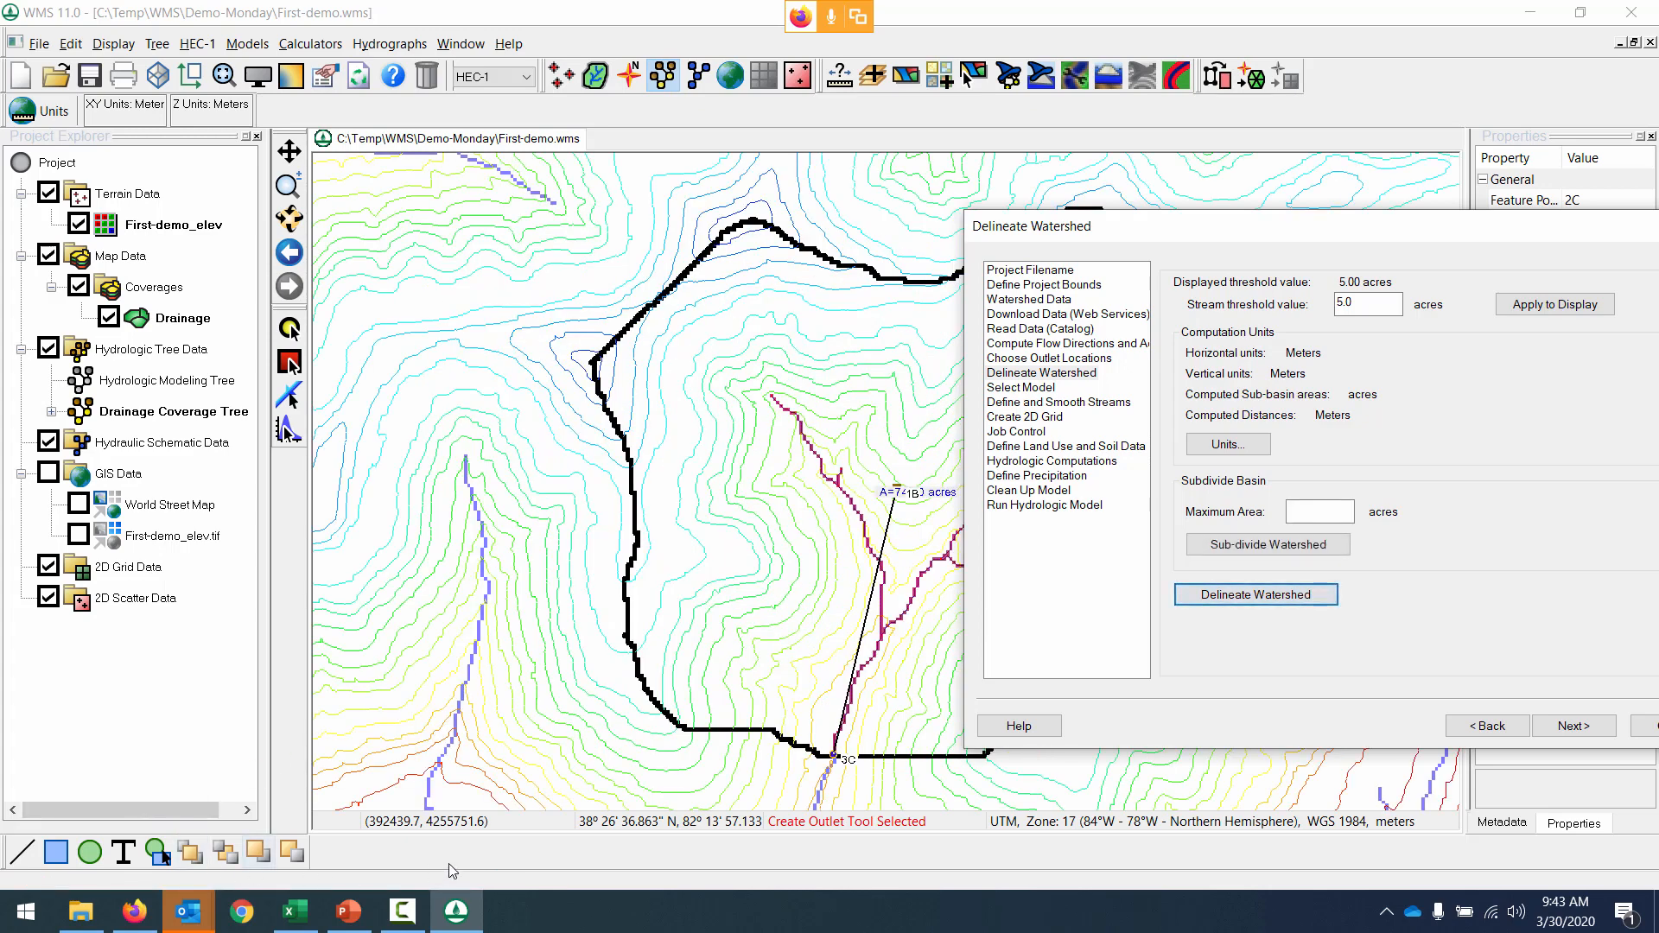
{"action": "left_click", "coordinate": [1530, 208]}
{"action": "left_click_drag", "start_coordinate": [1474, 238], "coordinate": [924, 257]}
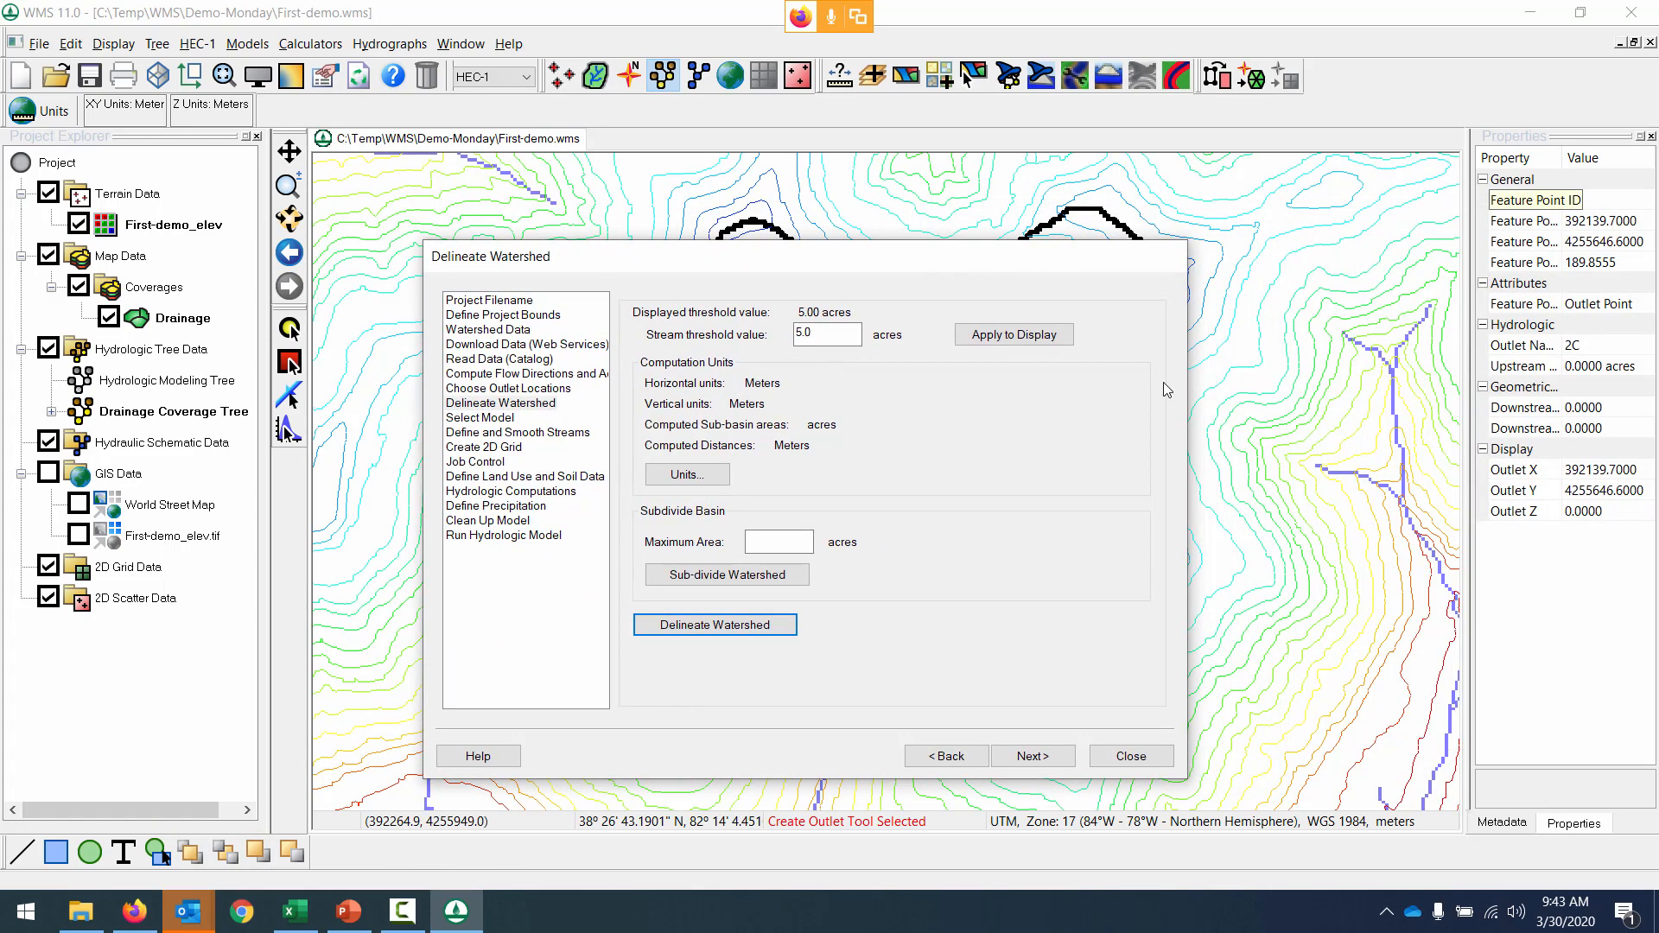
{"action": "left_click", "coordinate": [1145, 746]}
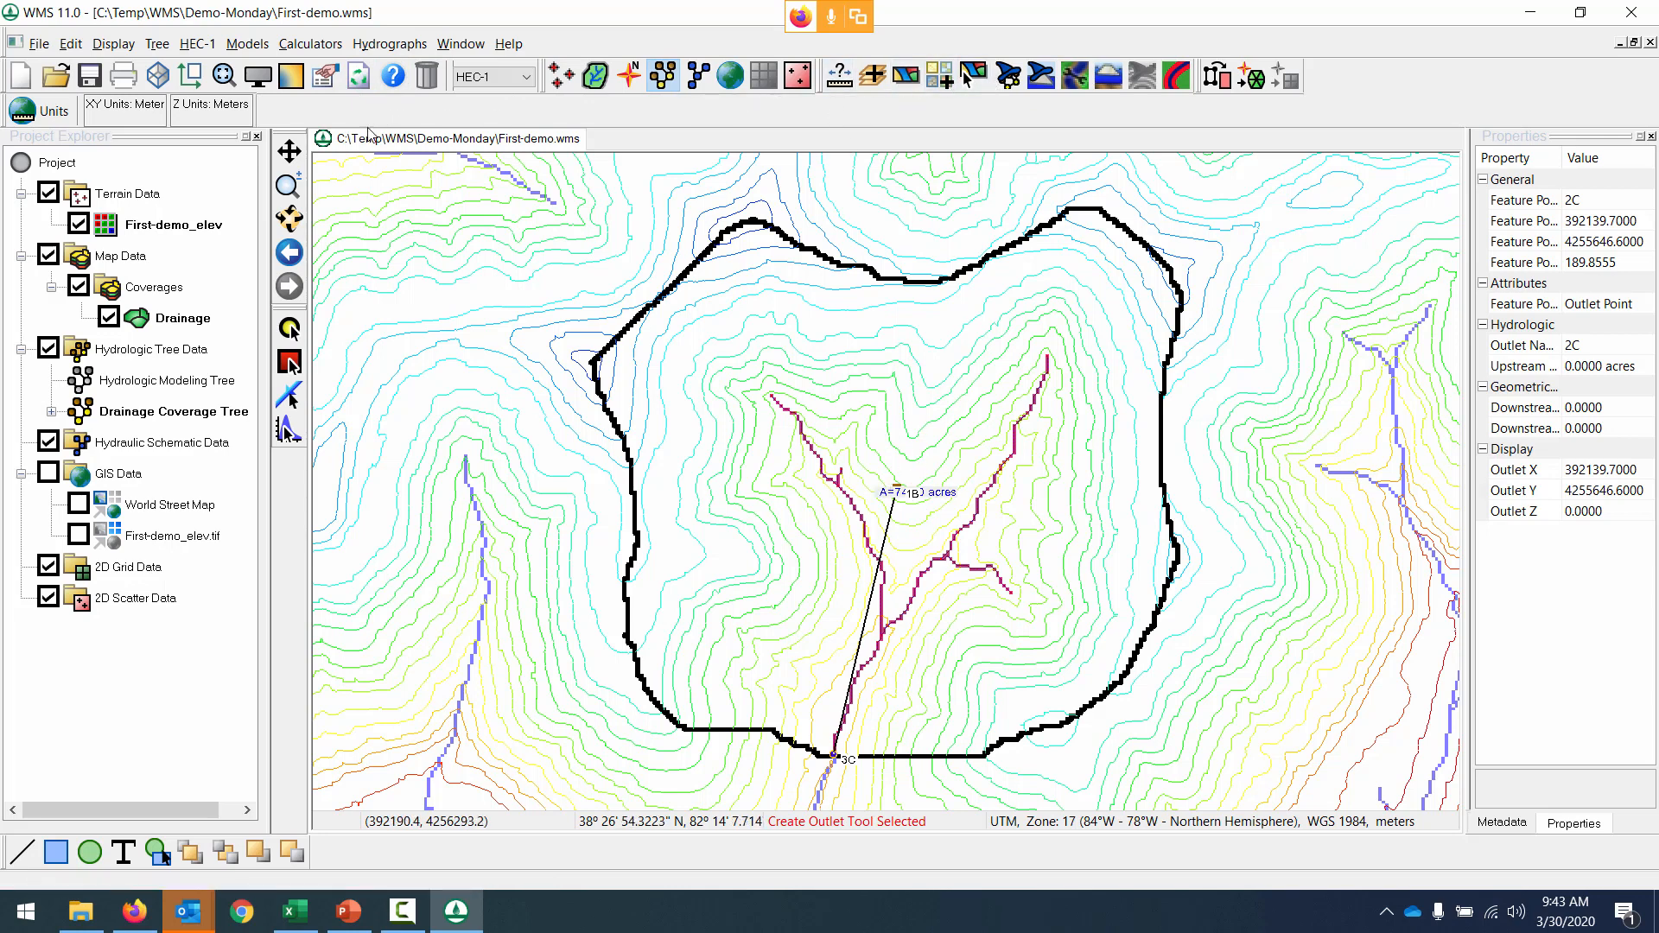
Select basin 1B and move its icon west, clear of the basin area label.
{"action": "left_click", "coordinate": [289, 361]}
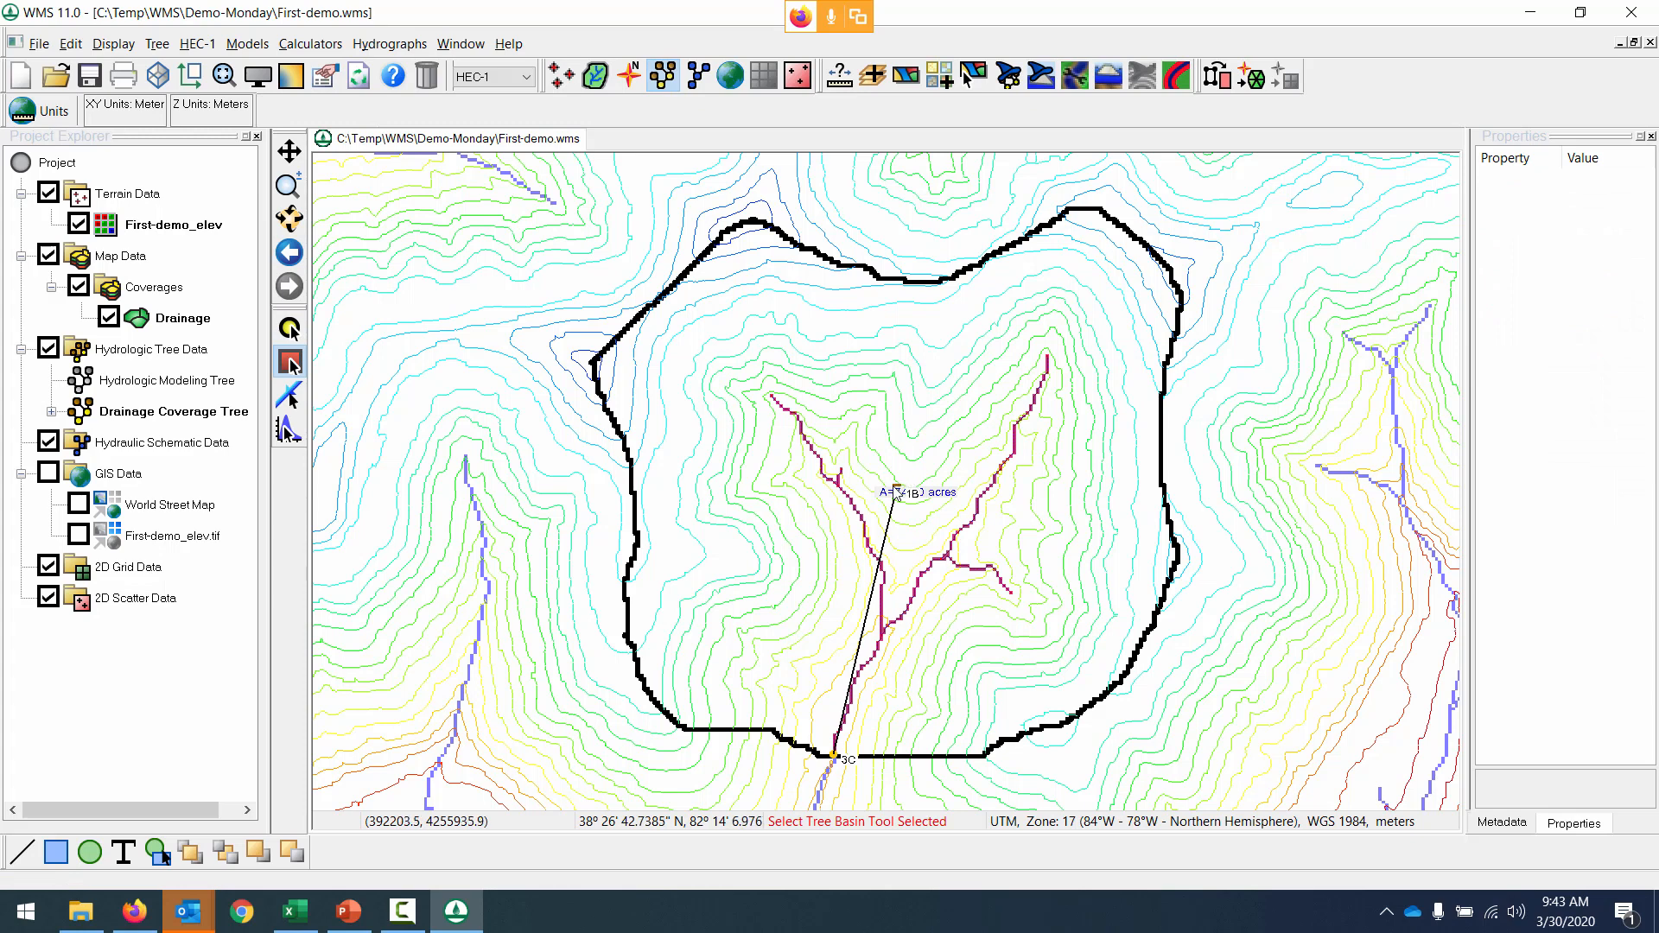
{"action": "left_click_drag", "start_coordinate": [896, 493], "coordinate": [787, 481]}
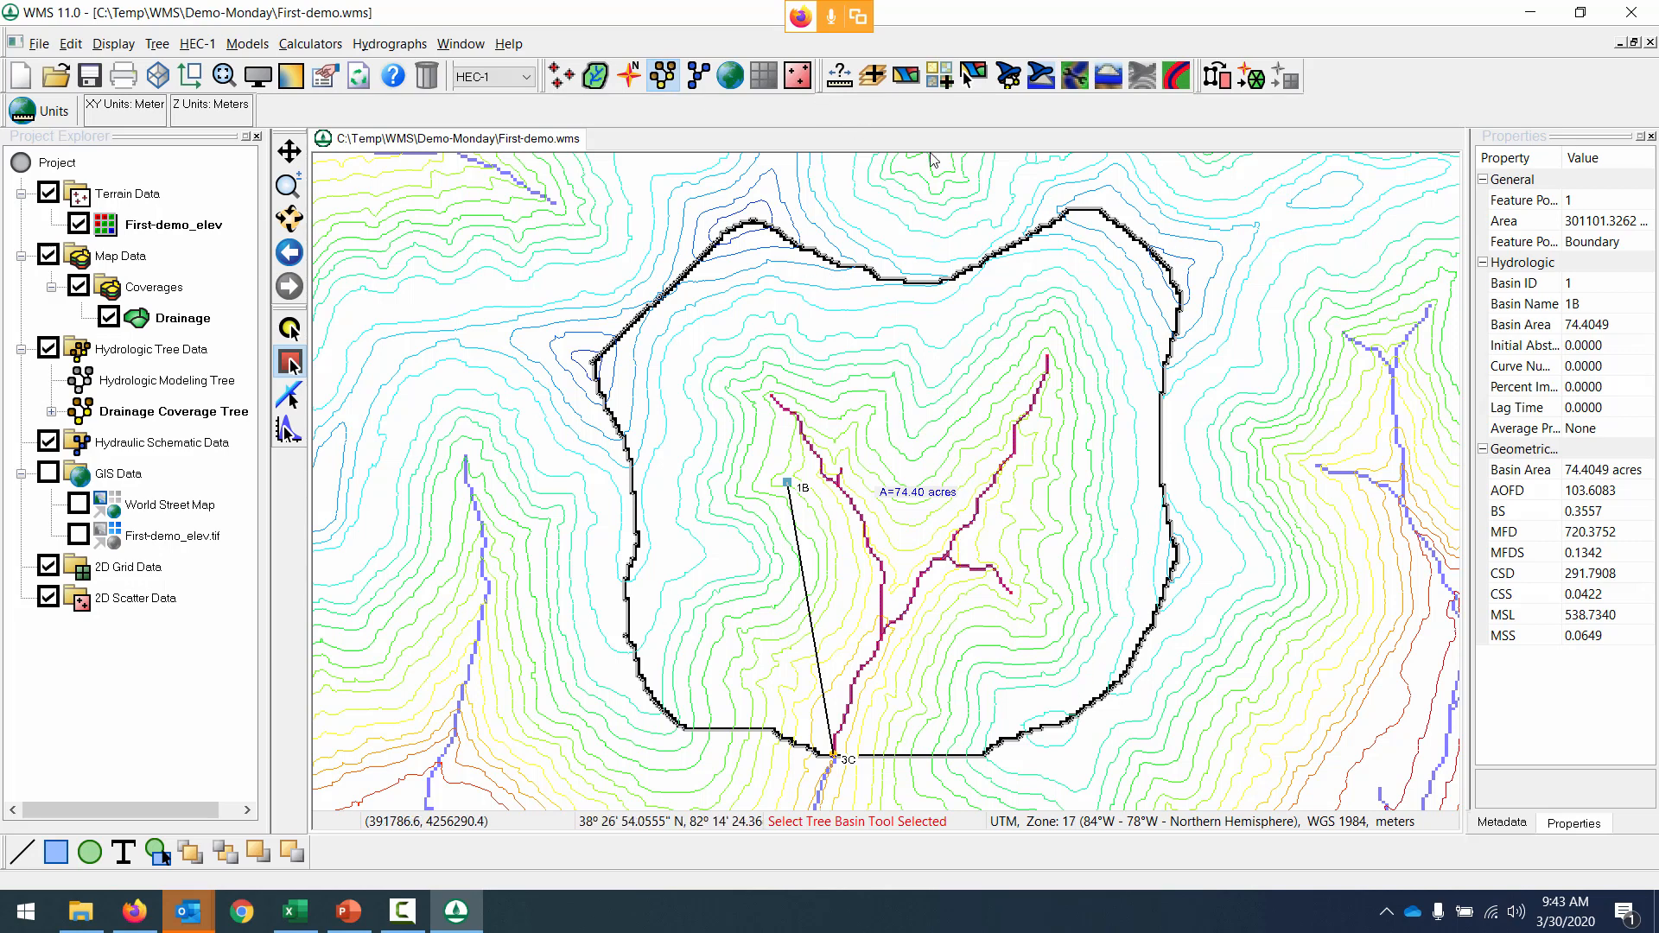
{"action": "scroll", "coordinate": [966, 402], "scroll_direction": "down", "scroll_amount": 1}
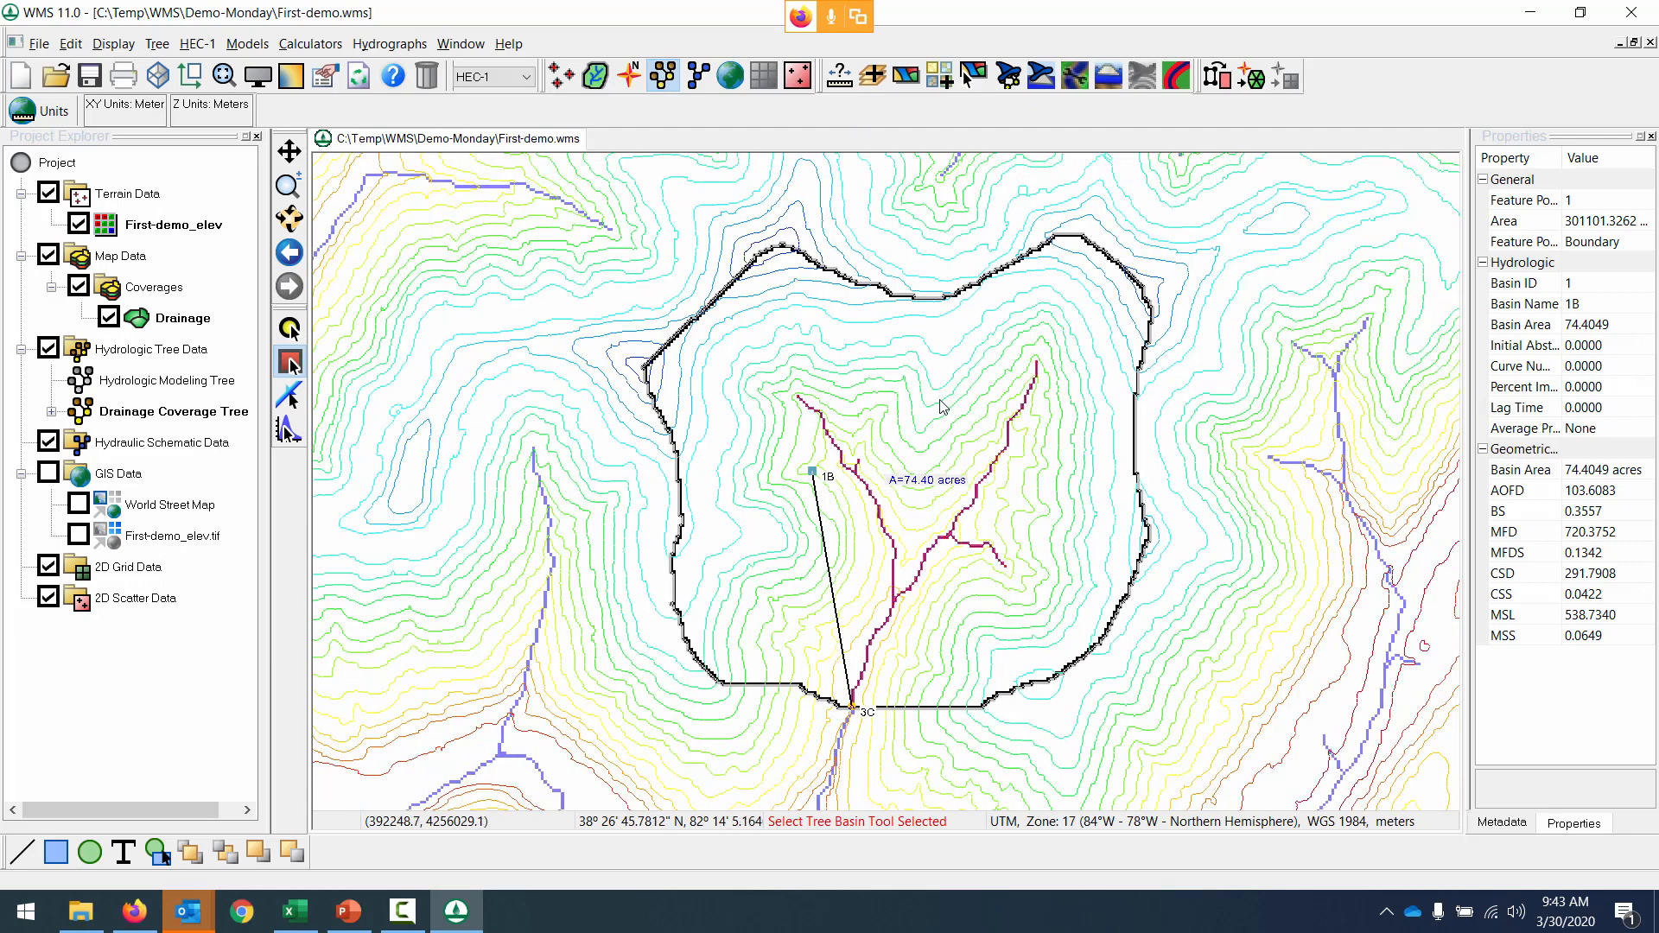